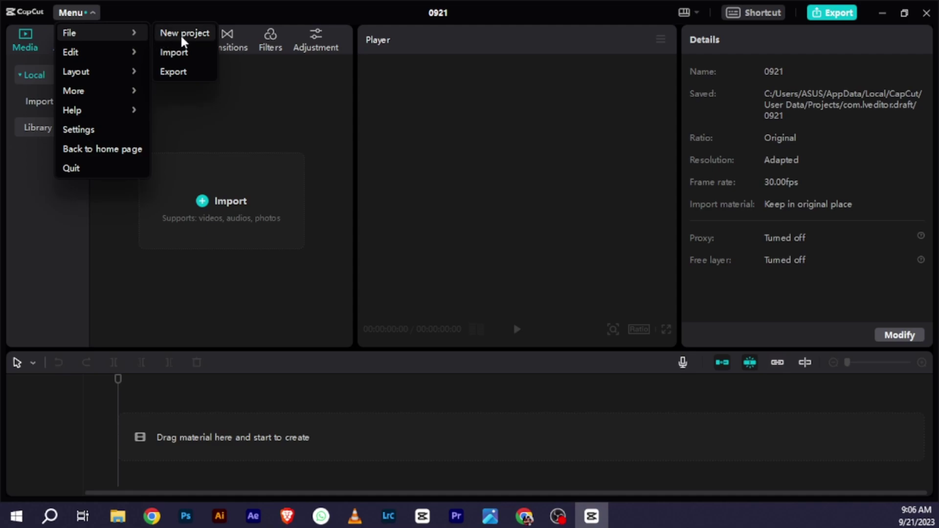
- Create a new project, agreeing to leave the current one
{"action": "left_click", "coordinate": [182, 37]}
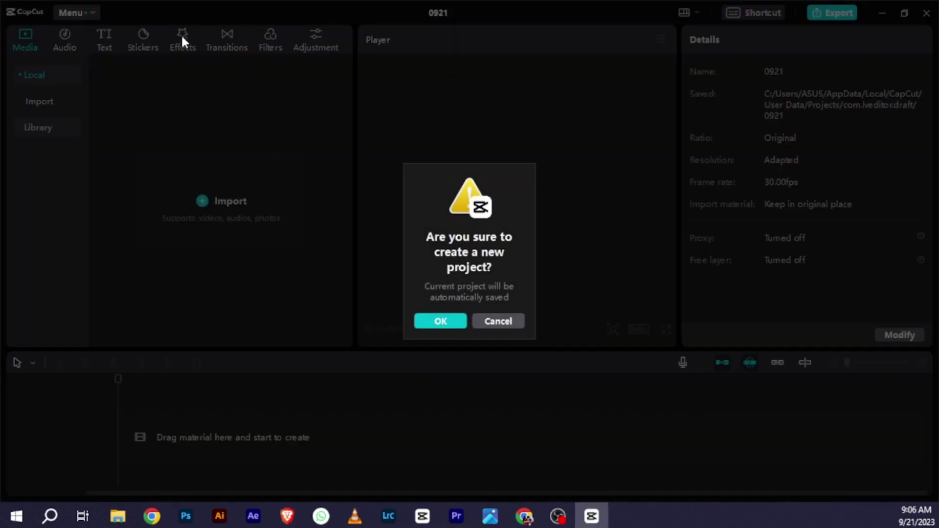
{"action": "left_click", "coordinate": [440, 322]}
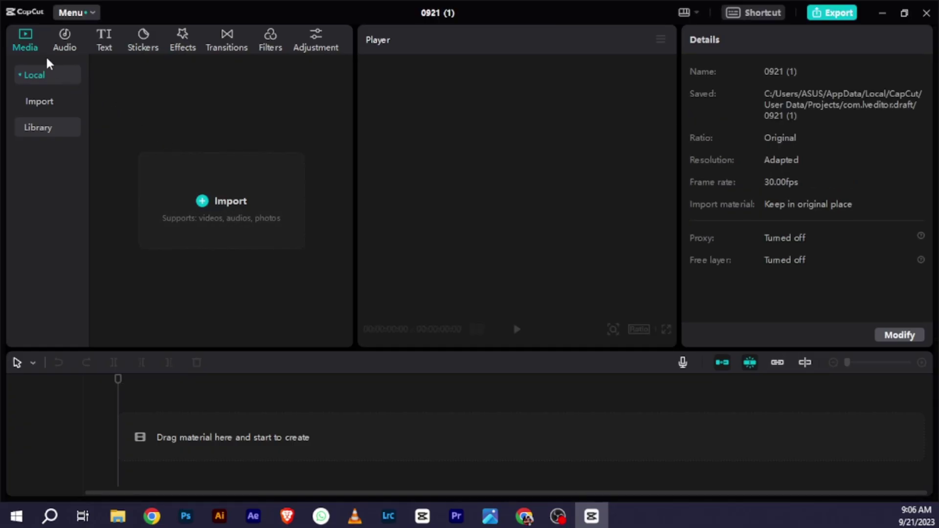
{"action": "left_click", "coordinate": [97, 15]}
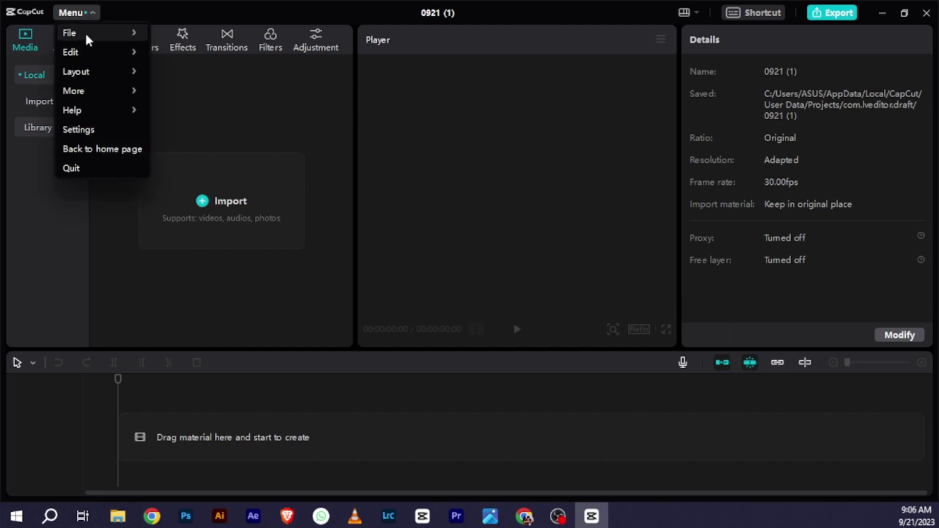
{"action": "mouse_move", "coordinate": [90, 72]}
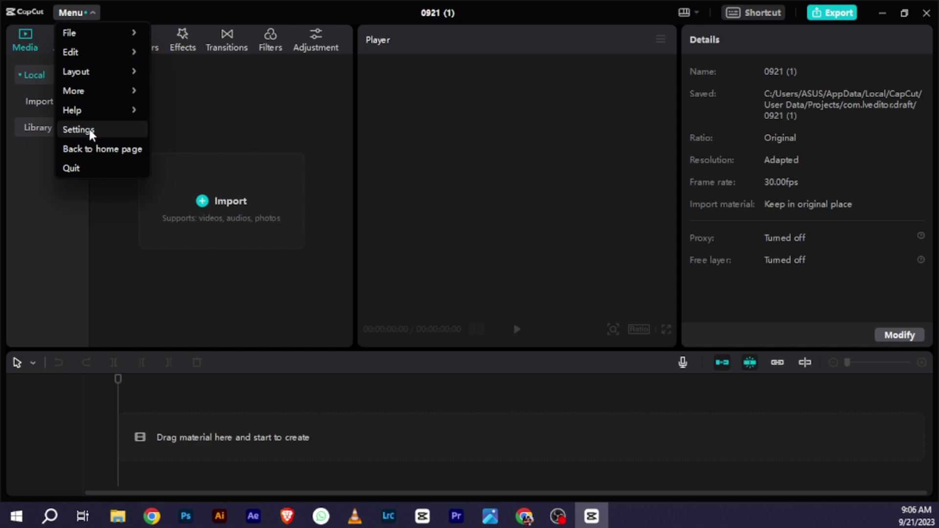
{"action": "mouse_move", "coordinate": [88, 110]}
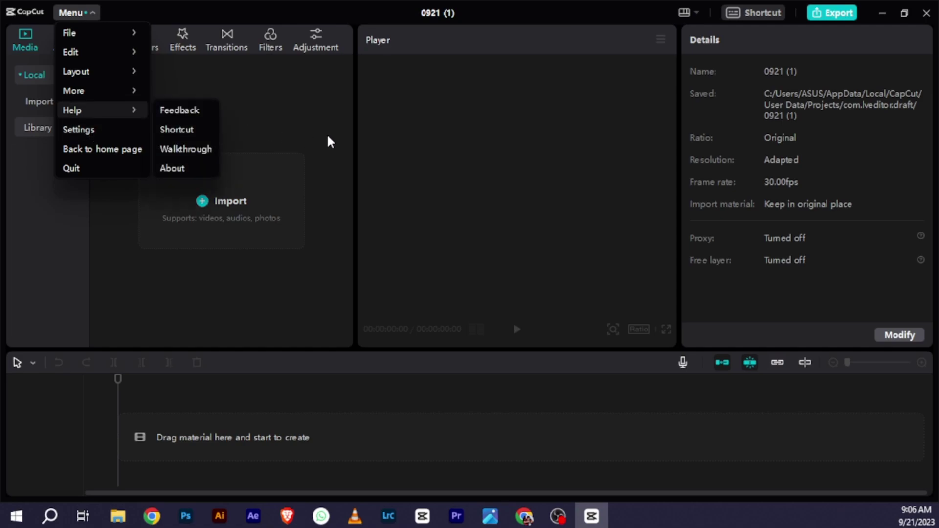
{"action": "left_click", "coordinate": [322, 135]}
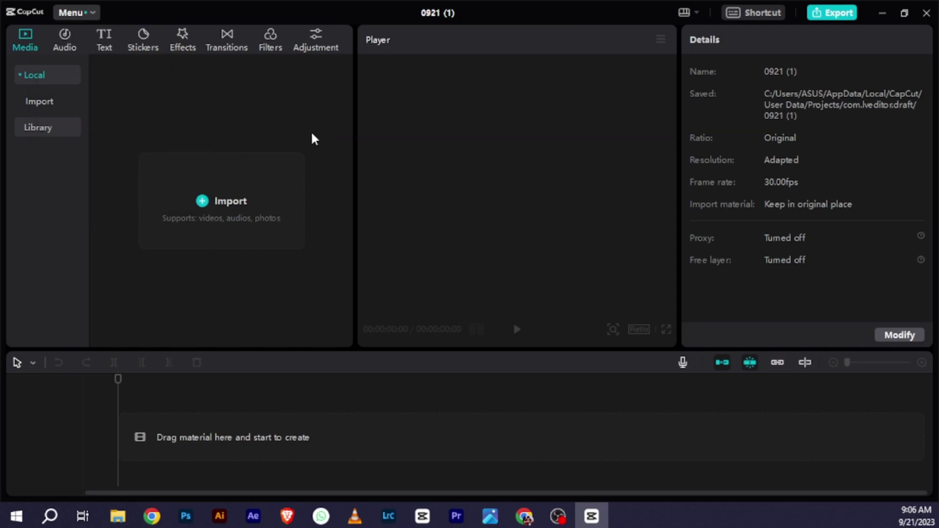
- Import all the audio and video files from the Desktop folder "Motivation about dream" into the project
{"action": "left_click", "coordinate": [218, 201]}
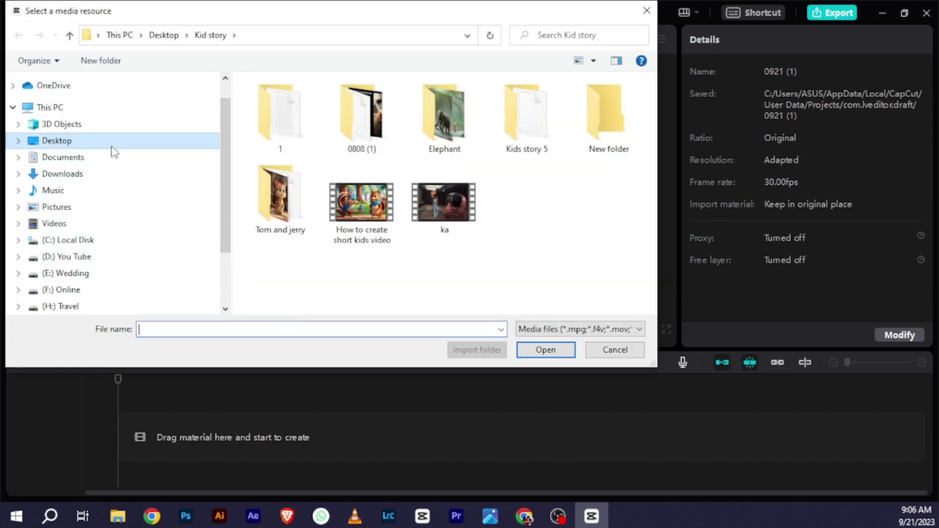
{"action": "left_click", "coordinate": [107, 141]}
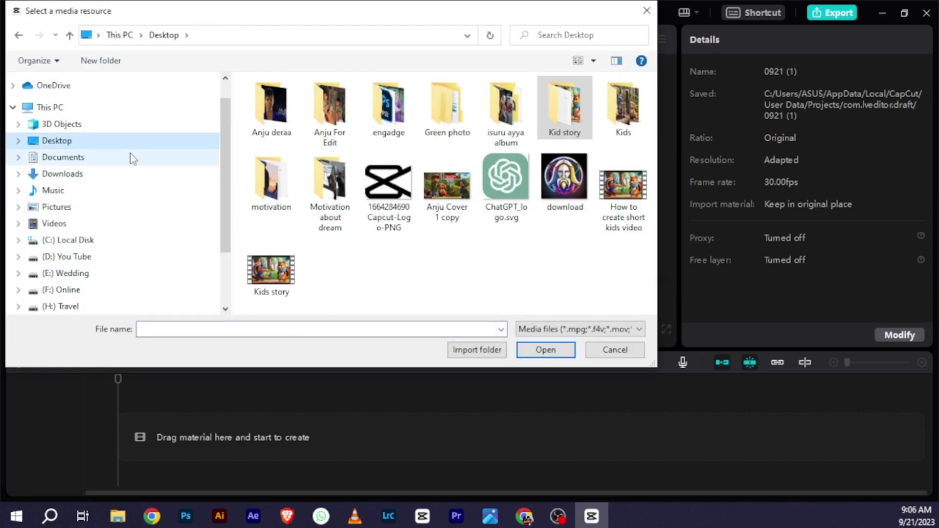
{"action": "left_click", "coordinate": [336, 193]}
{"action": "double_click", "coordinate": [334, 188]}
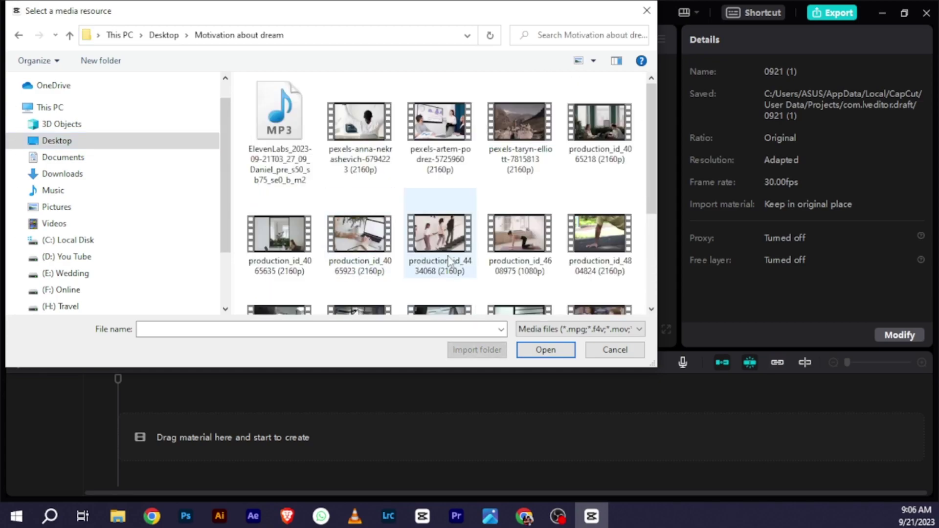
{"action": "scroll", "coordinate": [365, 229], "scroll_direction": "down", "scroll_amount": 2}
{"action": "scroll", "coordinate": [366, 230], "scroll_direction": "up", "scroll_amount": 2}
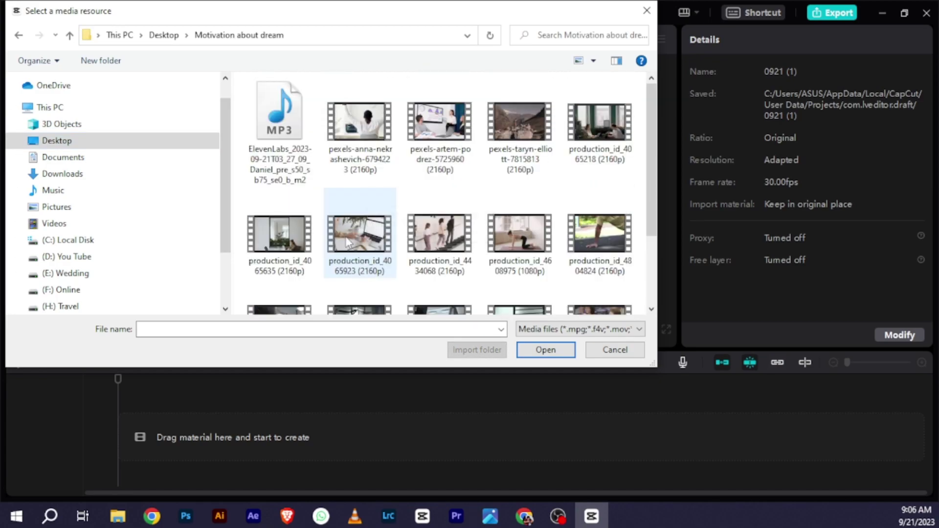
{"action": "left_click", "coordinate": [293, 157]}
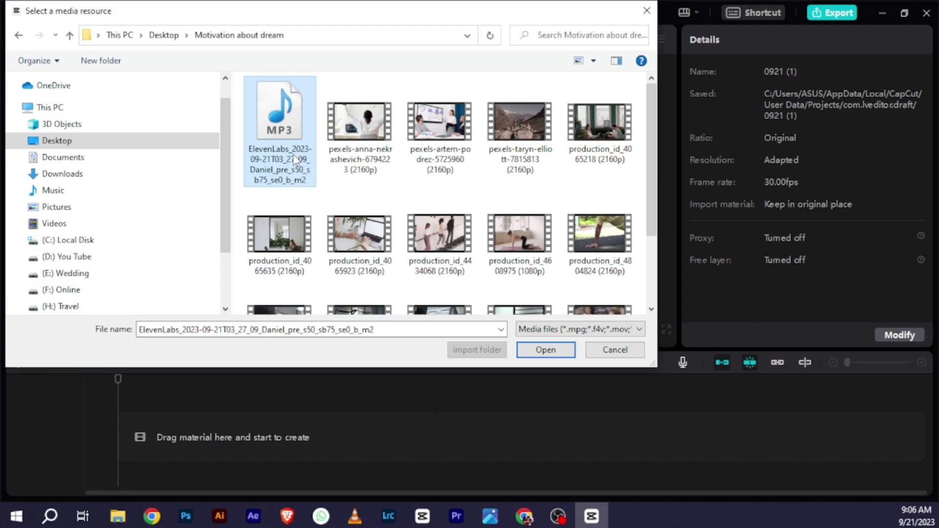
{"action": "key", "text": "ctrl+a"}
{"action": "scroll", "coordinate": [453, 262], "scroll_direction": "down", "scroll_amount": 2}
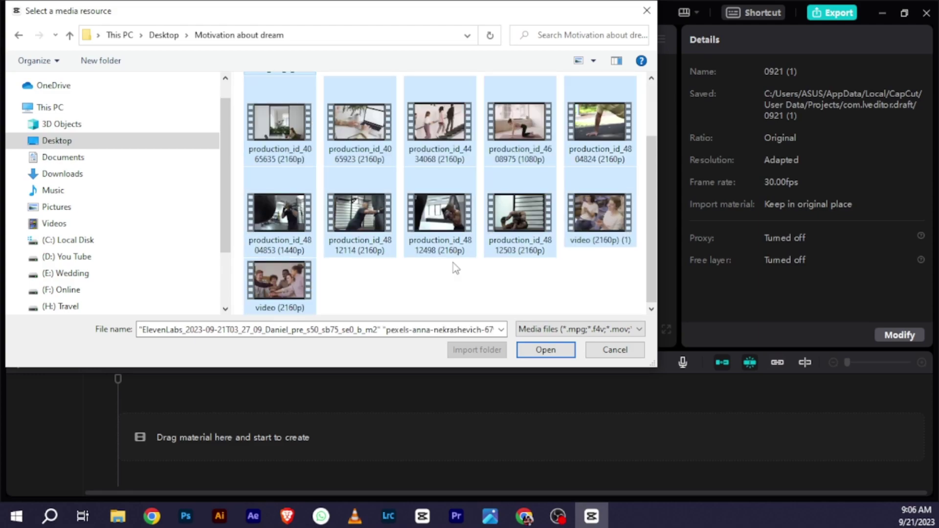
{"action": "left_click", "coordinate": [533, 348]}
- Place the ElevenLabs voice-over MP3 on the timeline and the punching-bag boxing clip above it, both at the start
{"action": "scroll", "coordinate": [294, 235], "scroll_direction": "down", "scroll_amount": 8}
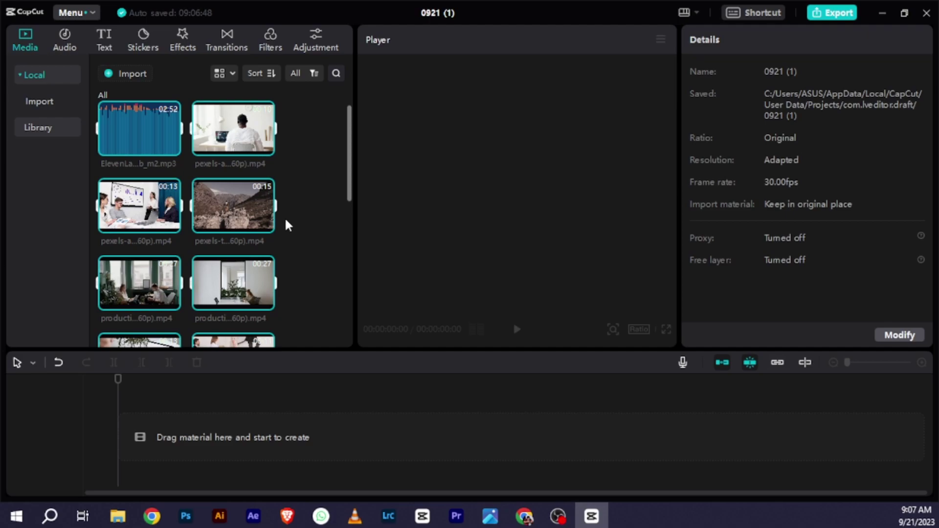
{"action": "scroll", "coordinate": [300, 256], "scroll_direction": "up", "scroll_amount": 8}
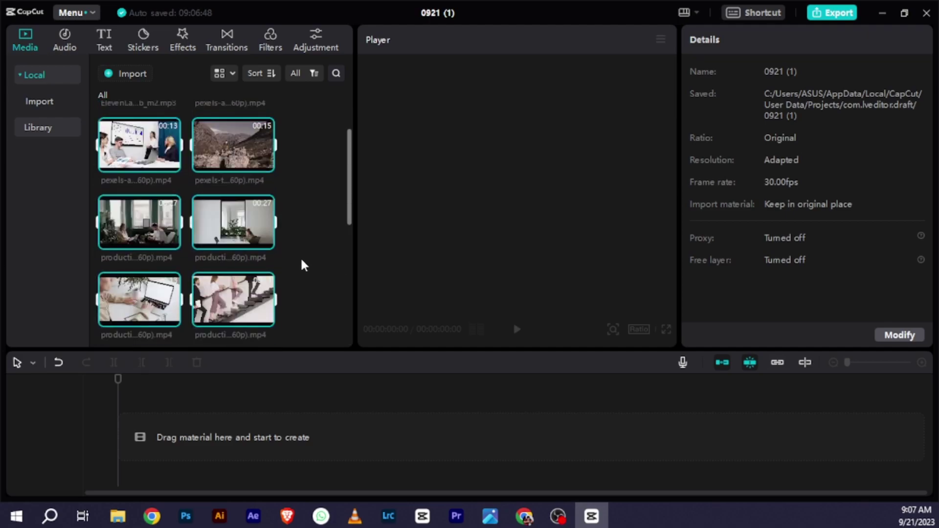
{"action": "left_click", "coordinate": [149, 131]}
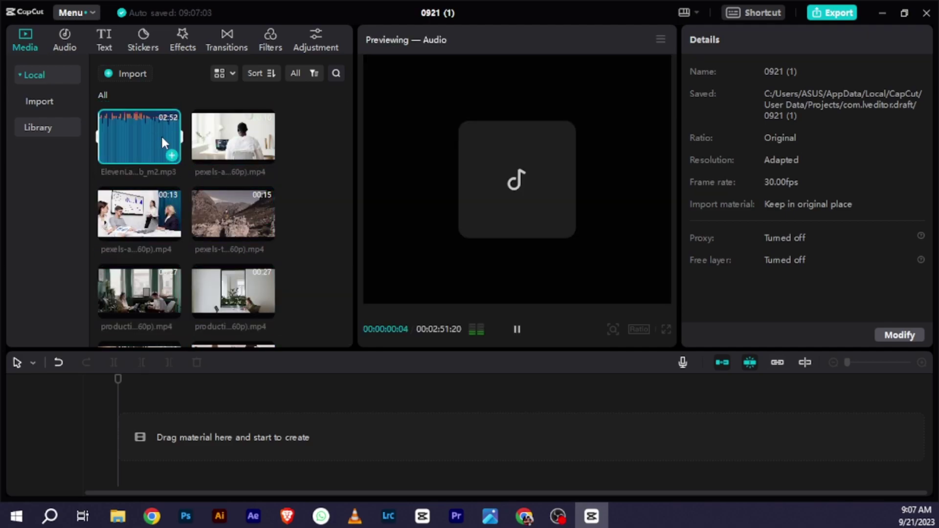
{"action": "left_click_drag", "start_coordinate": [136, 126], "coordinate": [103, 446]}
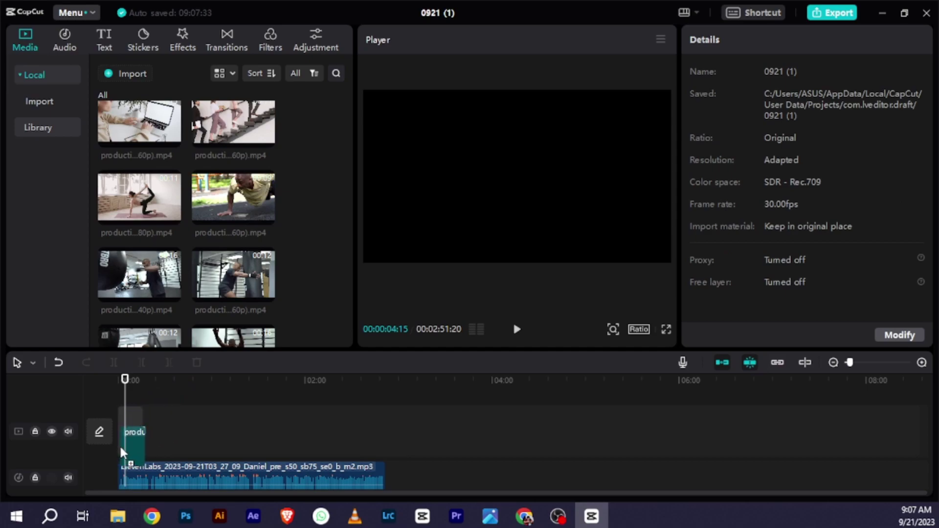
{"action": "left_click_drag", "start_coordinate": [117, 439], "coordinate": [118, 438]}
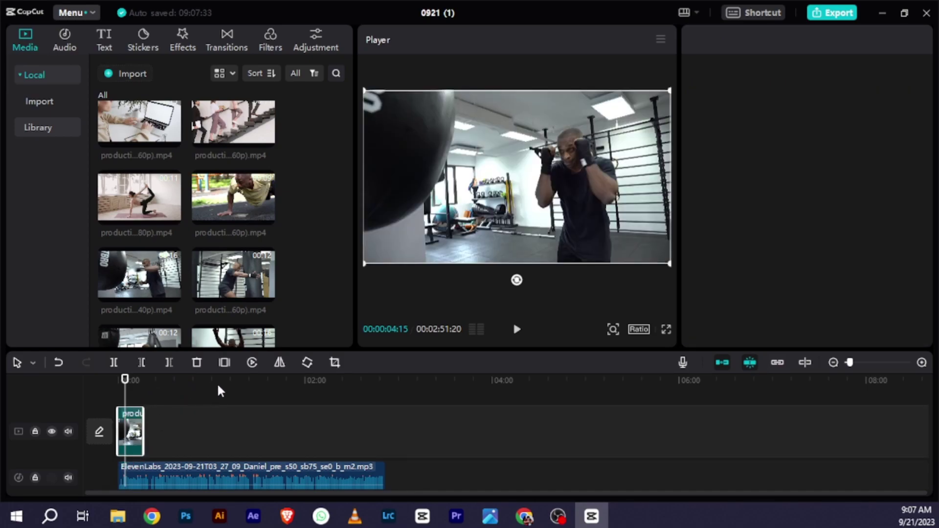
- Preview the gym clips and add the clip of the man stretching on the floor directly after the boxing clip
{"action": "scroll", "coordinate": [196, 286], "scroll_direction": "down", "scroll_amount": 3}
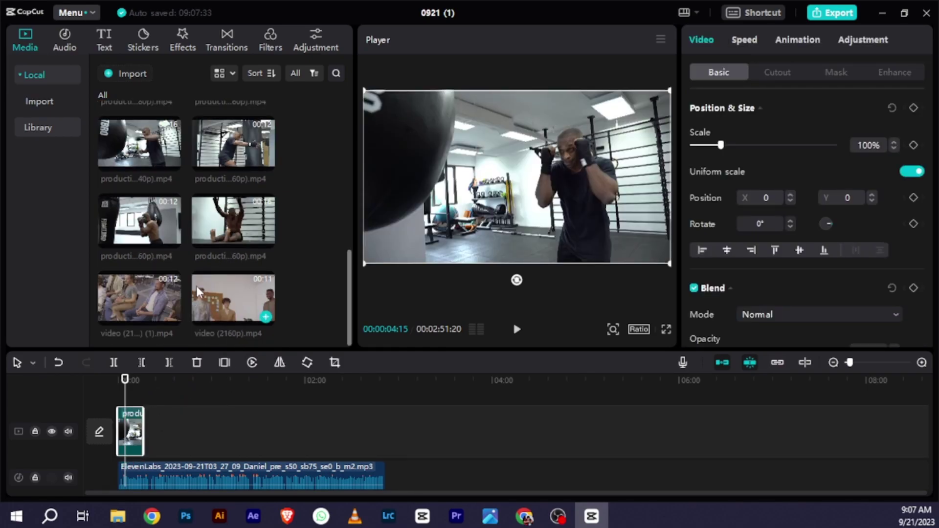
{"action": "scroll", "coordinate": [214, 268], "scroll_direction": "up", "scroll_amount": 3}
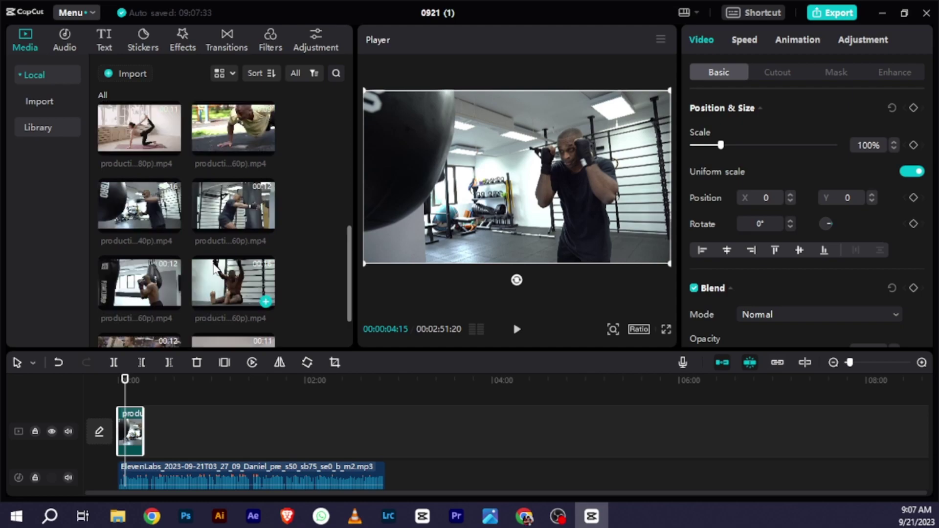
{"action": "scroll", "coordinate": [213, 268], "scroll_direction": "up", "scroll_amount": 2}
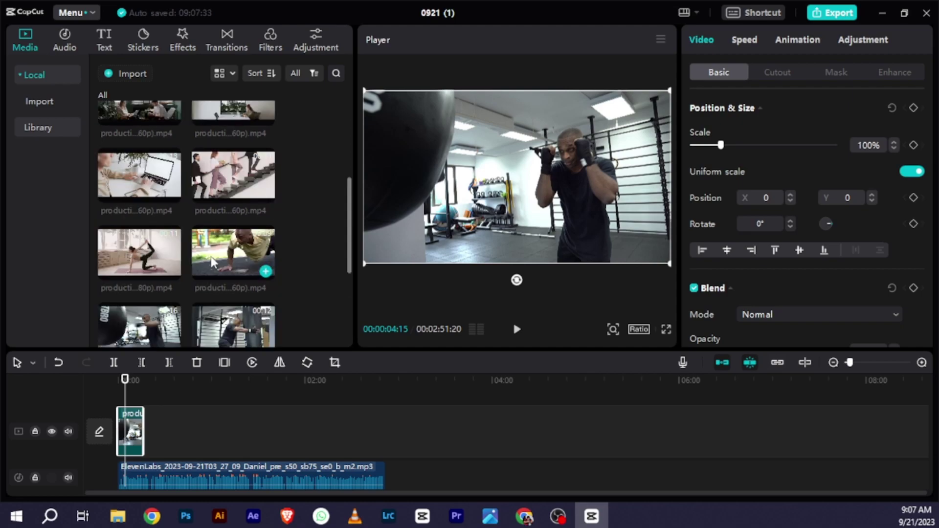
{"action": "scroll", "coordinate": [229, 308], "scroll_direction": "down", "scroll_amount": 2}
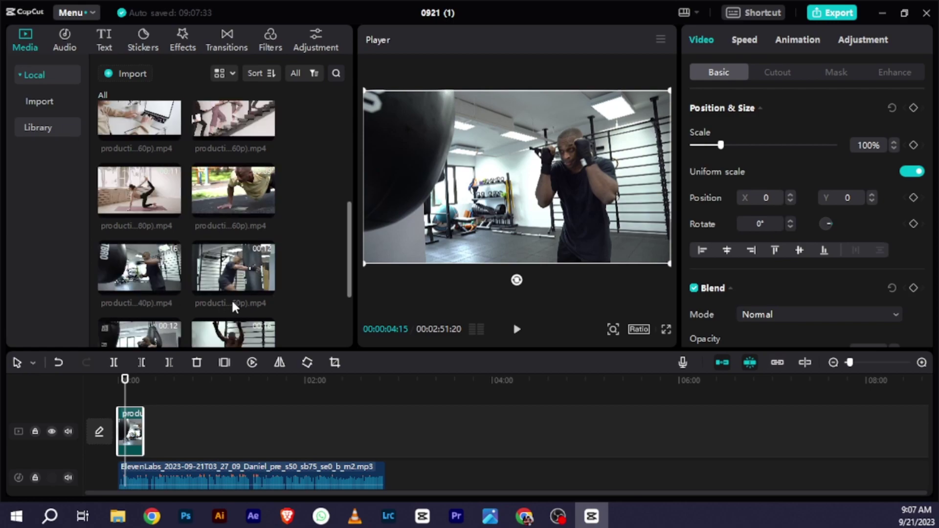
{"action": "left_click", "coordinate": [240, 279]}
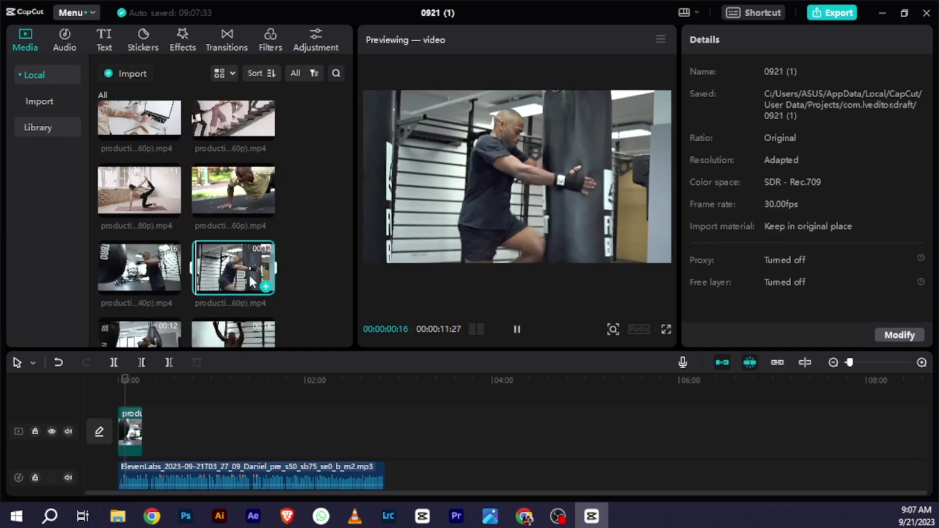
{"action": "left_click", "coordinate": [161, 277]}
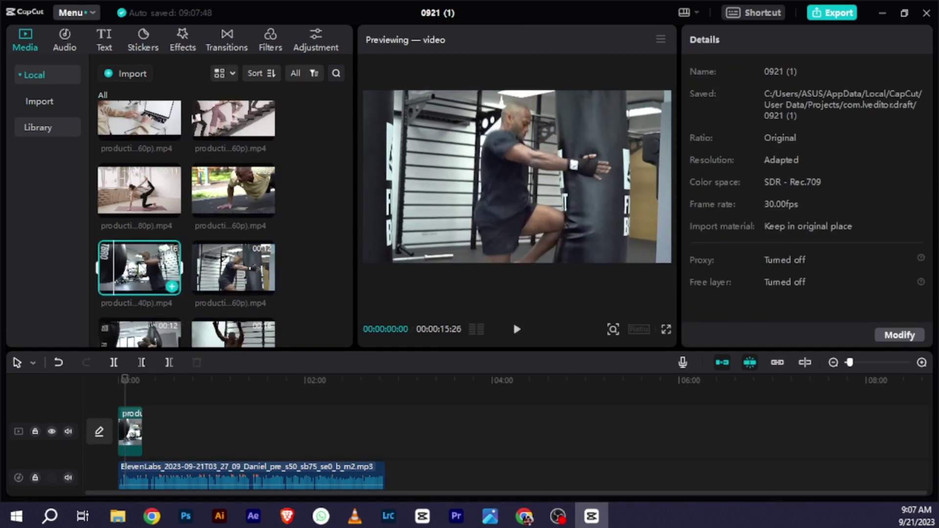
{"action": "scroll", "coordinate": [215, 296], "scroll_direction": "down", "scroll_amount": 4}
{"action": "left_click", "coordinate": [234, 230]}
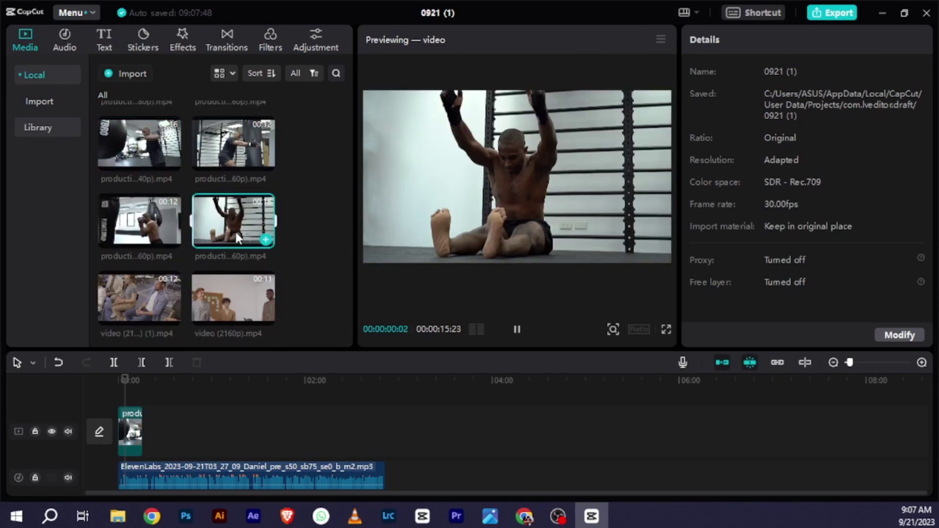
{"action": "left_click_drag", "start_coordinate": [224, 223], "coordinate": [145, 430]}
- Append the laptop clip, the white-walled office clip and further video clips in sequence until the video track nearly matches the voice-over's length
{"action": "scroll", "coordinate": [188, 242], "scroll_direction": "down", "scroll_amount": 5}
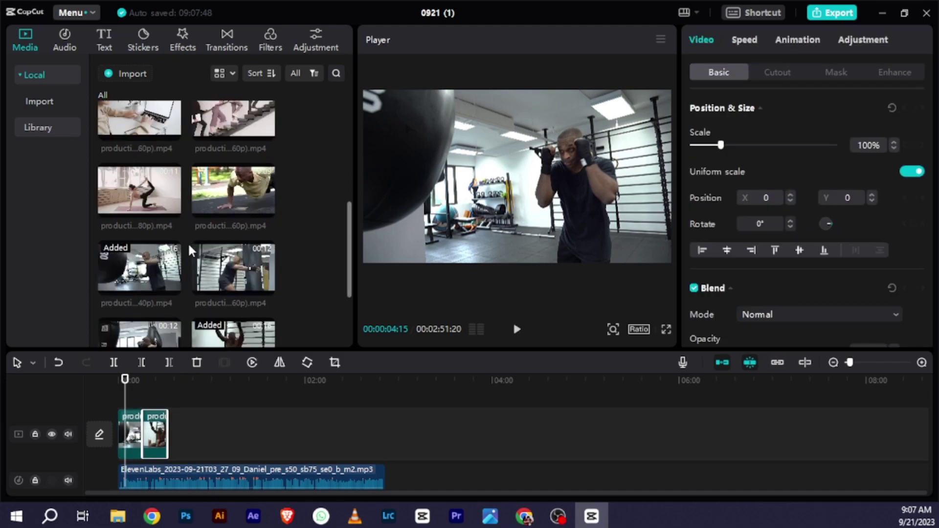
{"action": "left_click_drag", "start_coordinate": [139, 237], "coordinate": [177, 434]}
{"action": "scroll", "coordinate": [217, 212], "scroll_direction": "up", "scroll_amount": 1}
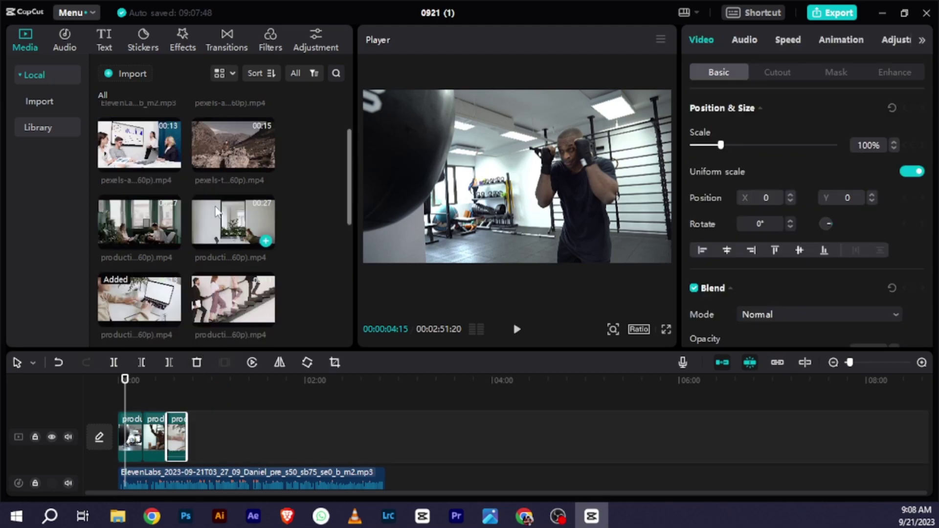
{"action": "left_click", "coordinate": [233, 231]}
{"action": "left_click_drag", "start_coordinate": [230, 225], "coordinate": [193, 420]}
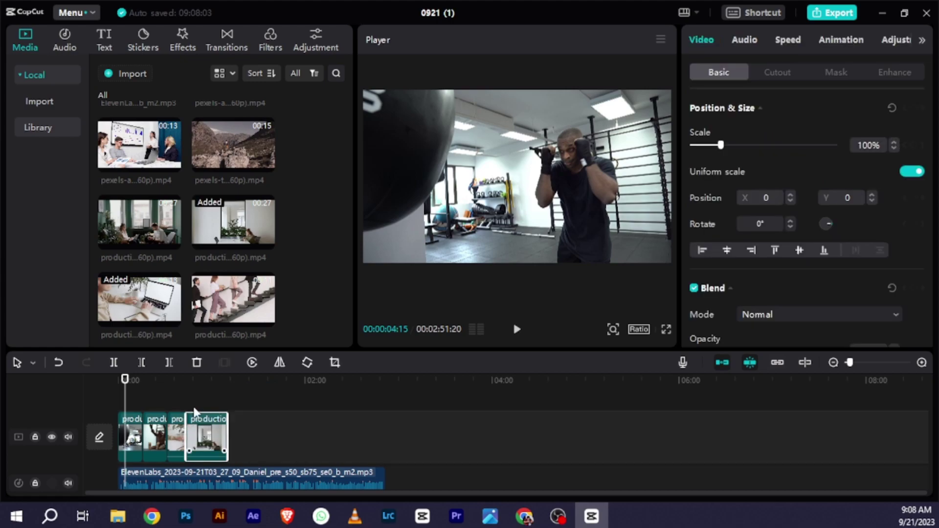
{"action": "scroll", "coordinate": [174, 236], "scroll_direction": "up", "scroll_amount": 1}
{"action": "left_click_drag", "start_coordinate": [208, 145], "coordinate": [226, 440]}
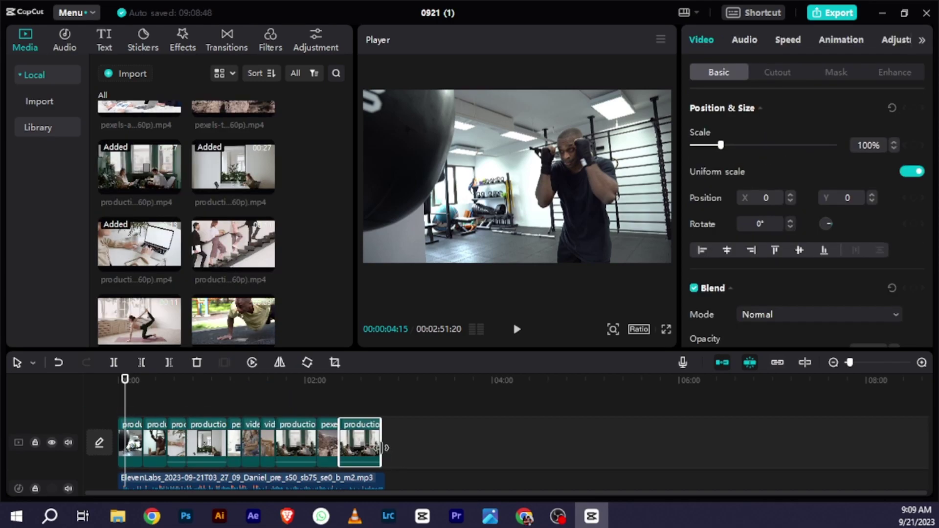
- Play the assembled sequence from the start of the timeline to check the first clip against the voice-over
{"action": "left_click", "coordinate": [109, 380]}
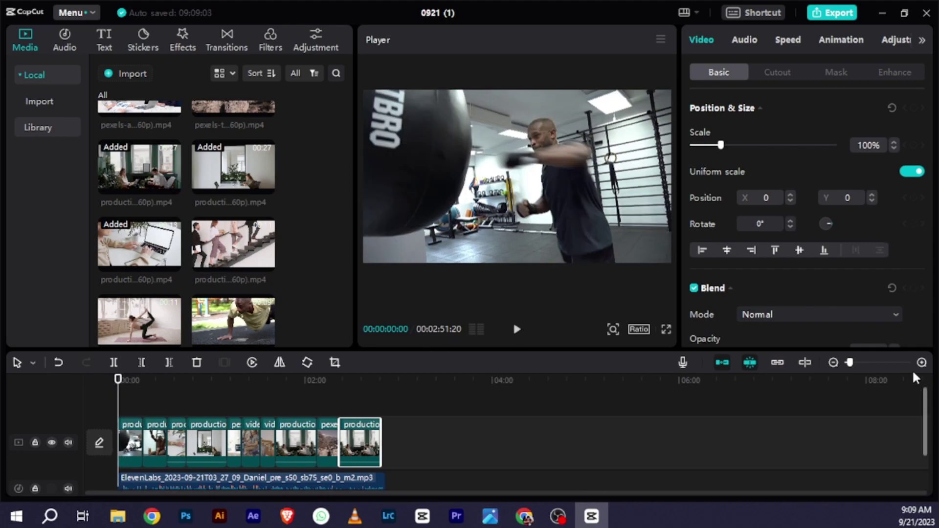
{"action": "left_click_drag", "start_coordinate": [851, 366], "coordinate": [855, 366]}
{"action": "scroll", "coordinate": [848, 430], "scroll_direction": "down", "scroll_amount": 1}
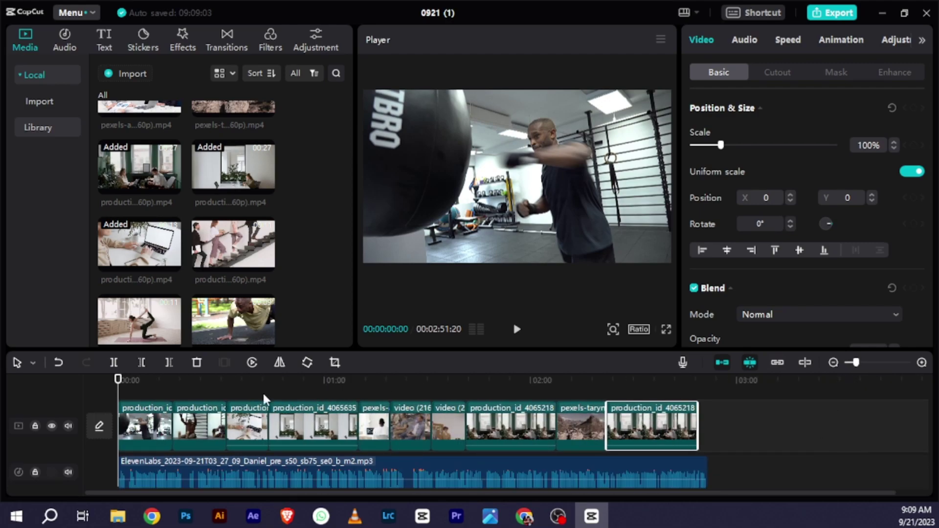
{"action": "left_click", "coordinate": [516, 329]}
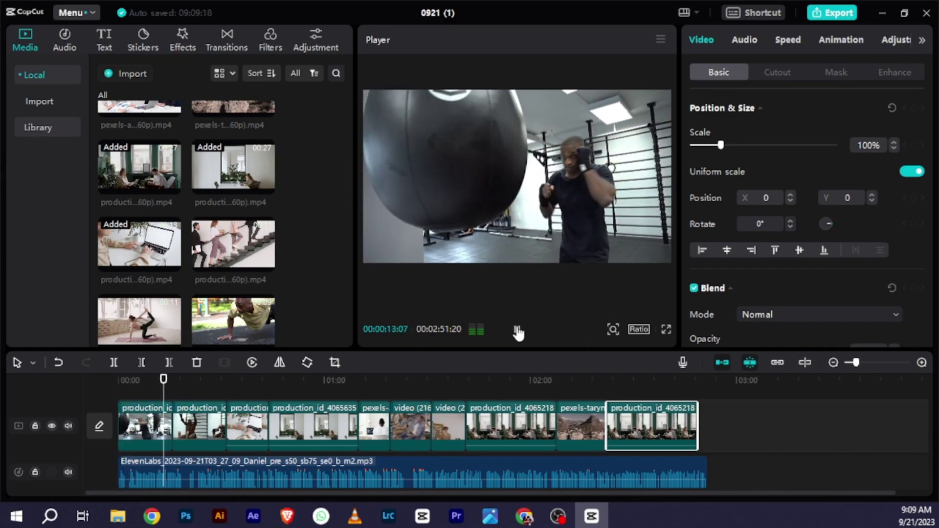
{"action": "left_click", "coordinate": [516, 329]}
- Try the Basic transition Right between the boxing clip and the stretching clip, accepting duplicate frames for it
{"action": "left_click_drag", "start_coordinate": [172, 387], "coordinate": [174, 381]}
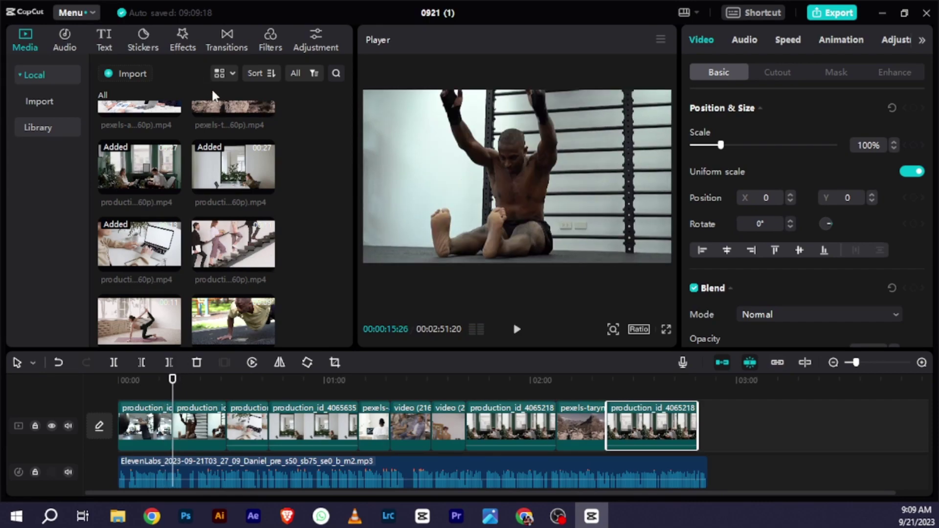
{"action": "left_click", "coordinate": [225, 47]}
{"action": "scroll", "coordinate": [222, 252], "scroll_direction": "down", "scroll_amount": 6}
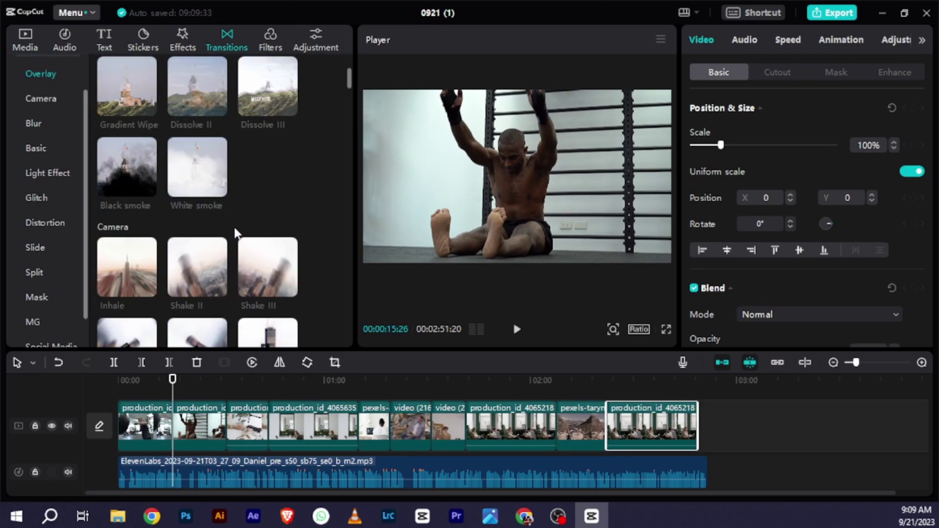
{"action": "scroll", "coordinate": [222, 252], "scroll_direction": "down", "scroll_amount": 10}
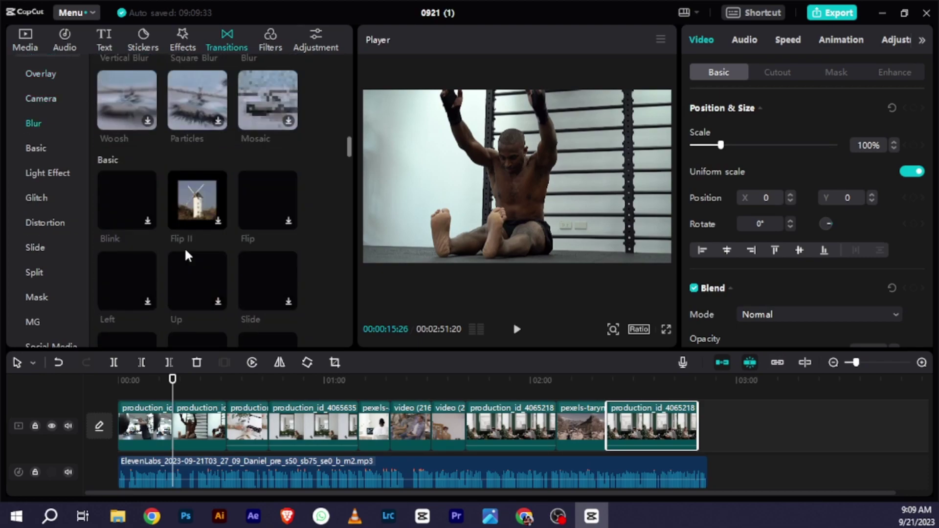
{"action": "scroll", "coordinate": [248, 230], "scroll_direction": "up", "scroll_amount": 2}
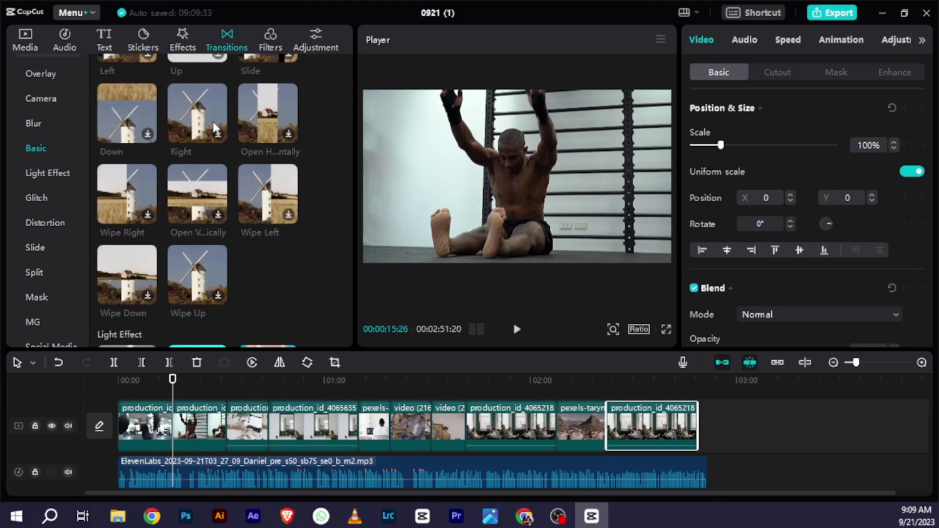
{"action": "left_click_drag", "start_coordinate": [207, 118], "coordinate": [191, 395]}
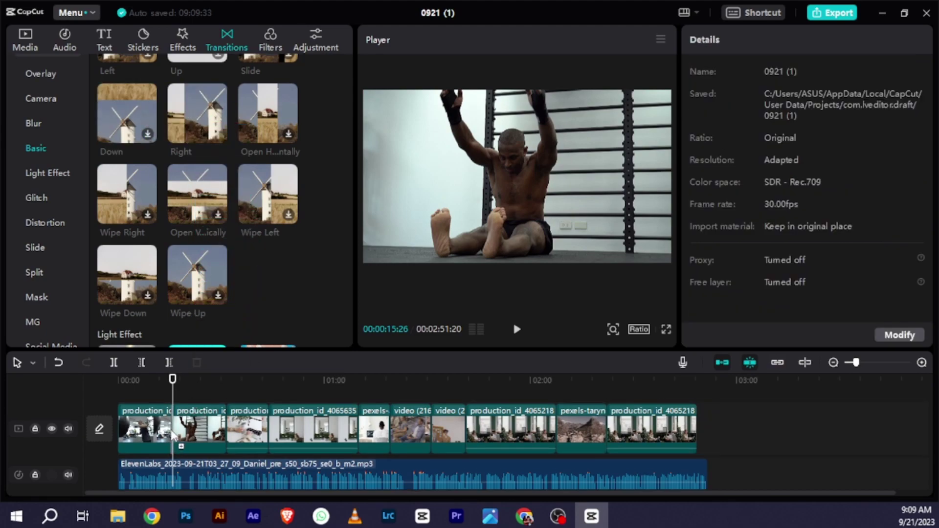
{"action": "left_click_drag", "start_coordinate": [172, 433], "coordinate": [171, 430]}
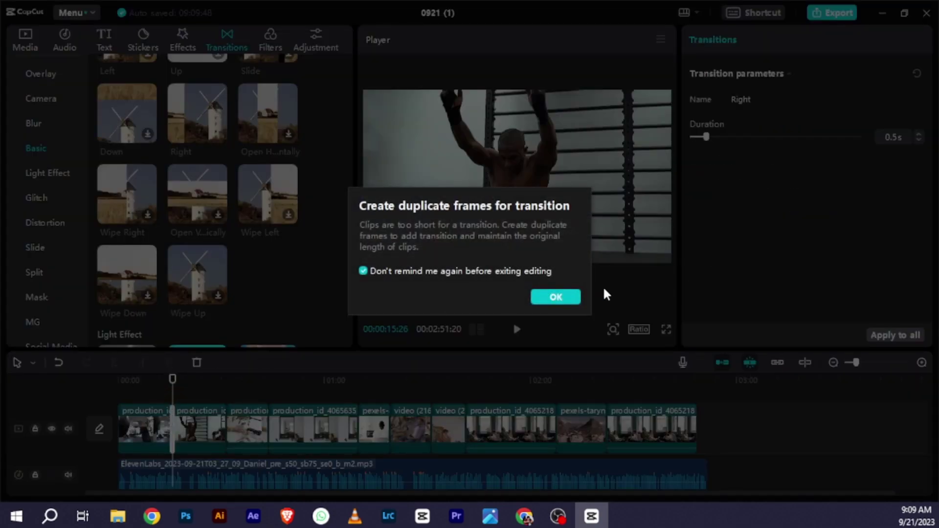
{"action": "left_click", "coordinate": [554, 296]}
- Play the cut between the boxing and stretching clips to check the Right transition
{"action": "left_click_drag", "start_coordinate": [175, 377], "coordinate": [165, 380]}
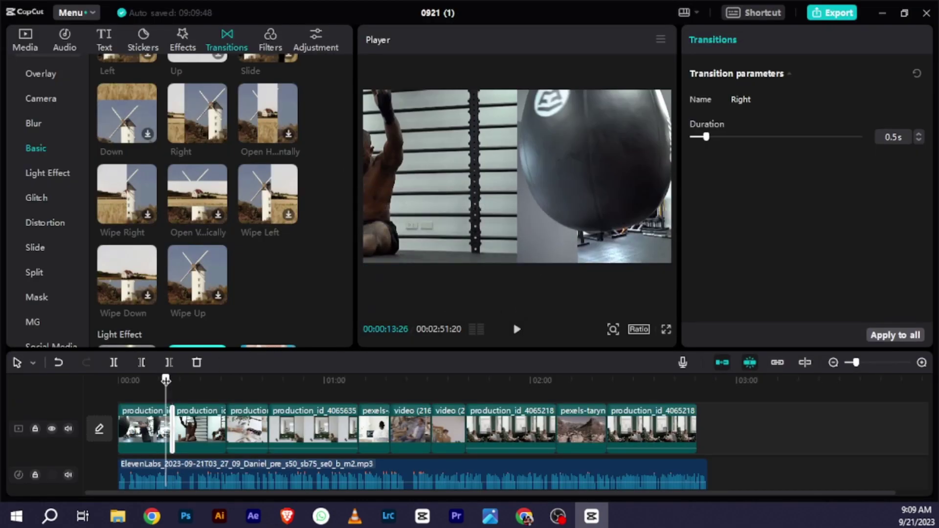
{"action": "left_click", "coordinate": [516, 331]}
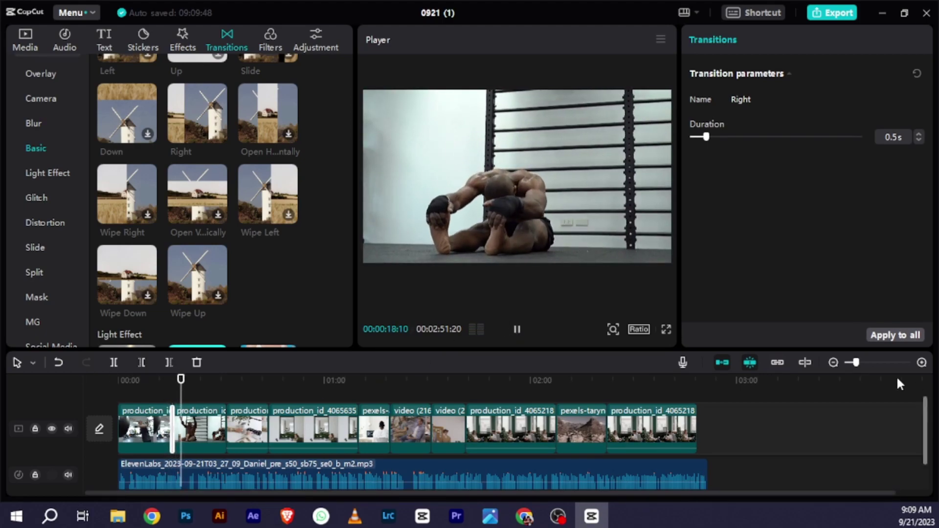
{"action": "left_click_drag", "start_coordinate": [856, 362], "coordinate": [860, 362]}
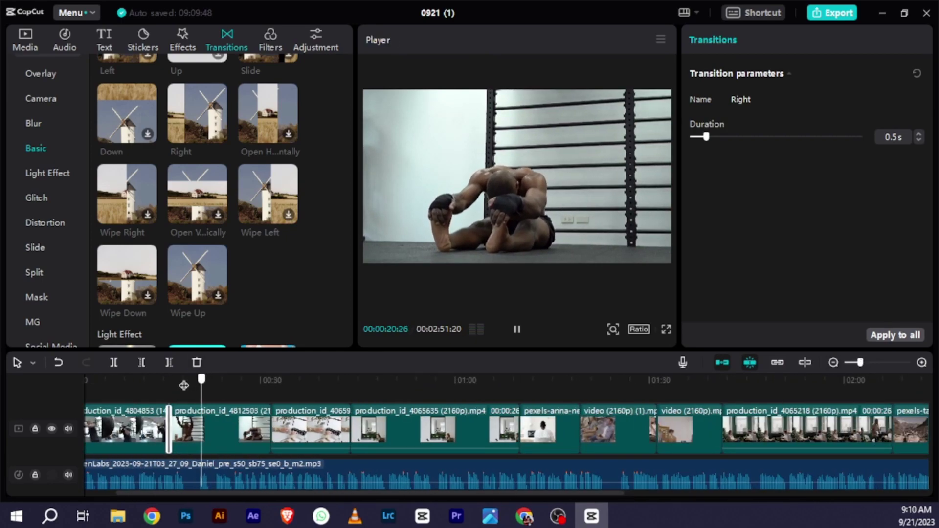
{"action": "left_click_drag", "start_coordinate": [140, 378], "coordinate": [209, 386]}
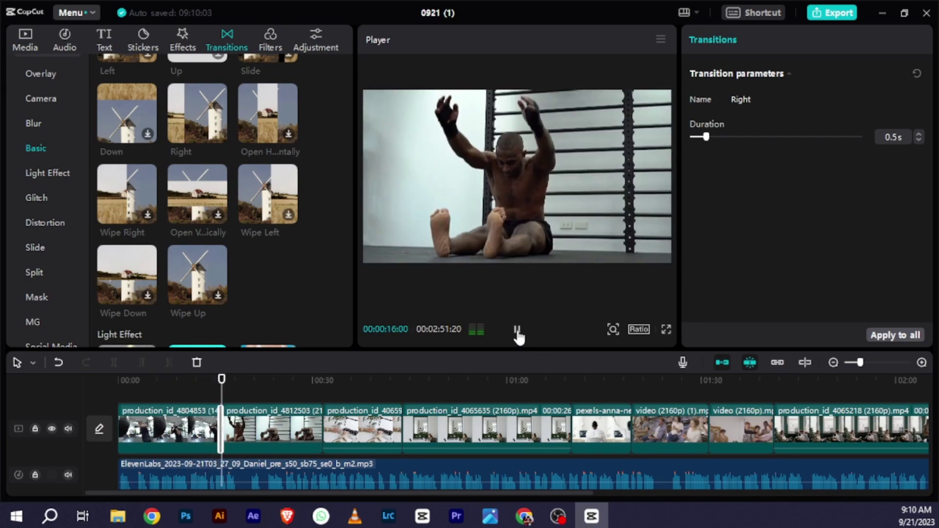
- Try the Wipe Down transition in place of Right between the boxing and stretching clips and play it
{"action": "left_click", "coordinate": [221, 452]}
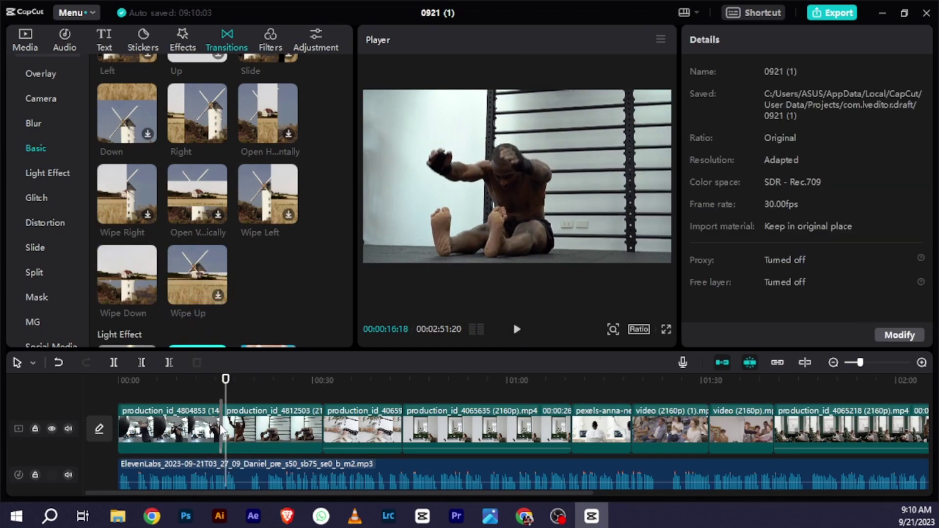
{"action": "left_click", "coordinate": [221, 430]}
{"action": "left_click_drag", "start_coordinate": [226, 380], "coordinate": [203, 379]}
{"action": "left_click", "coordinate": [516, 329]}
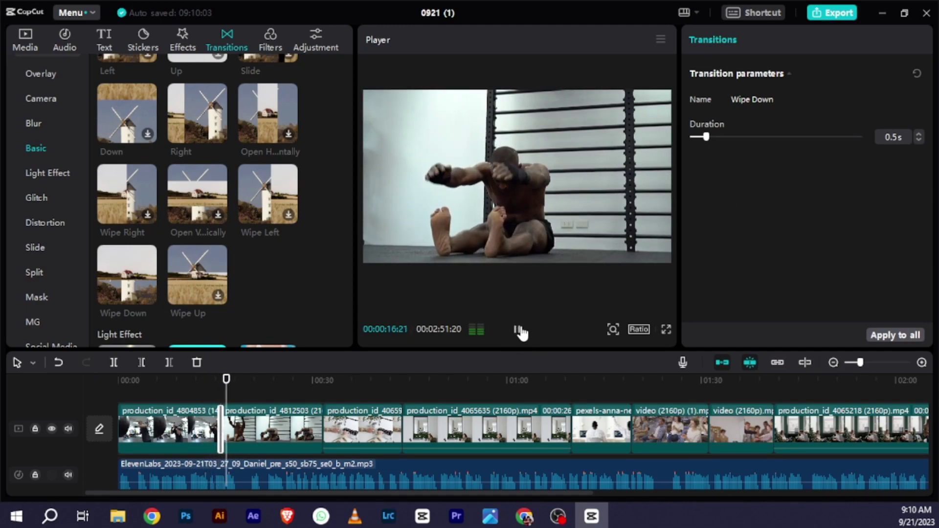
{"action": "left_click", "coordinate": [517, 329]}
- Replace the transition between the boxing and stretching clips with Flip II and play it
{"action": "scroll", "coordinate": [231, 212], "scroll_direction": "up", "scroll_amount": 3}
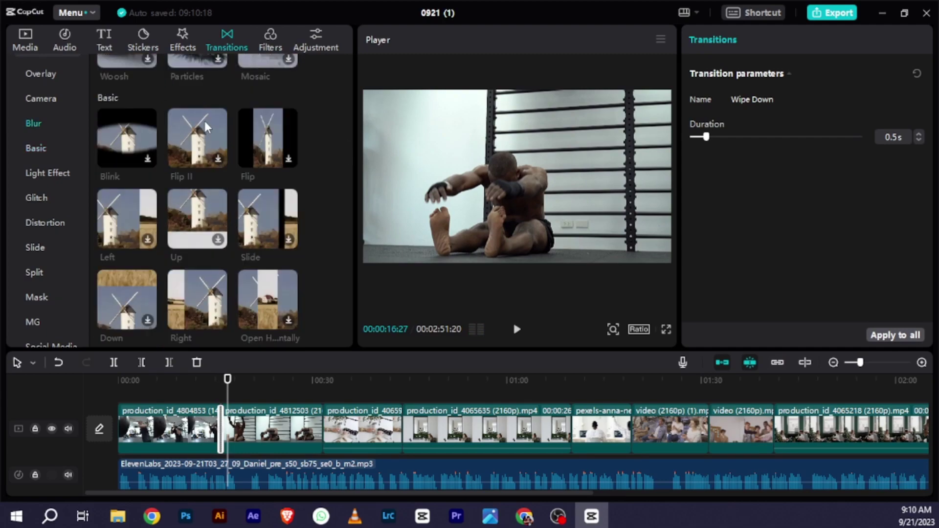
{"action": "key", "text": "Escape"}
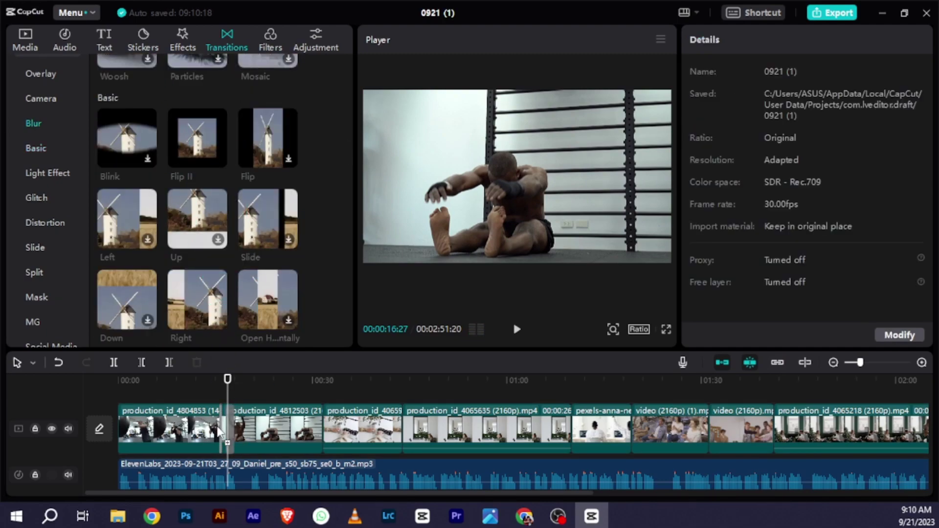
{"action": "left_click", "coordinate": [216, 426]}
{"action": "left_click", "coordinate": [220, 378]}
{"action": "left_click_drag", "start_coordinate": [221, 378], "coordinate": [209, 383]}
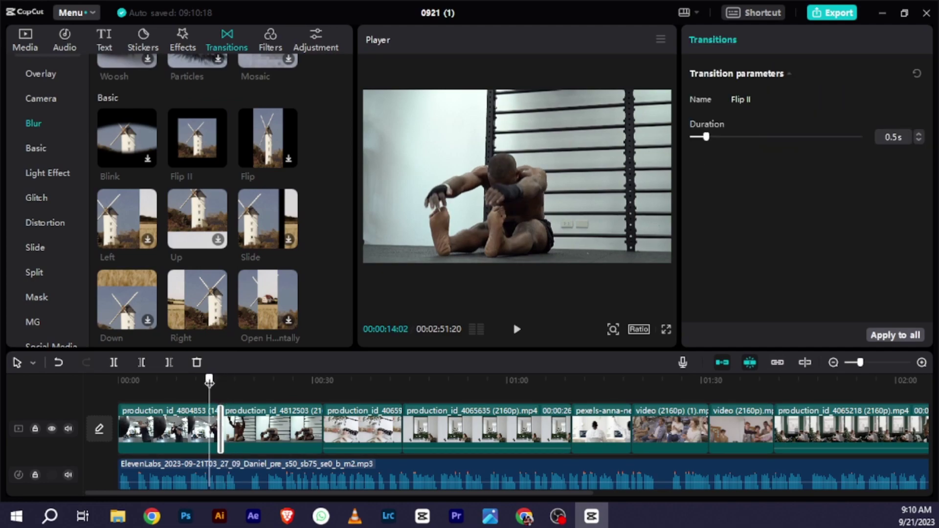
{"action": "left_click", "coordinate": [516, 330]}
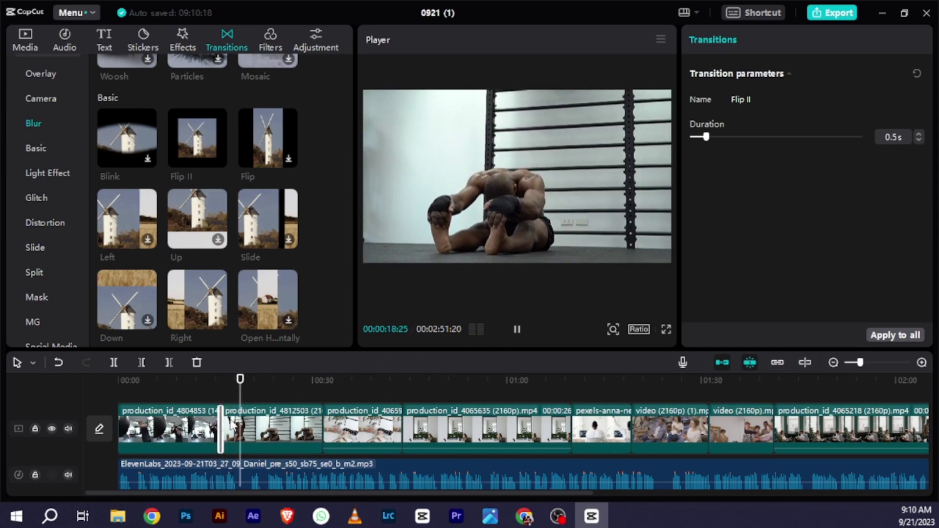
- Lengthen the Flip II transition to 3.6 s and play it from just before the cut
{"action": "left_click", "coordinate": [860, 363]}
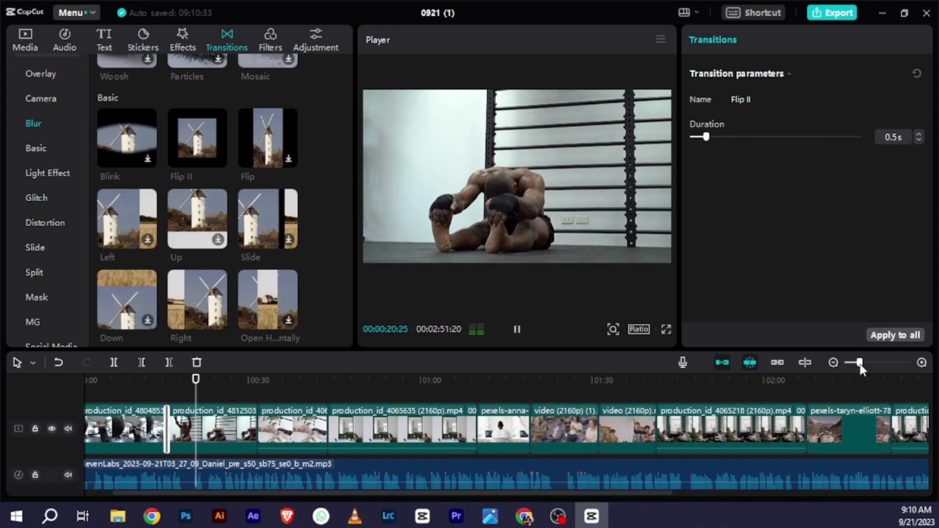
{"action": "left_click", "coordinate": [160, 381]}
{"action": "left_click_drag", "start_coordinate": [160, 380], "coordinate": [156, 381]}
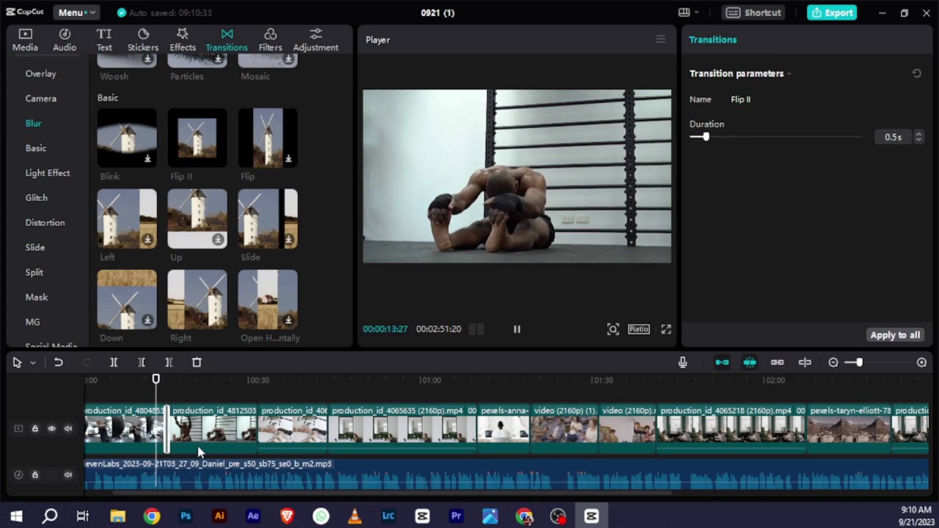
{"action": "left_click_drag", "start_coordinate": [167, 431], "coordinate": [177, 432]}
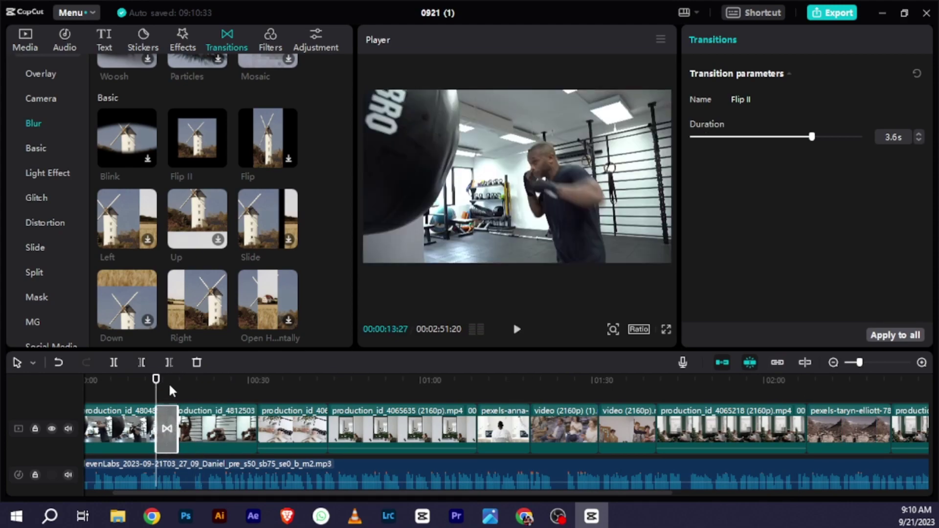
{"action": "left_click", "coordinate": [145, 380]}
{"action": "left_click", "coordinate": [517, 329]}
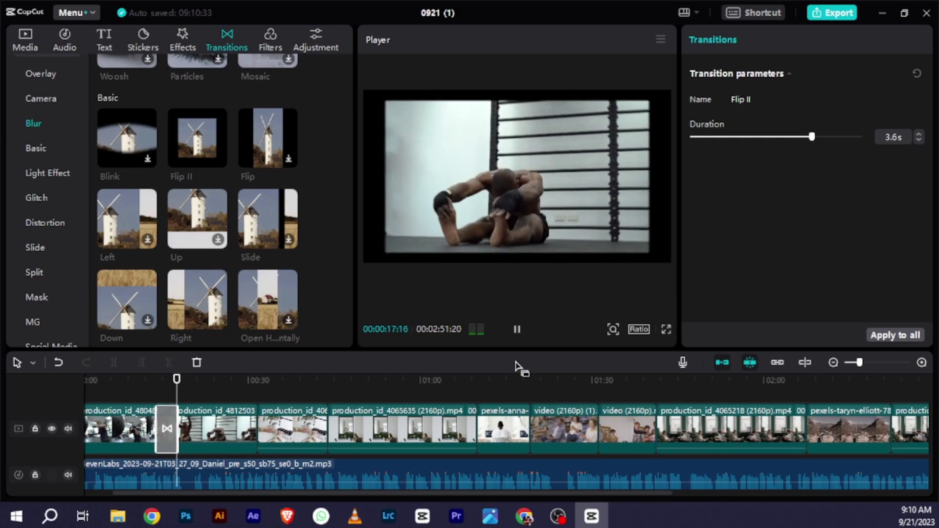
{"action": "left_click", "coordinate": [517, 329]}
- Set the Flip II transition's duration to 2.1 s and preview it
{"action": "left_click_drag", "start_coordinate": [156, 432], "coordinate": [161, 432]}
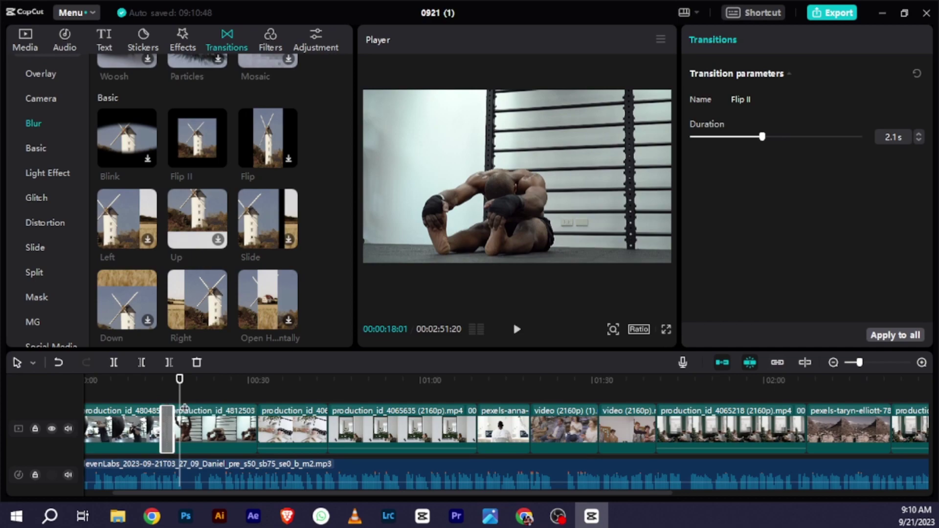
{"action": "left_click", "coordinate": [153, 380]}
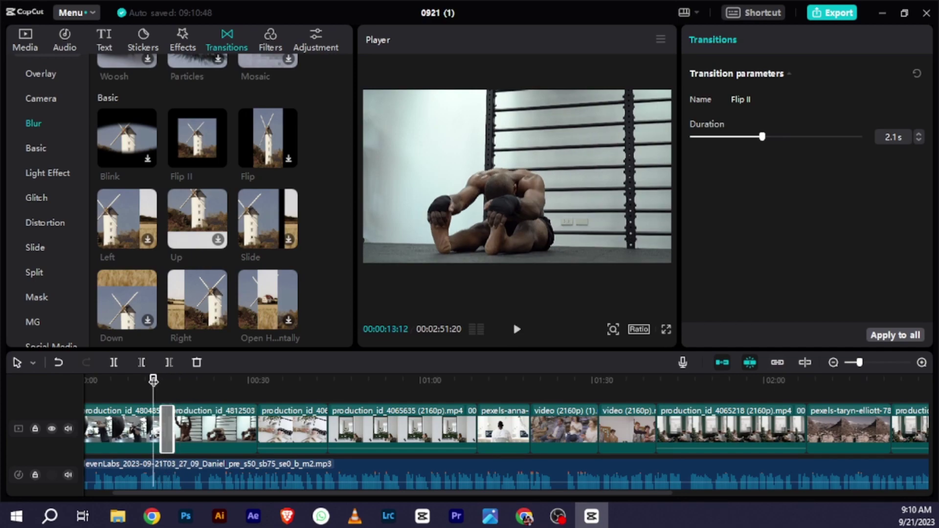
{"action": "left_click", "coordinate": [516, 333]}
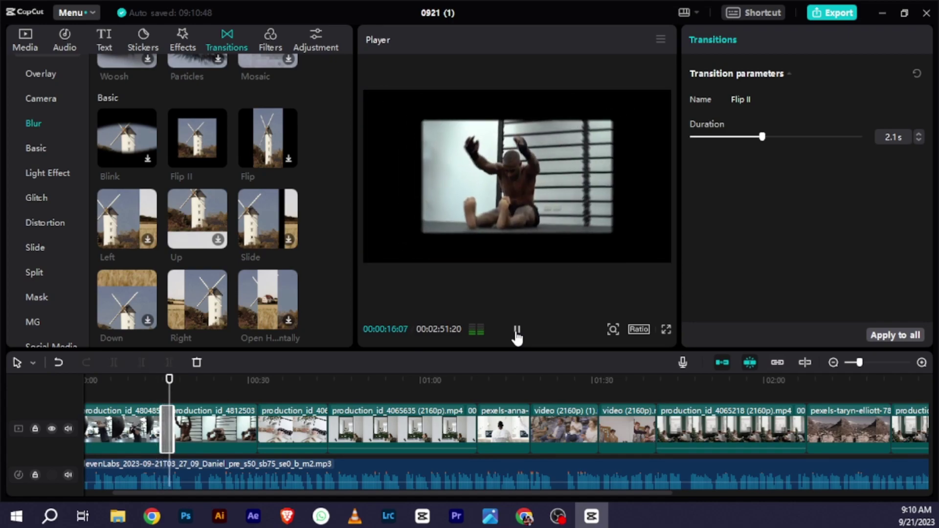
{"action": "left_click", "coordinate": [517, 333]}
- Add the Blue Lines transition from the MG group between the stretching clip and the laptop clip and play across it
{"action": "scroll", "coordinate": [206, 110], "scroll_direction": "down", "scroll_amount": 10}
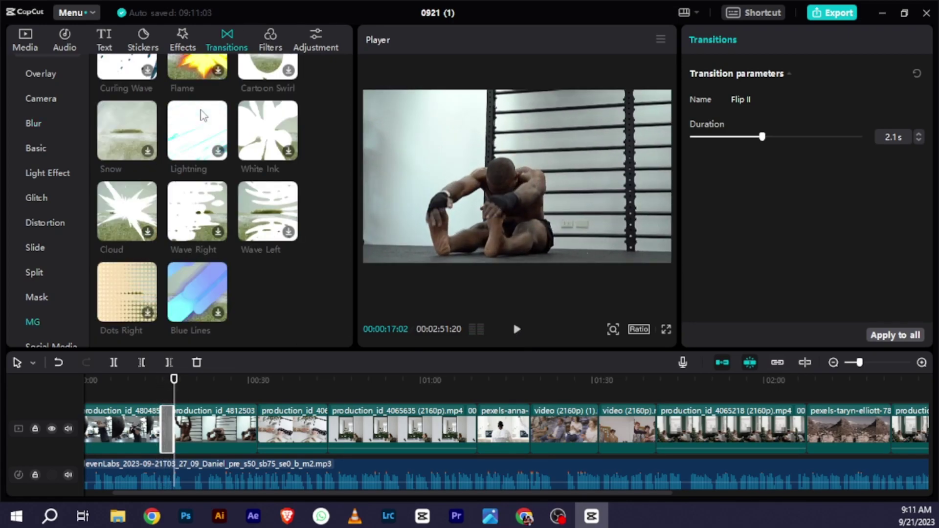
{"action": "scroll", "coordinate": [192, 234], "scroll_direction": "down", "scroll_amount": 3}
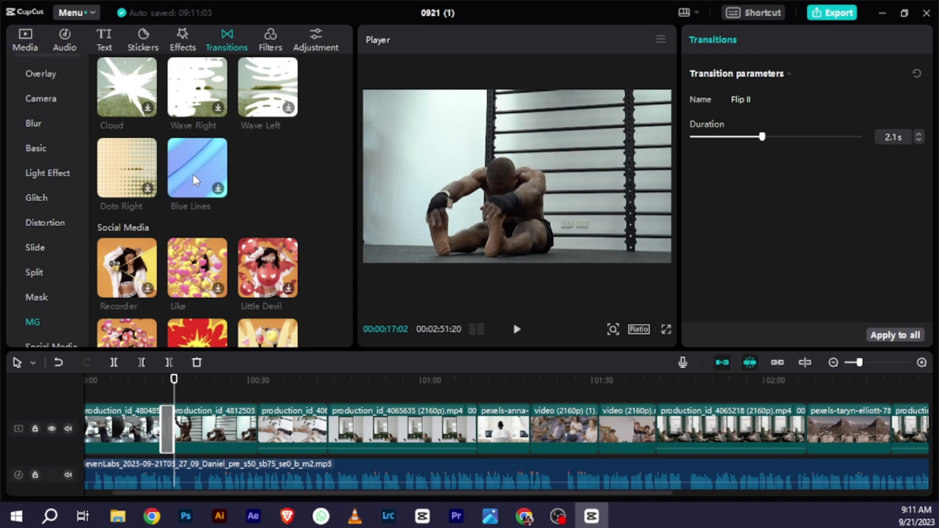
{"action": "left_click_drag", "start_coordinate": [192, 174], "coordinate": [257, 435]}
{"action": "left_click_drag", "start_coordinate": [173, 391], "coordinate": [249, 396]}
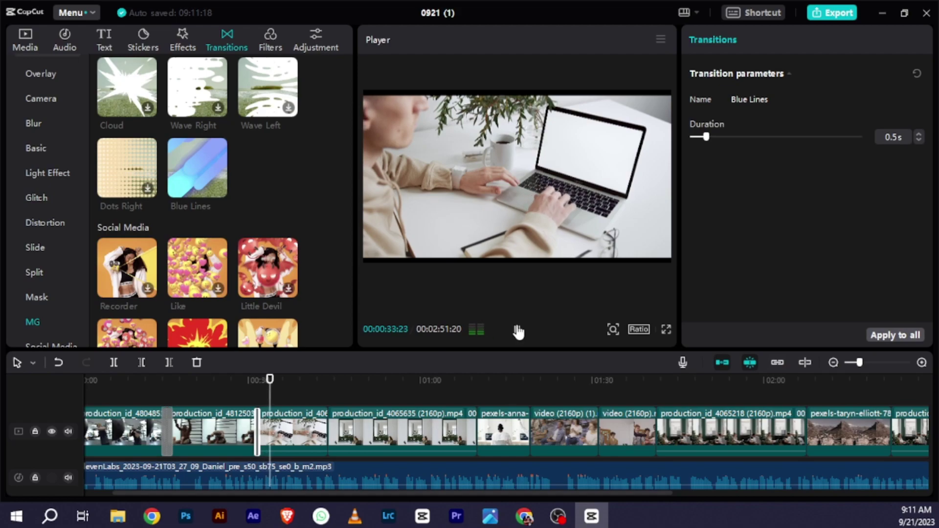
- Set the Blue Lines transition's duration to 2.1 s and preview it across the cut
{"action": "left_click_drag", "start_coordinate": [706, 136], "coordinate": [762, 136]}
{"action": "left_click_drag", "start_coordinate": [261, 423], "coordinate": [265, 423]}
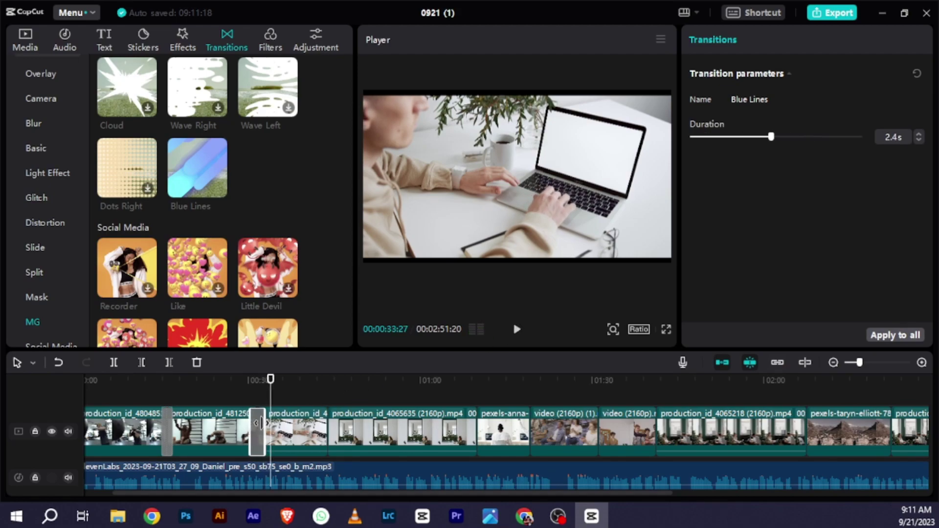
{"action": "left_click_drag", "start_coordinate": [263, 377], "coordinate": [245, 381]}
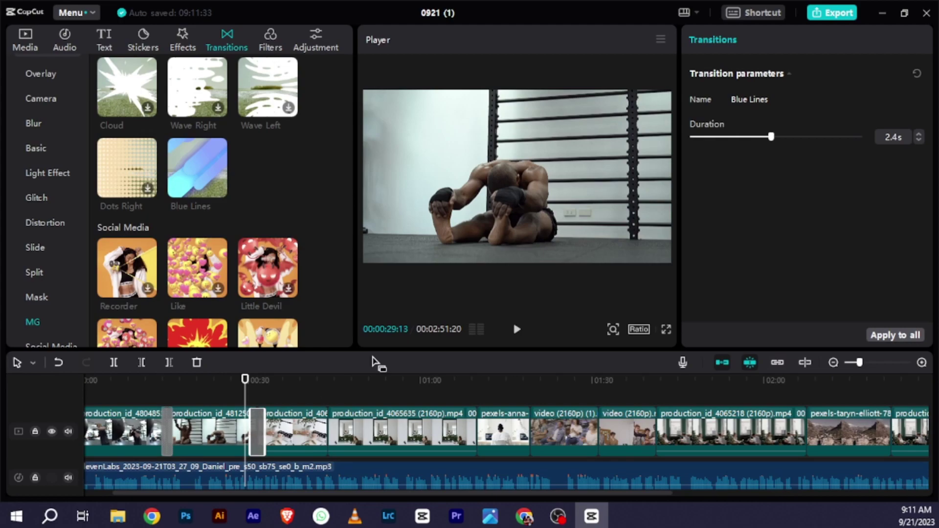
{"action": "mouse_move", "coordinate": [772, 137]}
{"action": "left_mouse_down"}
{"action": "mouse_move", "coordinate": [796, 134]}
{"action": "mouse_move", "coordinate": [740, 131]}
{"action": "mouse_move", "coordinate": [765, 130]}
{"action": "mouse_move", "coordinate": [748, 136]}
{"action": "mouse_move", "coordinate": [762, 138]}
{"action": "left_mouse_up"}
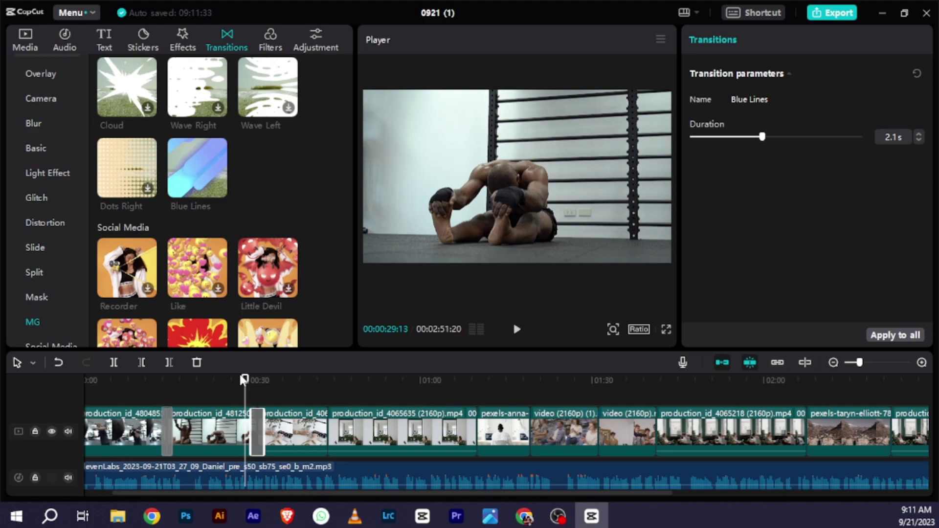
{"action": "left_click_drag", "start_coordinate": [243, 384], "coordinate": [251, 384]}
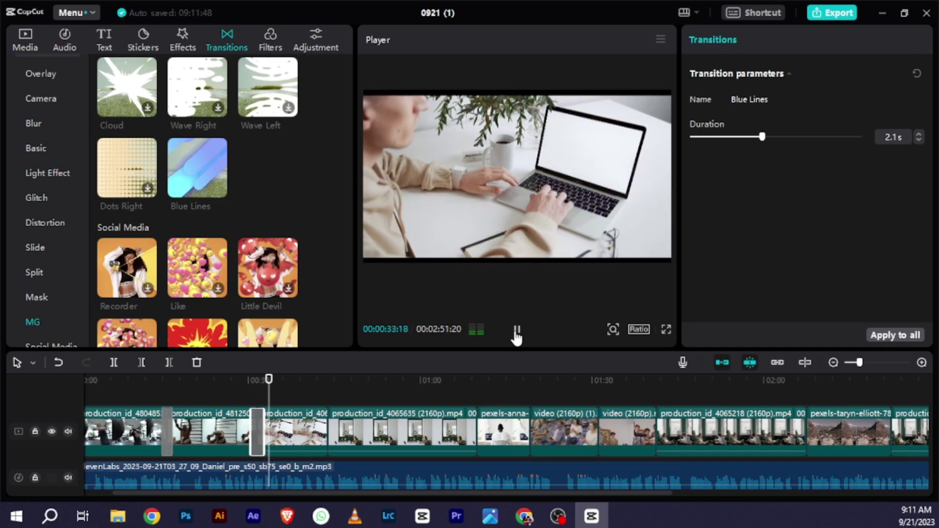
{"action": "left_click", "coordinate": [516, 329]}
- Add a 2.2 s Black Fade transition between the laptop clip and the white-walled office clip, previewing it to judge its length
{"action": "scroll", "coordinate": [224, 192], "scroll_direction": "up", "scroll_amount": 10}
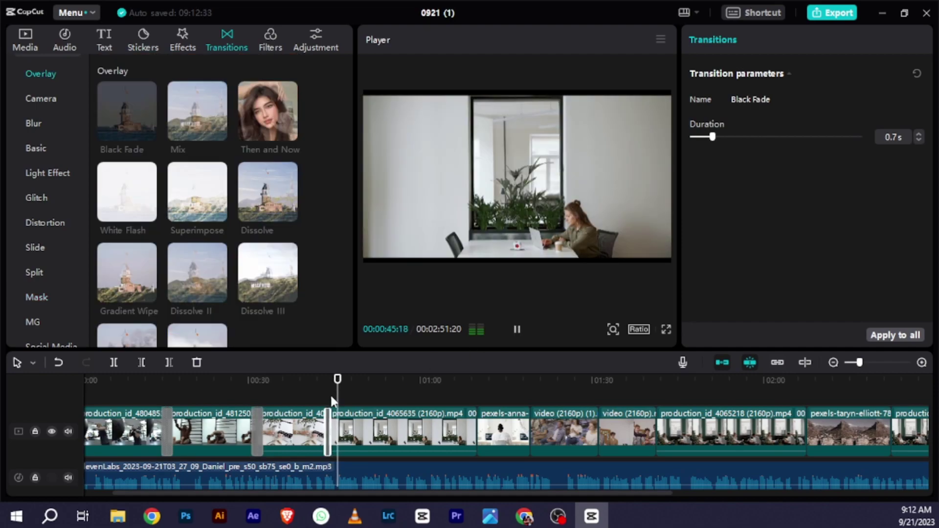
{"action": "left_click", "coordinate": [516, 329]}
{"action": "left_click_drag", "start_coordinate": [334, 426], "coordinate": [336, 426]}
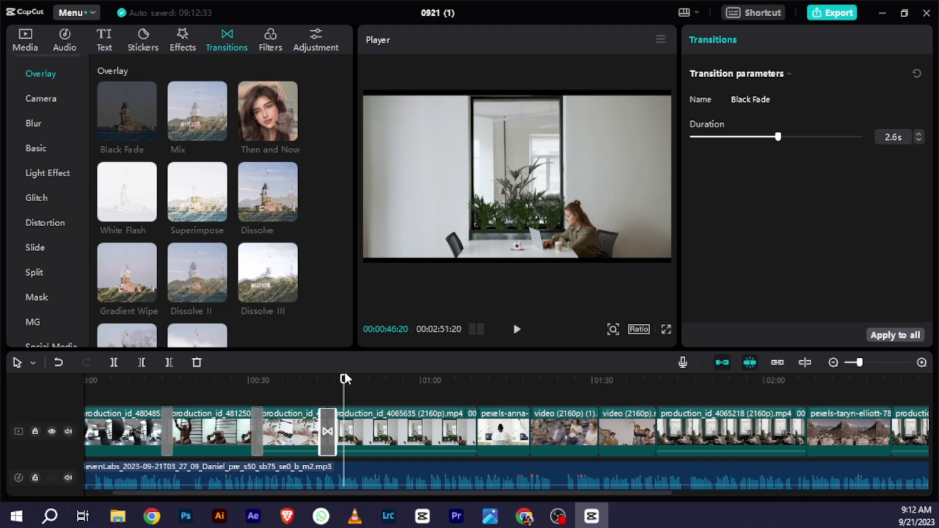
{"action": "left_click_drag", "start_coordinate": [345, 381], "coordinate": [320, 382]}
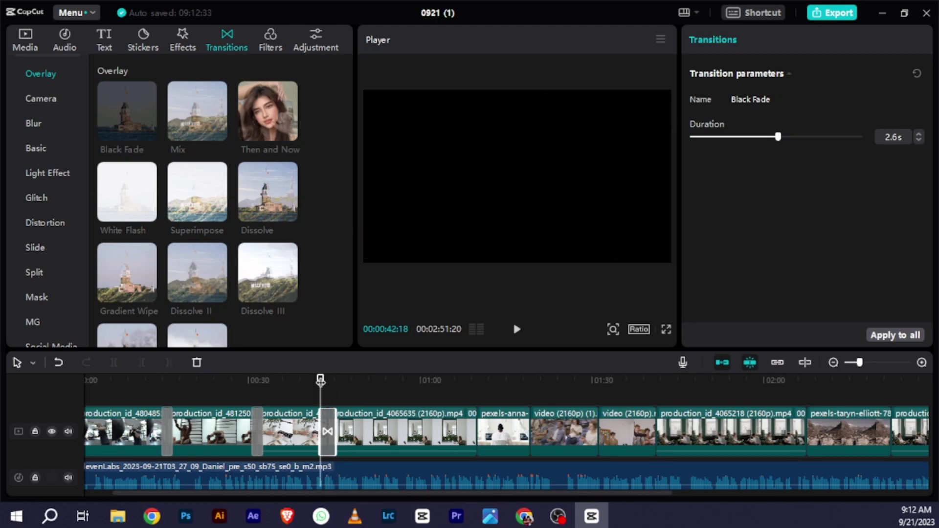
{"action": "left_click", "coordinate": [517, 330]}
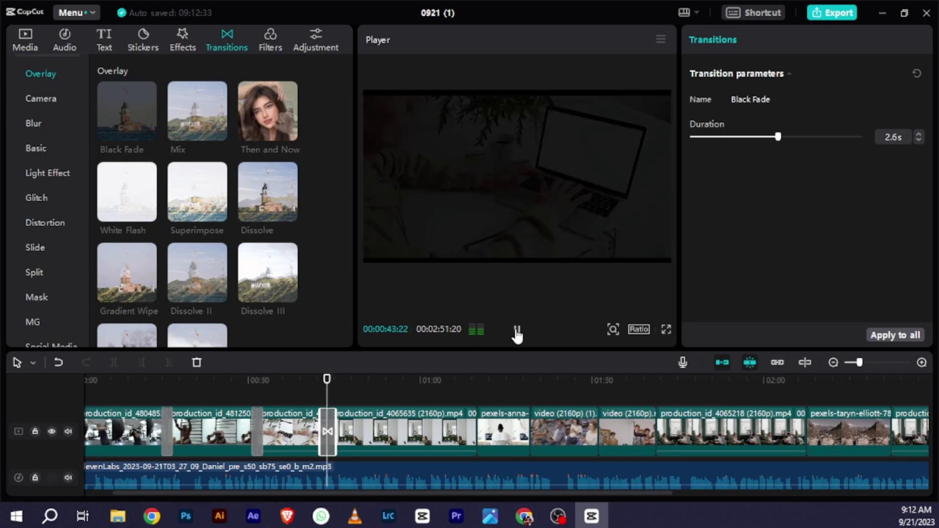
{"action": "left_click", "coordinate": [517, 331]}
{"action": "left_click_drag", "start_coordinate": [777, 139], "coordinate": [765, 139]}
{"action": "scroll", "coordinate": [359, 441], "scroll_direction": "down", "scroll_amount": 3}
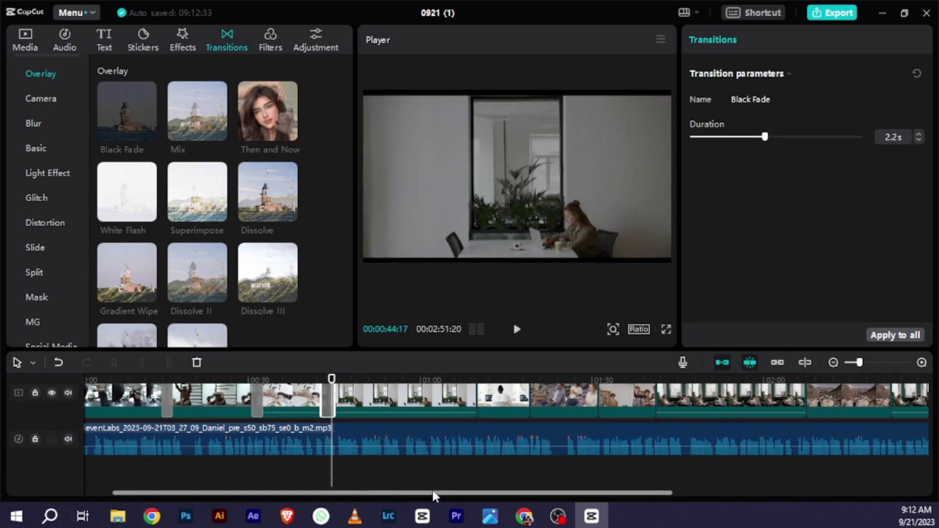
- Try to add Black Fade transitions after the white-walled office clip and before the first green-walled office clip
{"action": "left_click", "coordinate": [530, 483]}
{"action": "mouse_move", "coordinate": [861, 366]}
{"action": "left_mouse_down"}
{"action": "mouse_move", "coordinate": [876, 363]}
{"action": "mouse_move", "coordinate": [847, 362]}
{"action": "mouse_move", "coordinate": [857, 362]}
{"action": "left_mouse_up"}
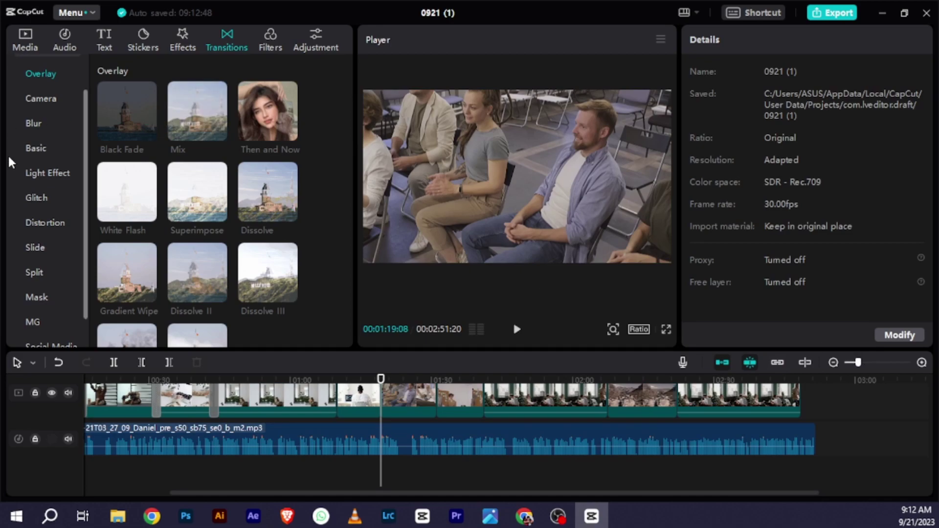
{"action": "left_click_drag", "start_coordinate": [130, 122], "coordinate": [336, 404]}
{"action": "left_click_drag", "start_coordinate": [116, 125], "coordinate": [483, 401]}
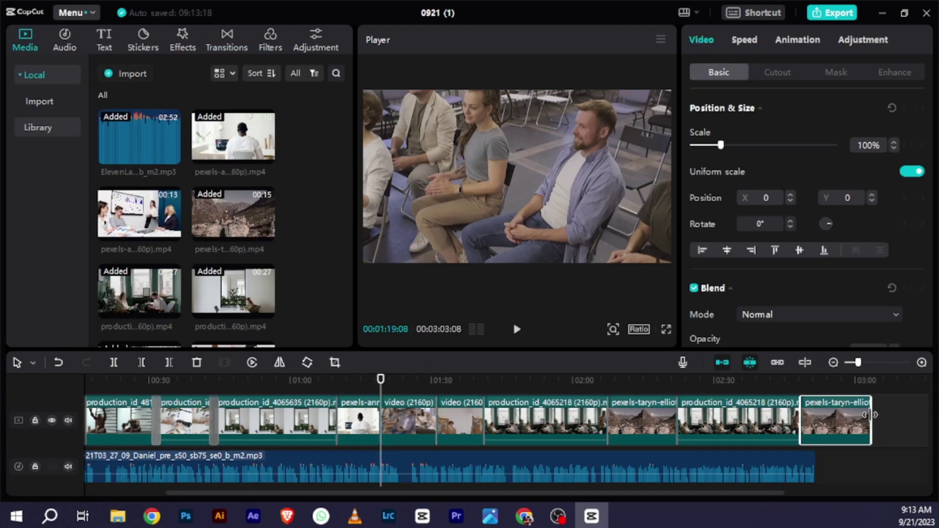
- Trim the mountain clip at the end of the timeline to the voice-over's end and play the video's opening
{"action": "left_click_drag", "start_coordinate": [870, 414], "coordinate": [816, 419]}
{"action": "left_click_drag", "start_coordinate": [381, 379], "coordinate": [57, 375]}
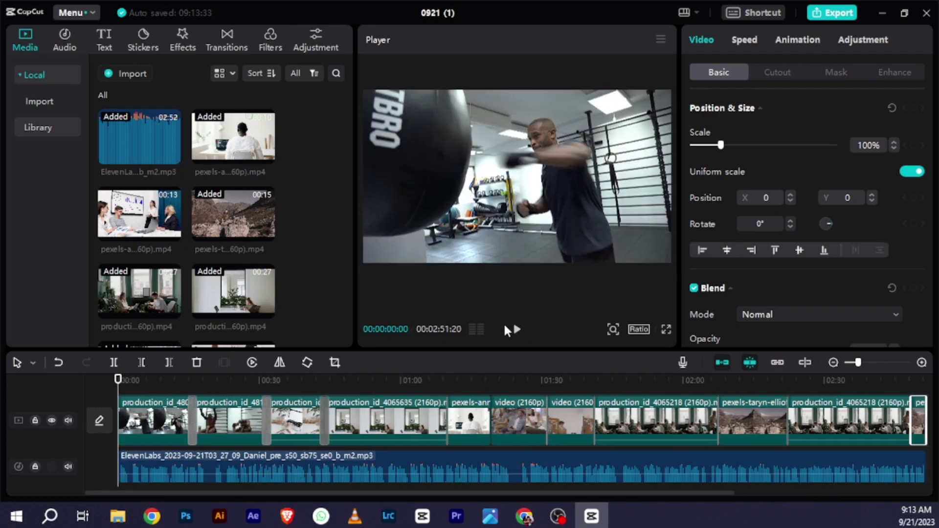
{"action": "left_click", "coordinate": [516, 332]}
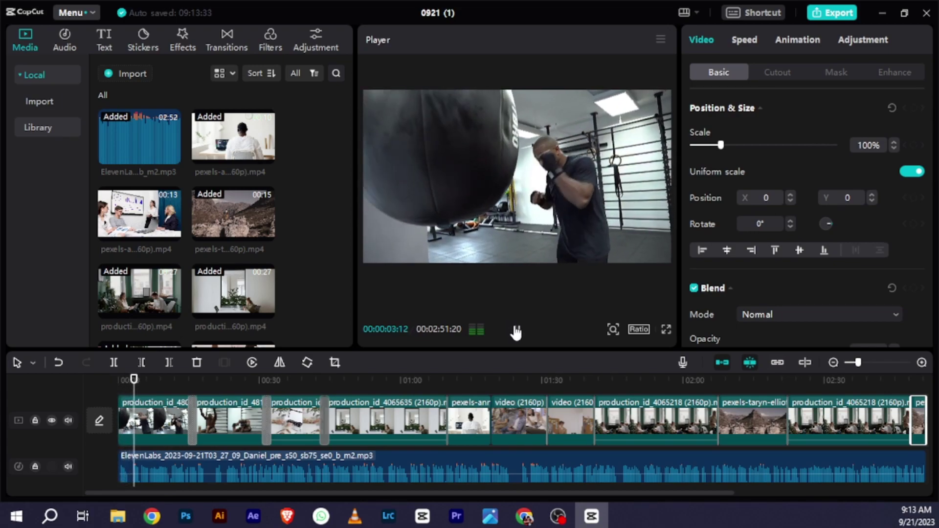
{"action": "left_click", "coordinate": [516, 331]}
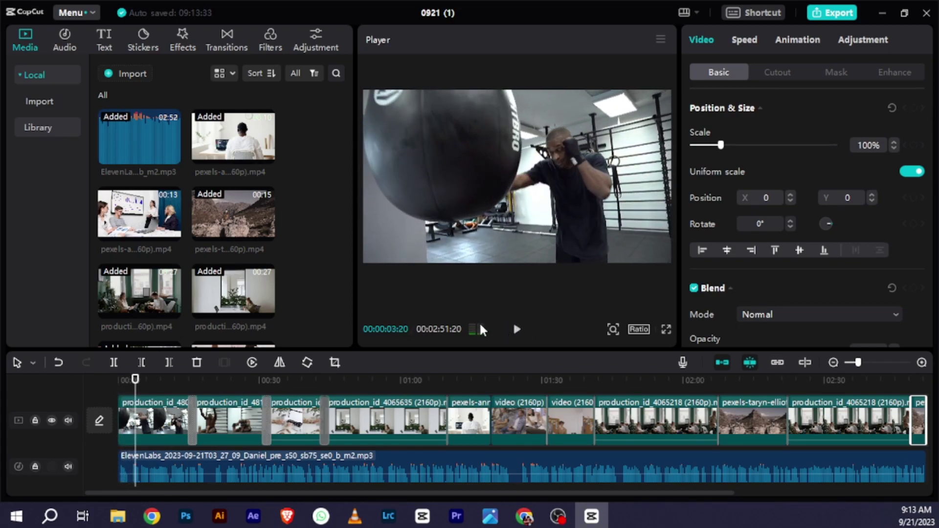
- Preview the music library tracks Night view/Adult/City_No585_5 and Calm soul music
{"action": "left_click", "coordinate": [58, 41]}
{"action": "scroll", "coordinate": [199, 218], "scroll_direction": "down", "scroll_amount": 4}
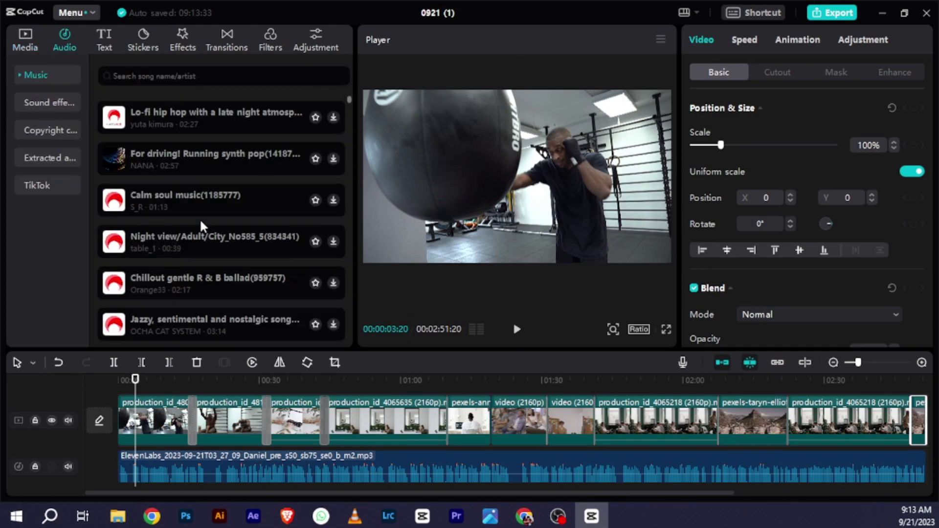
{"action": "left_click", "coordinate": [251, 239]}
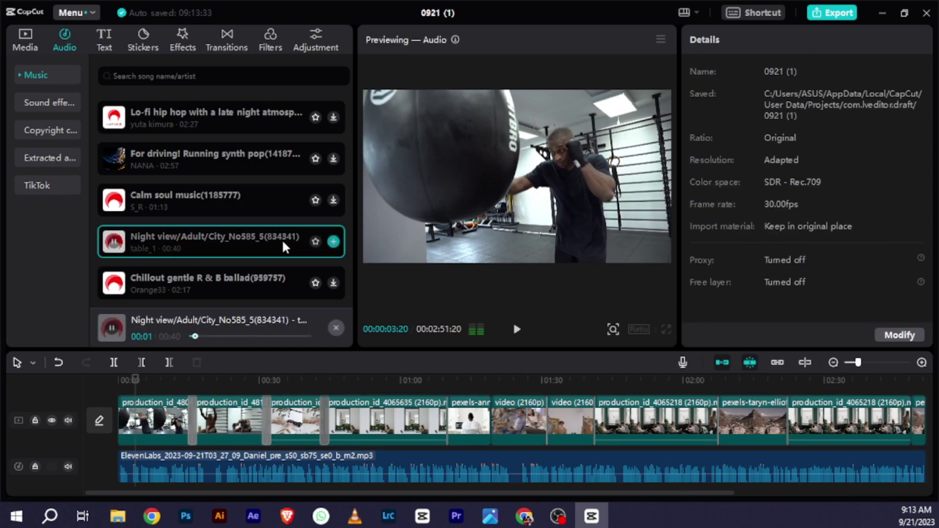
{"action": "left_click", "coordinate": [300, 203]}
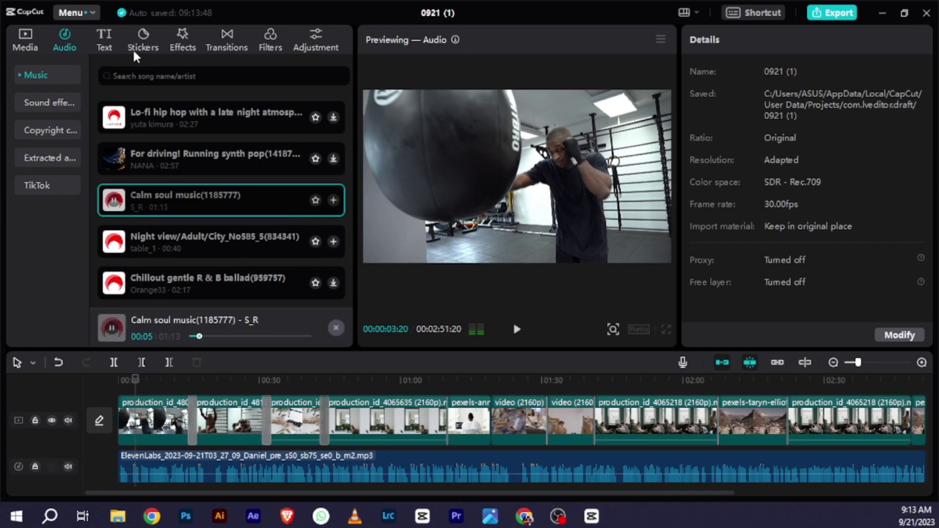
- Preview the red Subscribe sticker from the Trending stickers and place it on a track above the end of the video
{"action": "left_click", "coordinate": [100, 39]}
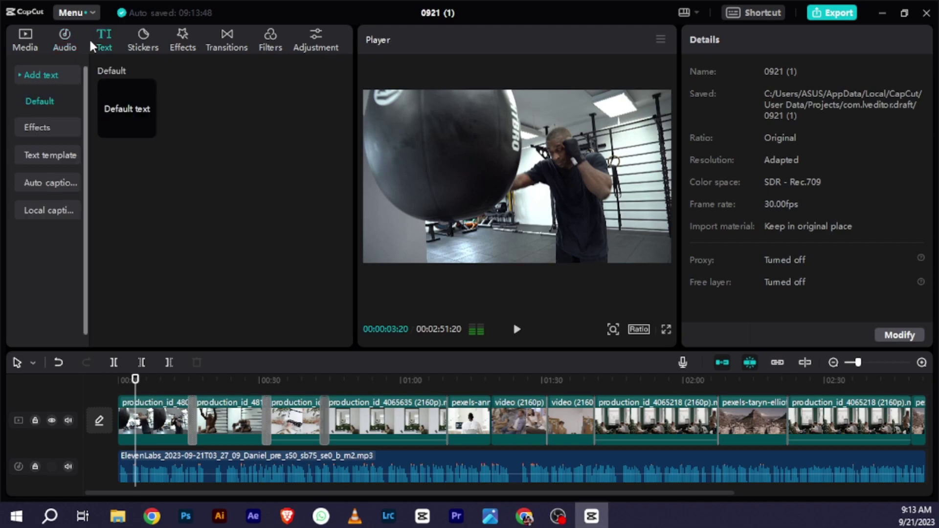
{"action": "left_click", "coordinate": [138, 43]}
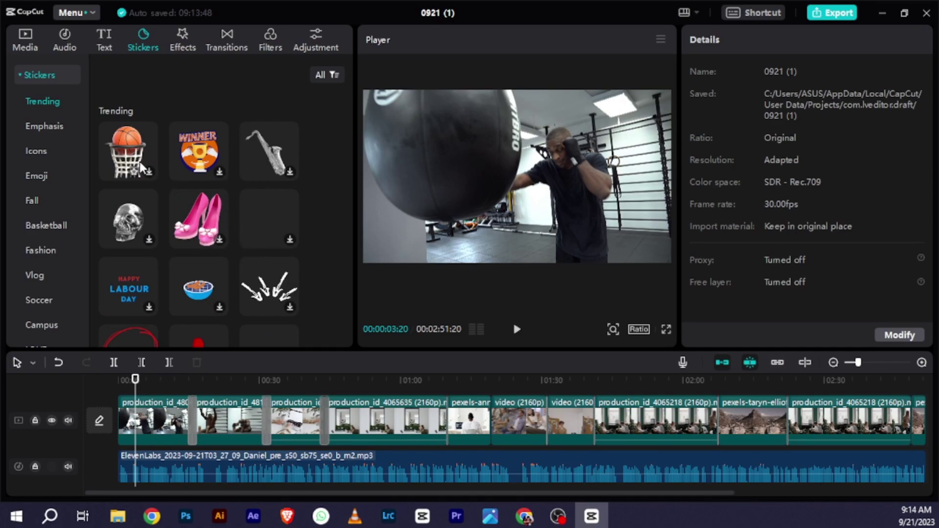
{"action": "scroll", "coordinate": [191, 230], "scroll_direction": "down", "scroll_amount": 10}
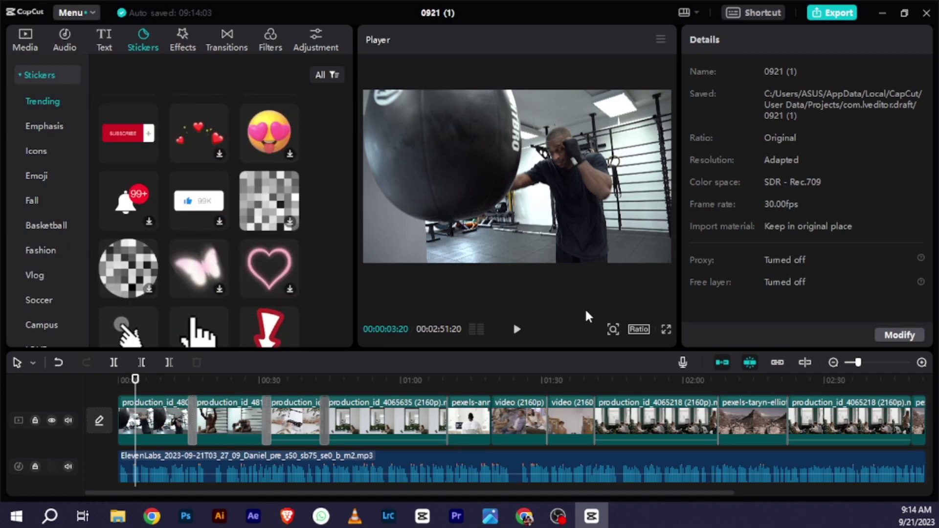
{"action": "scroll", "coordinate": [136, 168], "scroll_direction": "up", "scroll_amount": 2}
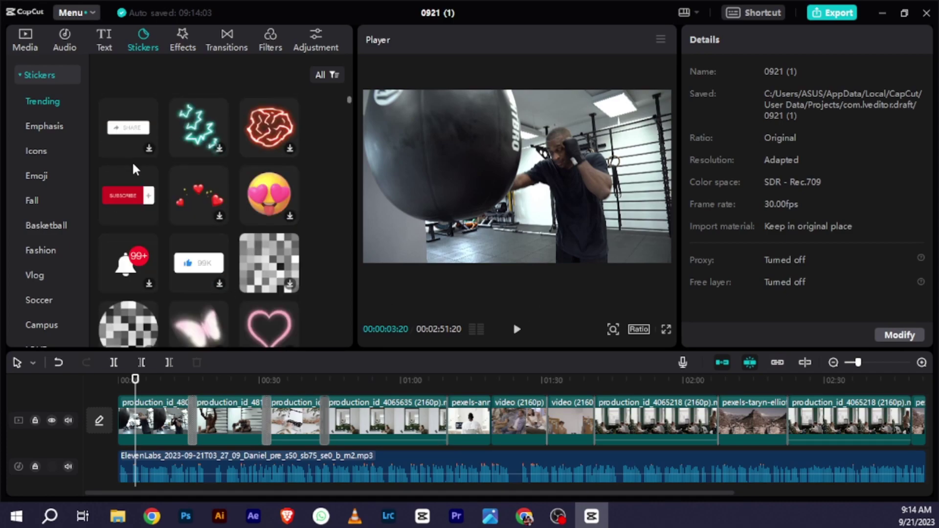
{"action": "left_click", "coordinate": [128, 197]}
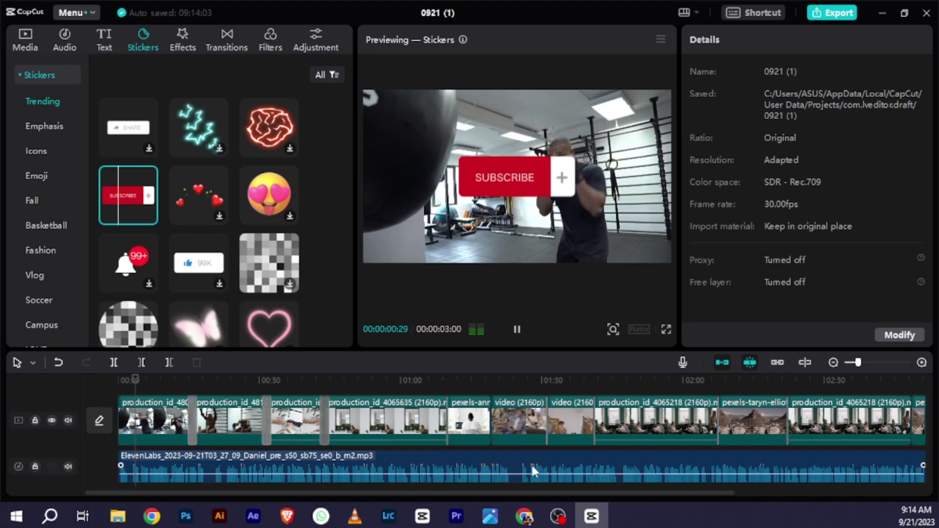
{"action": "left_click", "coordinate": [861, 362]}
{"action": "left_click_drag", "start_coordinate": [861, 363], "coordinate": [854, 362]}
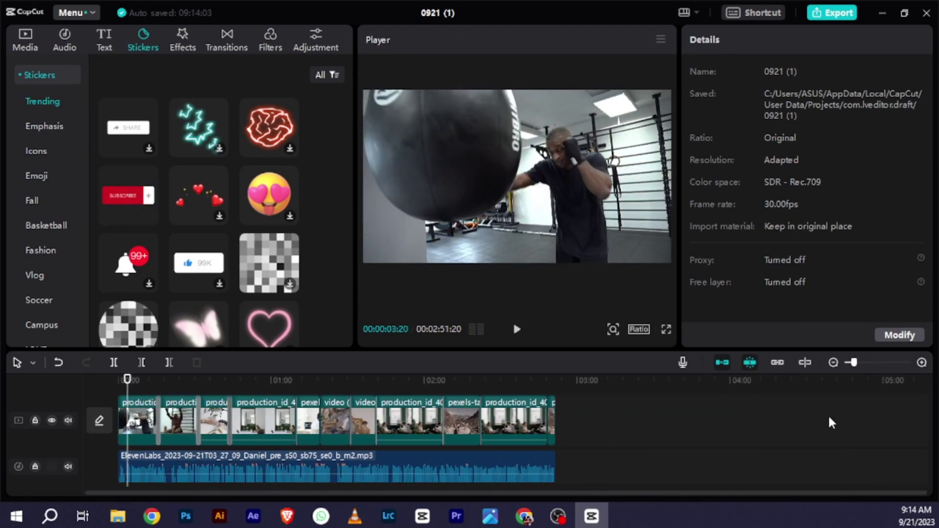
{"action": "left_click_drag", "start_coordinate": [926, 442], "coordinate": [925, 422]}
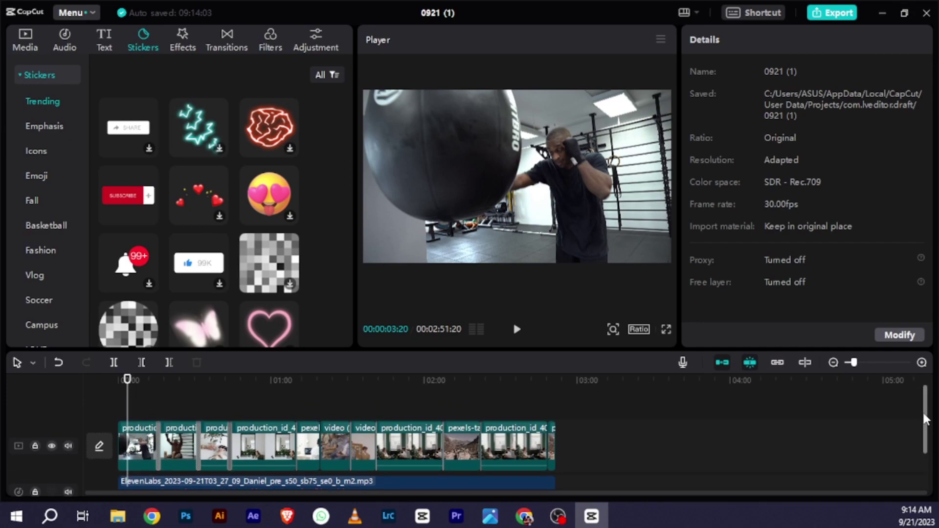
{"action": "left_click_drag", "start_coordinate": [116, 192], "coordinate": [540, 406]}
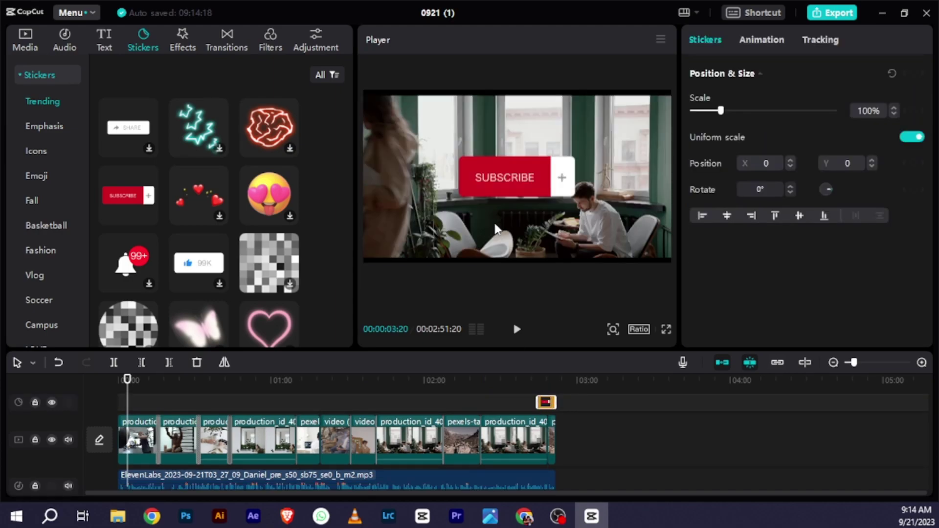
- Scale the Subscribe sticker to 33% and move it to the frame's lower-right corner at about X 1627, Y -908
{"action": "left_click_drag", "start_coordinate": [129, 386], "coordinate": [550, 392]}
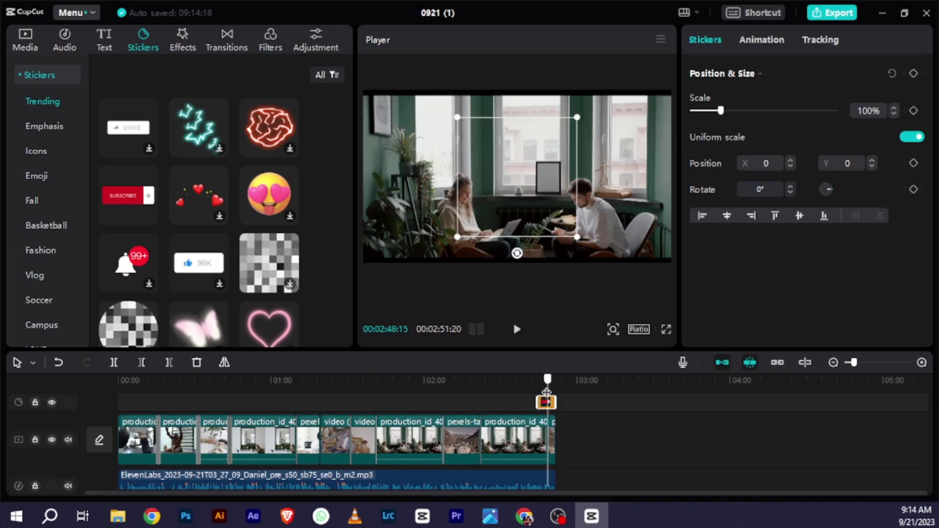
{"action": "left_click_drag", "start_coordinate": [577, 238], "coordinate": [559, 219]}
{"action": "left_click_drag", "start_coordinate": [715, 110], "coordinate": [709, 112]}
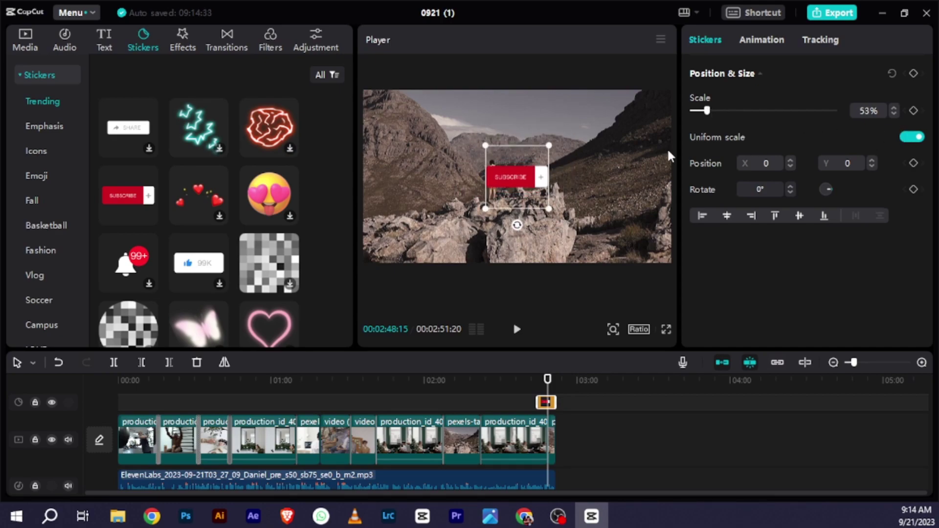
{"action": "left_click_drag", "start_coordinate": [491, 149], "coordinate": [655, 250]}
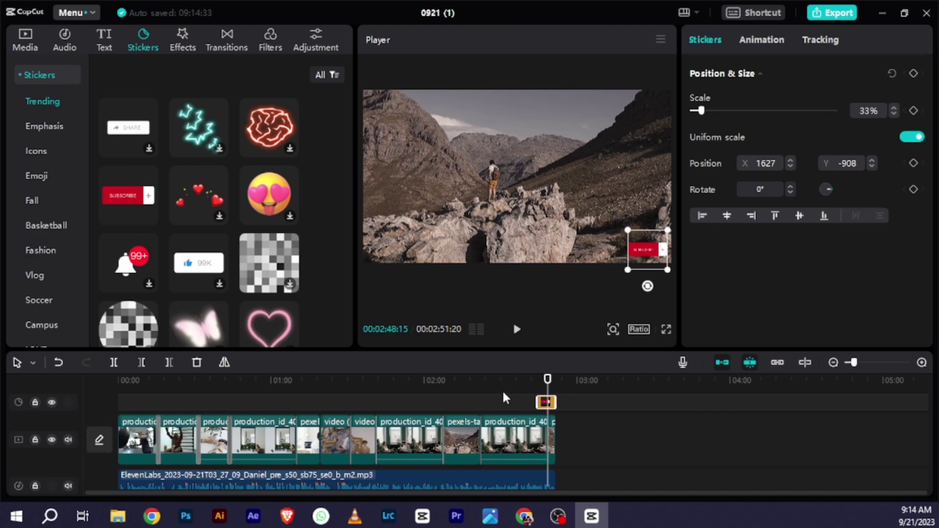
- Play the ending from the Subscribe sticker's start to check how the sticker appears
{"action": "left_click_drag", "start_coordinate": [547, 379], "coordinate": [538, 379]}
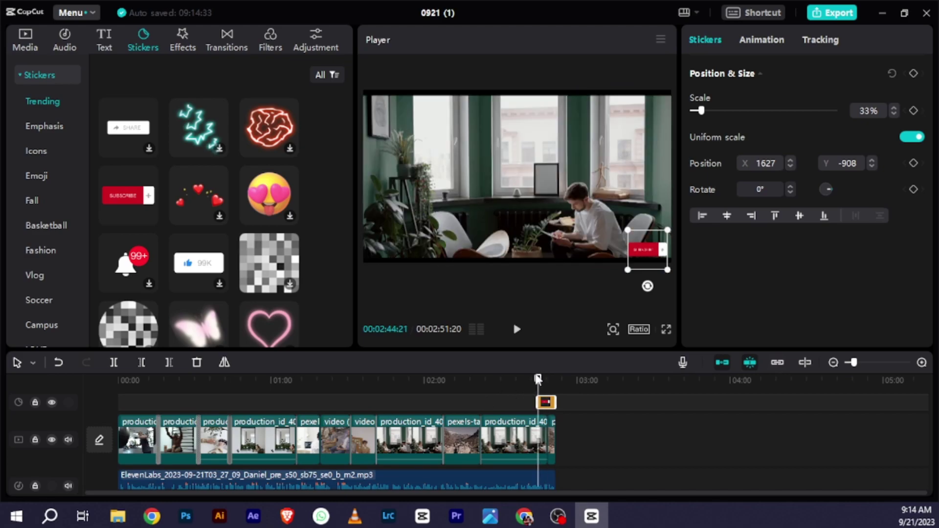
{"action": "left_click", "coordinate": [517, 331]}
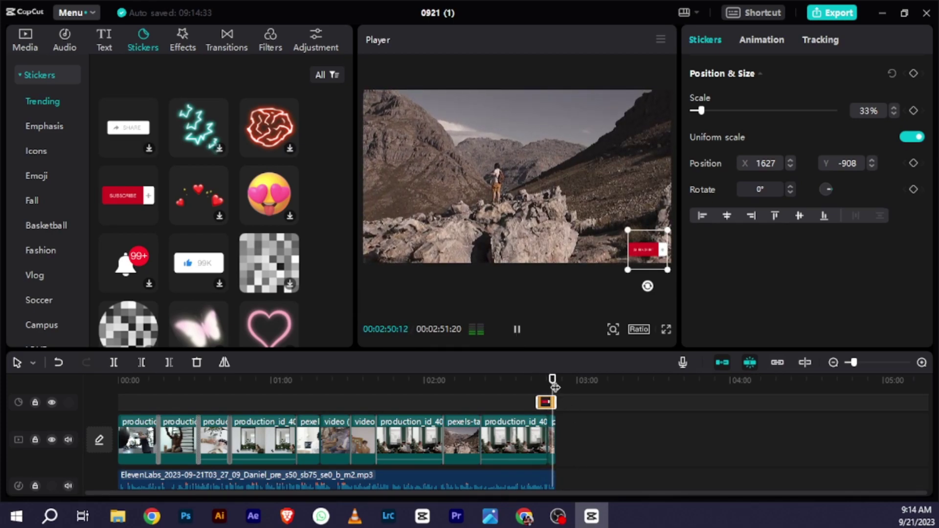
{"action": "mouse_move", "coordinate": [555, 388]}
{"action": "left_mouse_down"}
{"action": "mouse_move", "coordinate": [562, 377]}
{"action": "mouse_move", "coordinate": [543, 386]}
{"action": "left_mouse_up"}
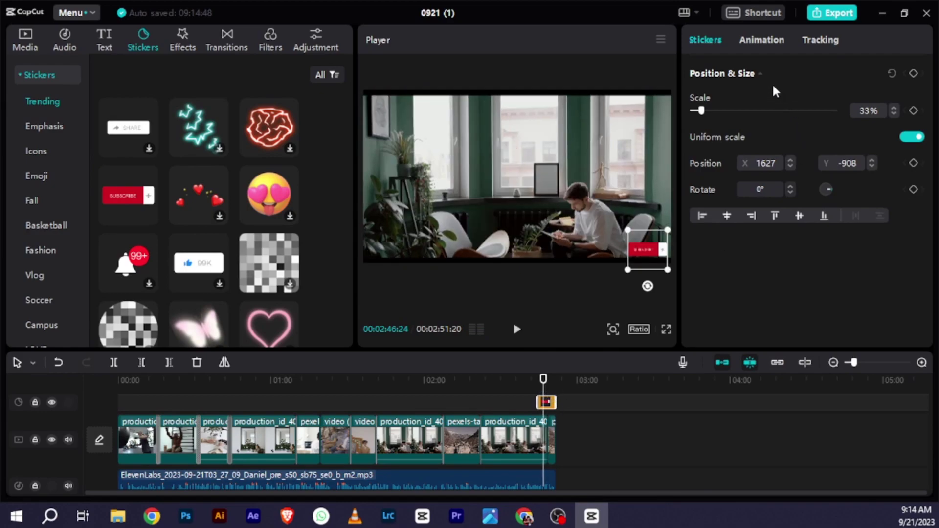
- Apply the Mini Zoom entrance animation to the Subscribe sticker and preview it over the ending
{"action": "left_click", "coordinate": [756, 40]}
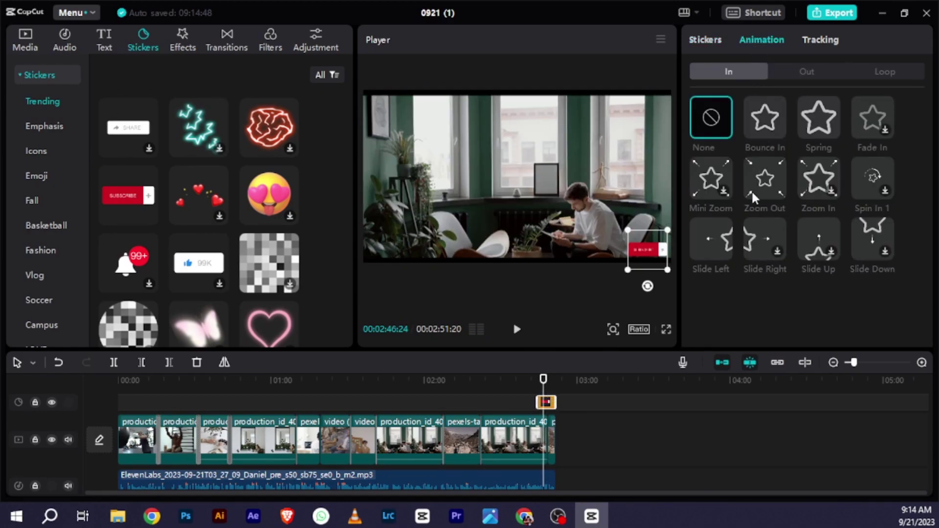
{"action": "left_click", "coordinate": [724, 179]}
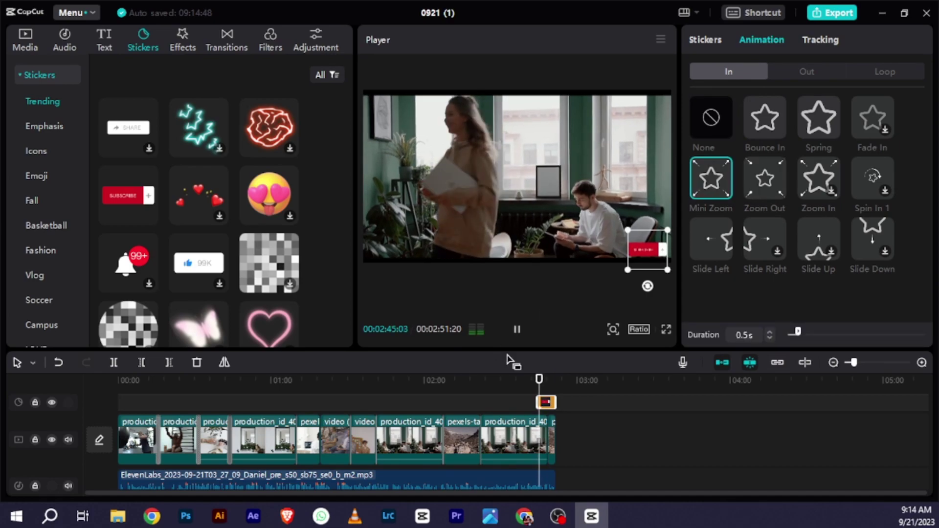
{"action": "left_click", "coordinate": [533, 379]}
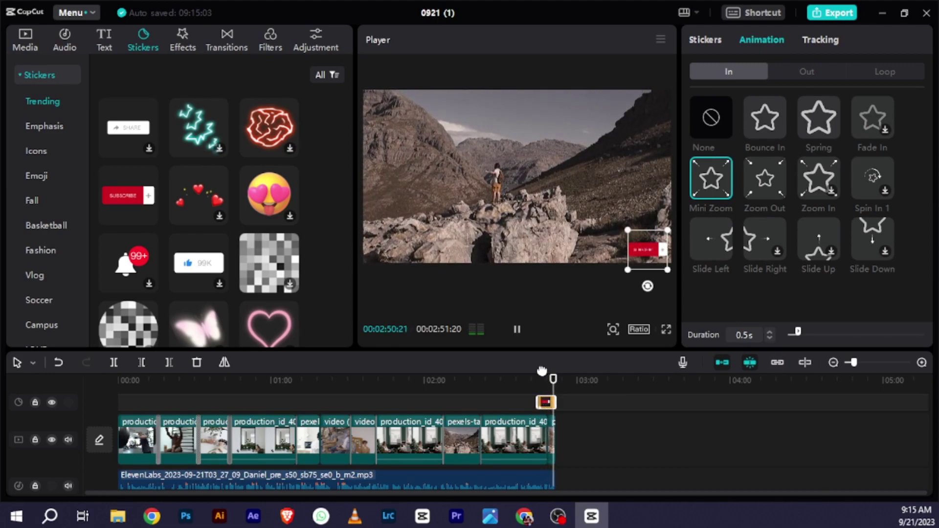
{"action": "left_click_drag", "start_coordinate": [556, 380], "coordinate": [538, 377]}
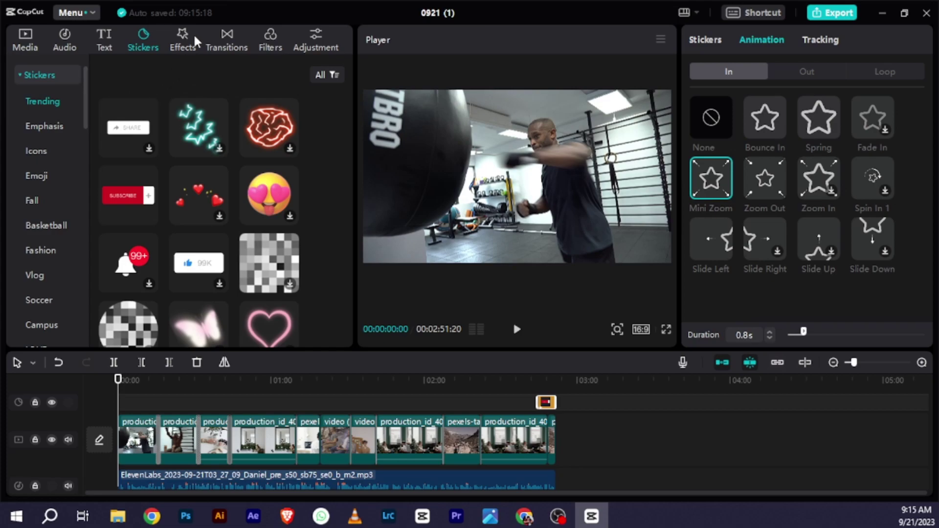
- Look over the video effects and set the Subscribe sticker's Mini Zoom animation duration to 0.9 s
{"action": "left_click", "coordinate": [180, 47]}
{"action": "scroll", "coordinate": [223, 184], "scroll_direction": "down", "scroll_amount": 10}
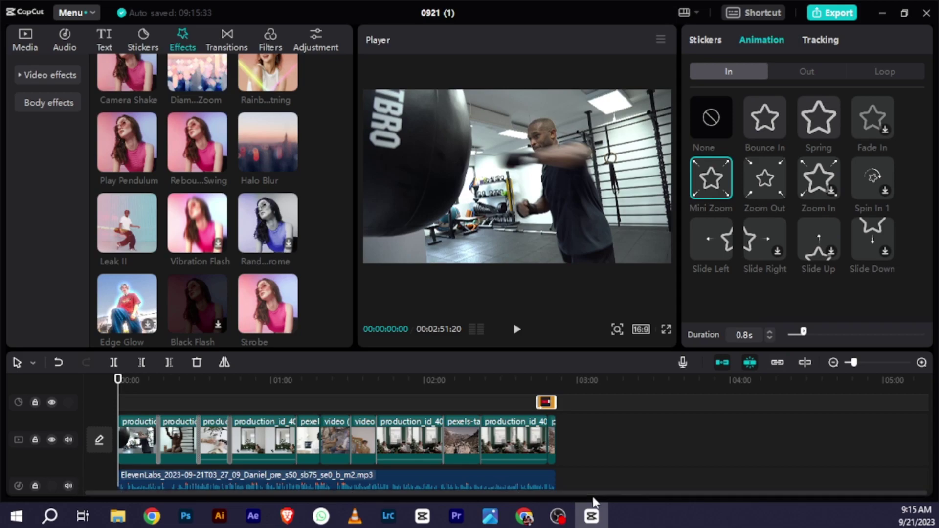
{"action": "left_click_drag", "start_coordinate": [808, 332], "coordinate": [806, 332]}
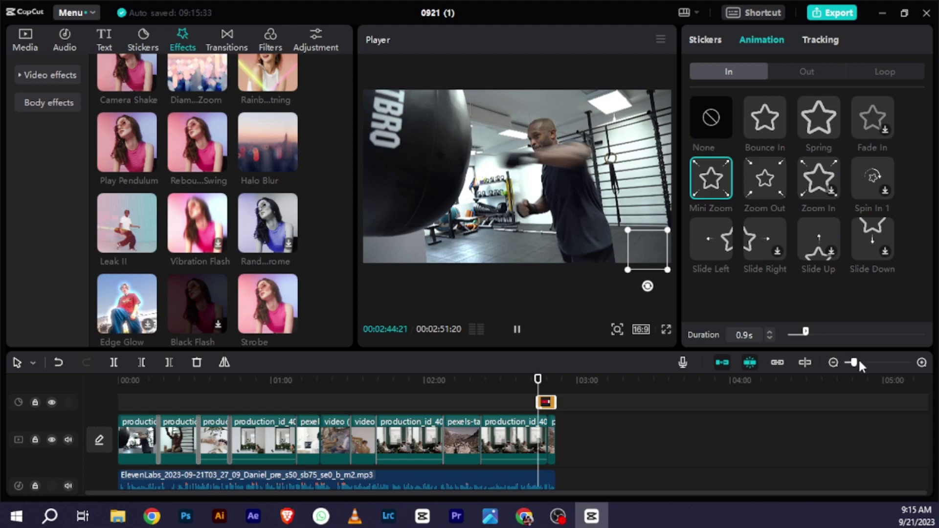
- Enlarge the timeline area and place the playhead about 5 seconds into the opening boxing clip
{"action": "scroll", "coordinate": [682, 428], "scroll_direction": "down", "scroll_amount": 1}
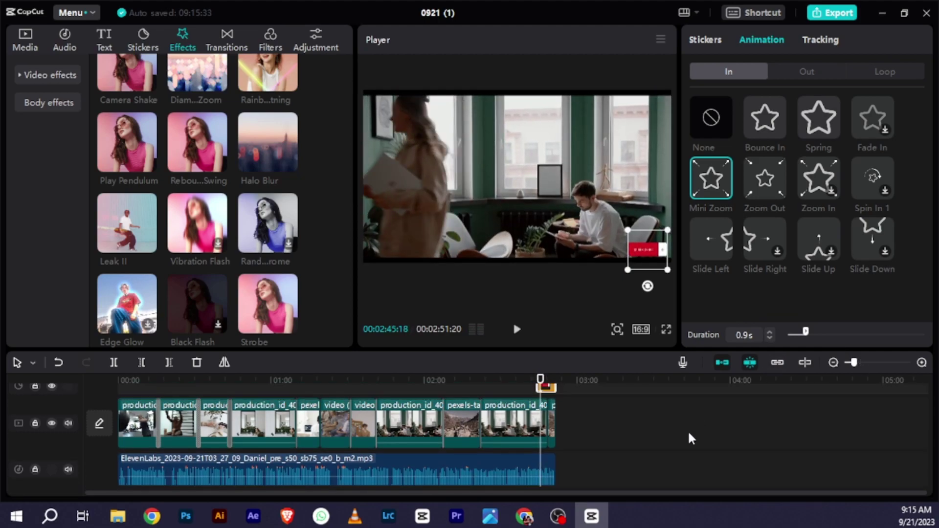
{"action": "left_click_drag", "start_coordinate": [540, 348], "coordinate": [540, 268]}
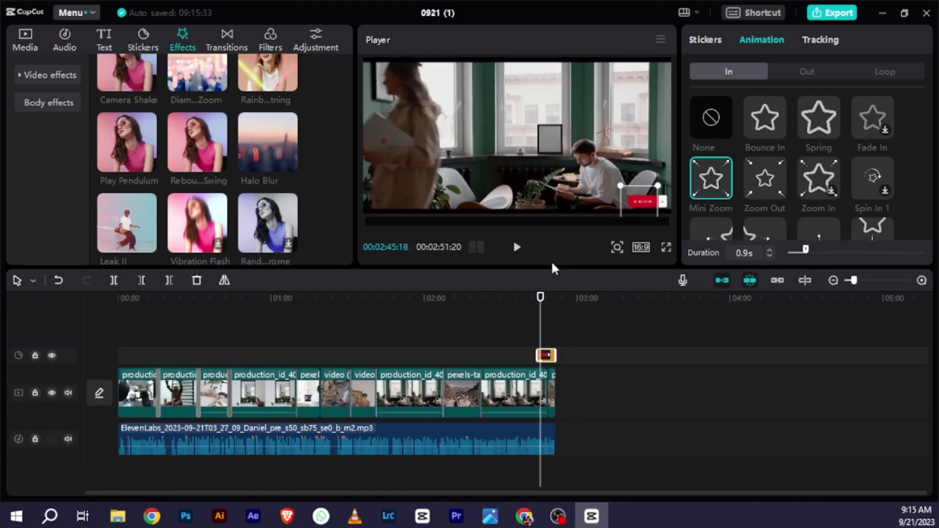
{"action": "left_click", "coordinate": [857, 283]}
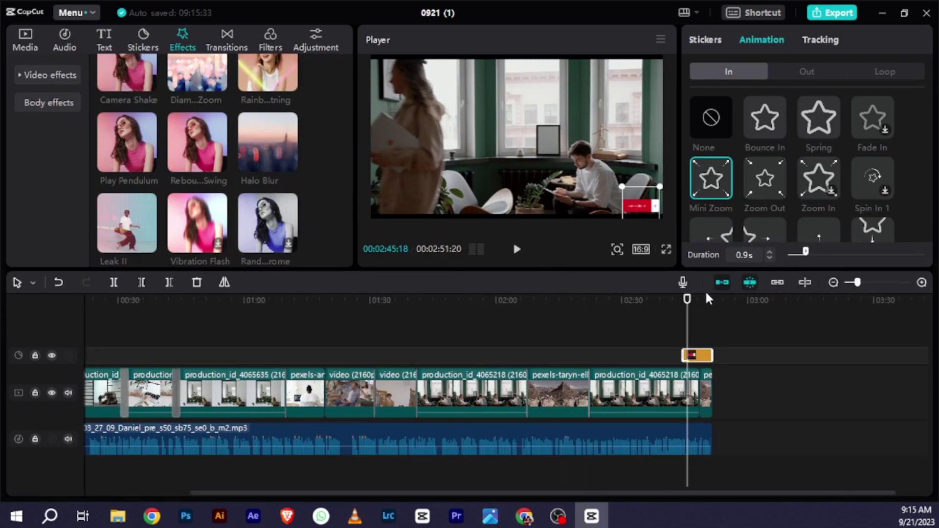
{"action": "left_click_drag", "start_coordinate": [686, 300], "coordinate": [98, 341]}
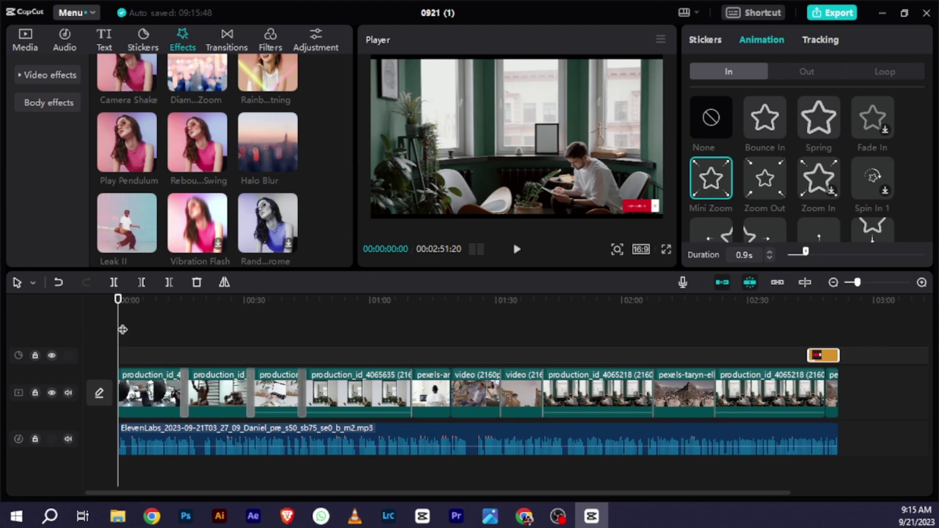
{"action": "left_click_drag", "start_coordinate": [125, 299], "coordinate": [140, 299]}
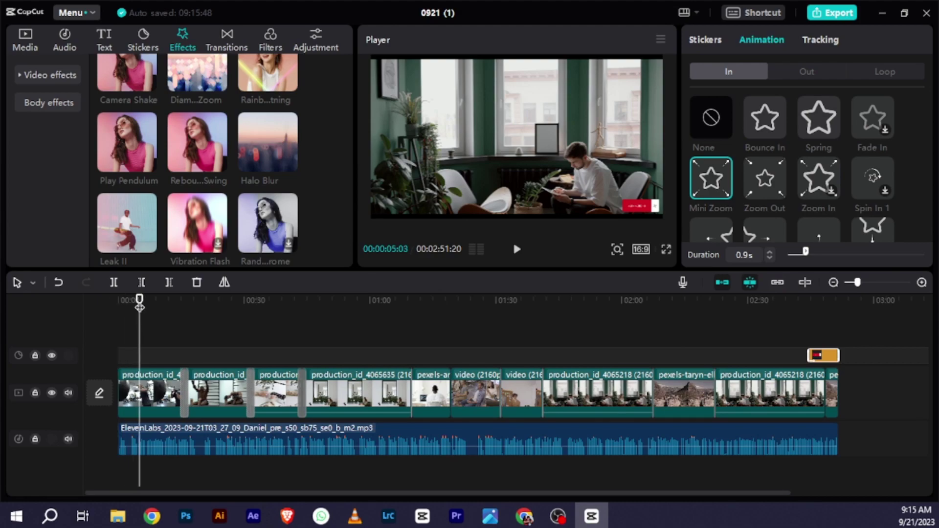
- Add the Vertical Close video effect above the opening boxing clip, starting at the beginning of the video
{"action": "scroll", "coordinate": [222, 145], "scroll_direction": "up", "scroll_amount": 3}
{"action": "scroll", "coordinate": [220, 149], "scroll_direction": "up", "scroll_amount": 3}
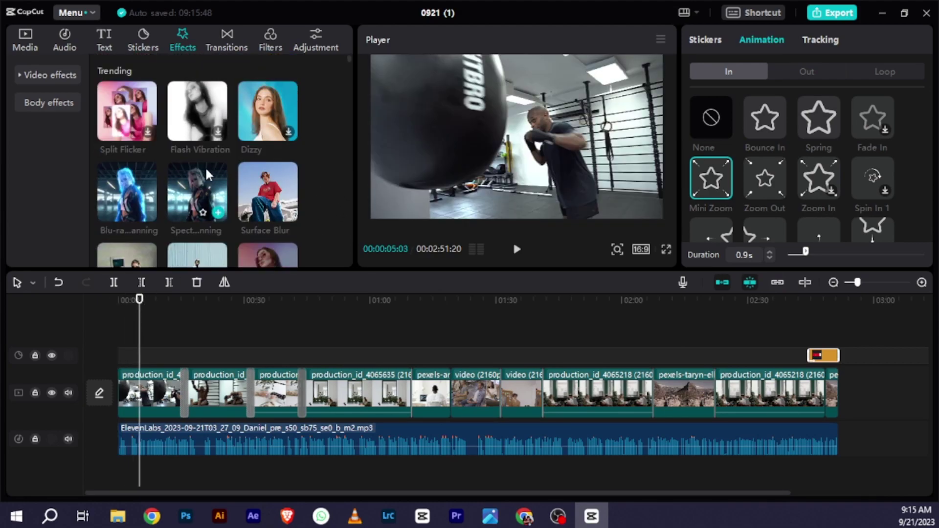
{"action": "scroll", "coordinate": [212, 161], "scroll_direction": "down", "scroll_amount": 5}
{"action": "scroll", "coordinate": [208, 170], "scroll_direction": "down", "scroll_amount": 8}
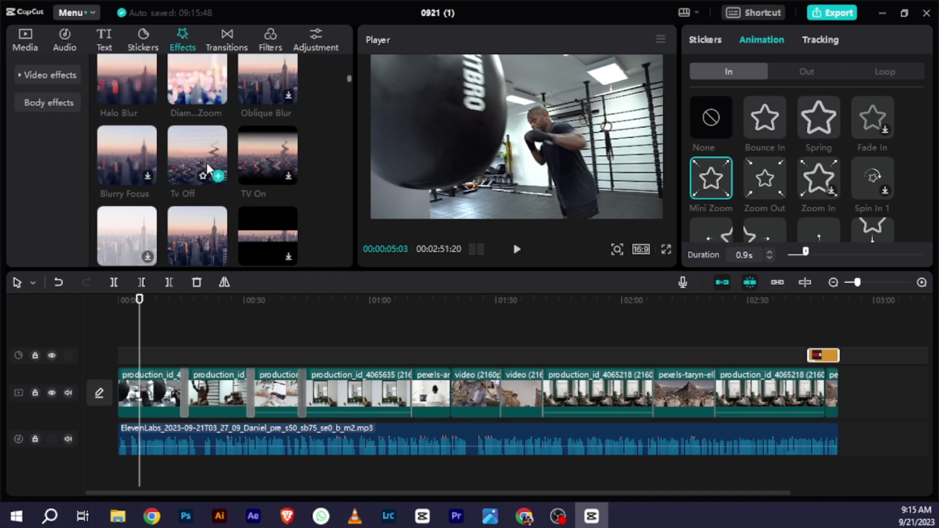
{"action": "scroll", "coordinate": [206, 174], "scroll_direction": "down", "scroll_amount": 2}
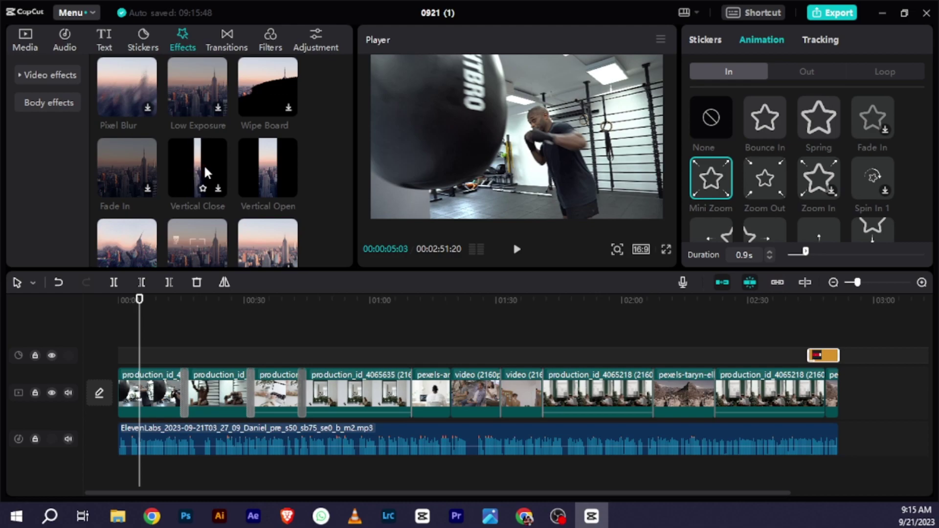
{"action": "left_click_drag", "start_coordinate": [205, 167], "coordinate": [151, 349]}
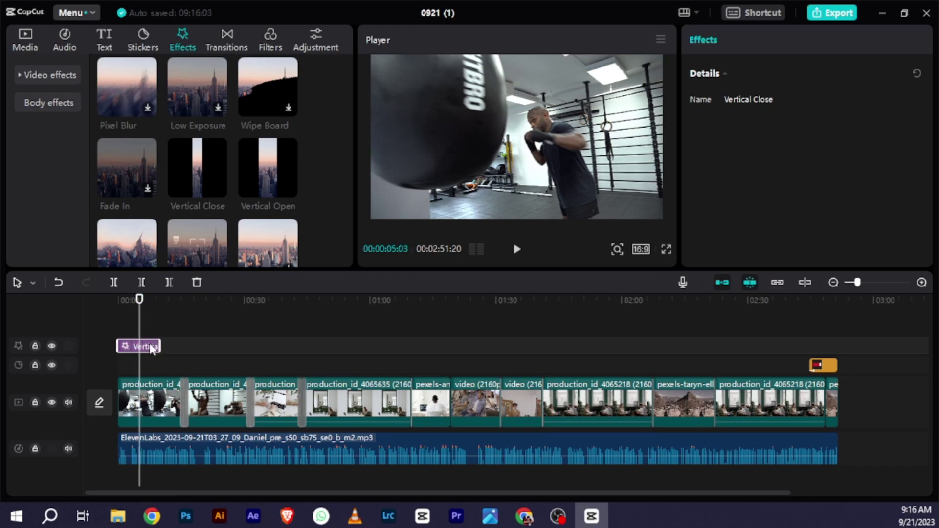
- Preview the Vertical Close effect from the start of the video and delete it
{"action": "left_click_drag", "start_coordinate": [141, 310], "coordinate": [117, 310]}
{"action": "left_click", "coordinate": [515, 250]}
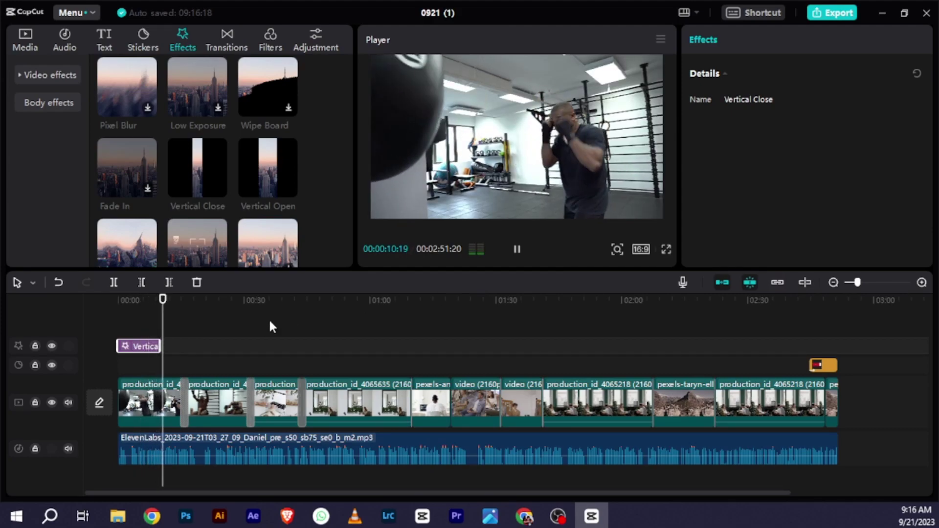
{"action": "left_click_drag", "start_coordinate": [177, 303], "coordinate": [126, 303]}
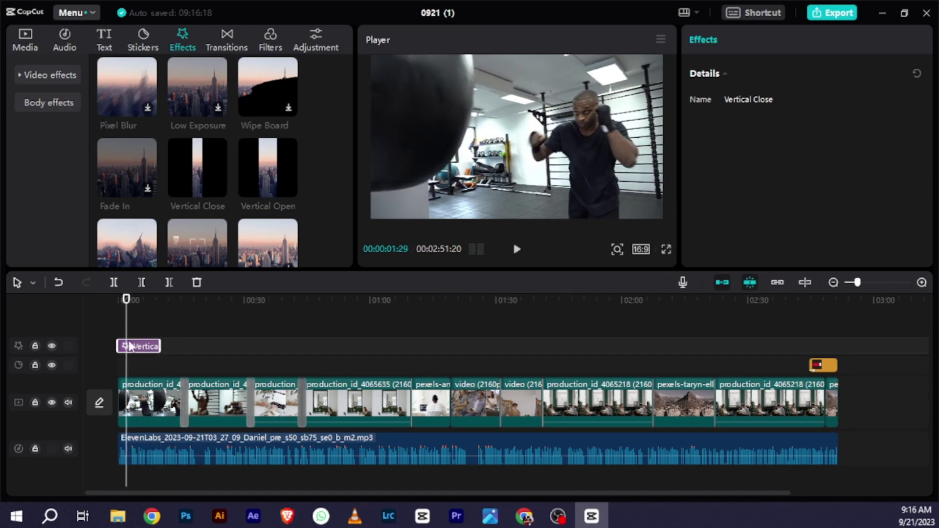
{"action": "key", "text": "Delete"}
- Browse the video effects and add Christmas Spots above the opening boxing clip
{"action": "scroll", "coordinate": [206, 204], "scroll_direction": "up", "scroll_amount": 10}
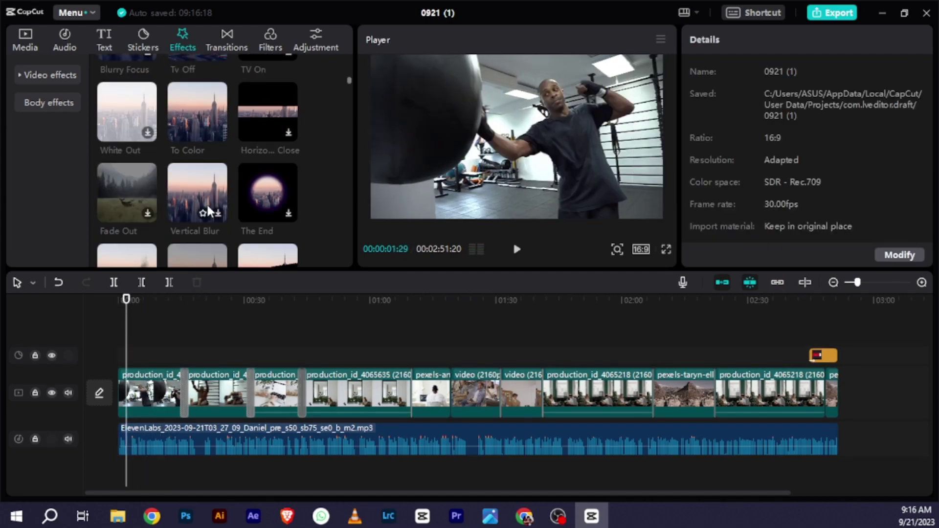
{"action": "scroll", "coordinate": [207, 203], "scroll_direction": "up", "scroll_amount": 5}
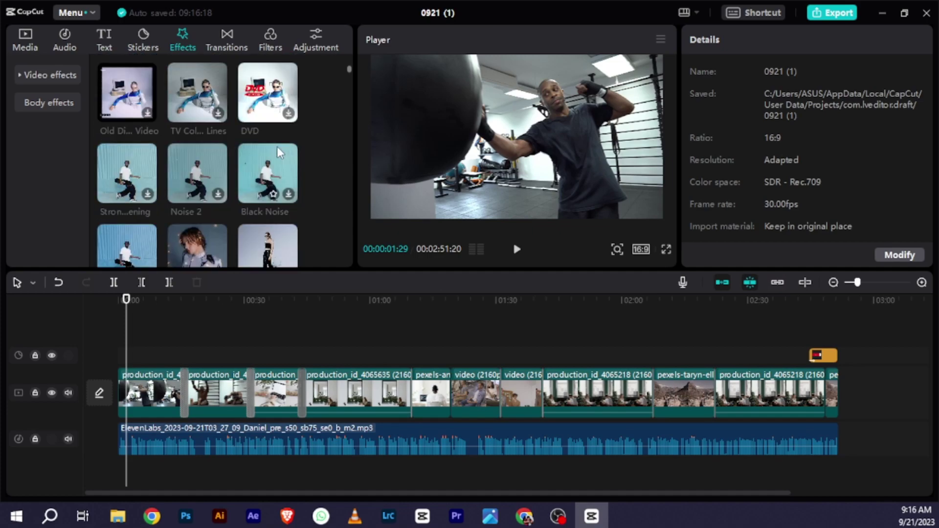
{"action": "left_click_drag", "start_coordinate": [346, 63], "coordinate": [353, 263]}
{"action": "scroll", "coordinate": [149, 225], "scroll_direction": "up", "scroll_amount": 2}
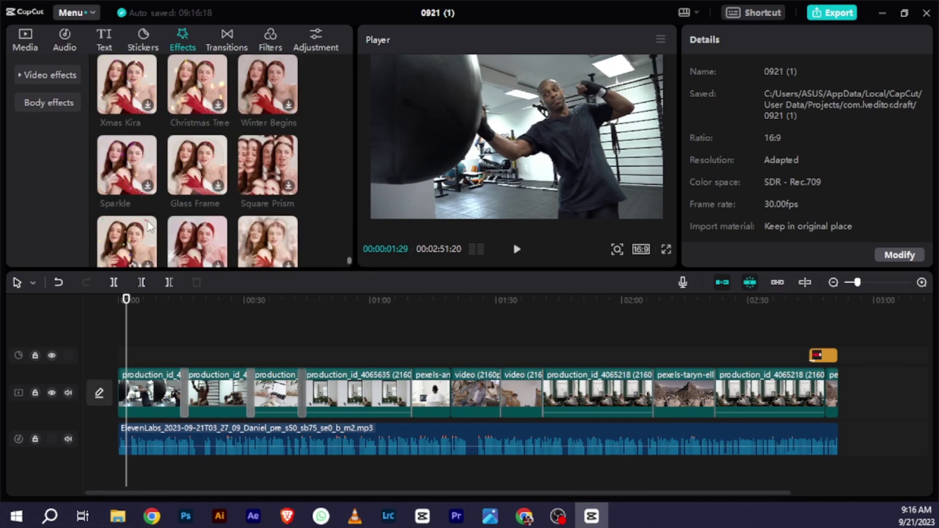
{"action": "scroll", "coordinate": [132, 235], "scroll_direction": "down", "scroll_amount": 2}
{"action": "left_click_drag", "start_coordinate": [136, 181], "coordinate": [161, 347]}
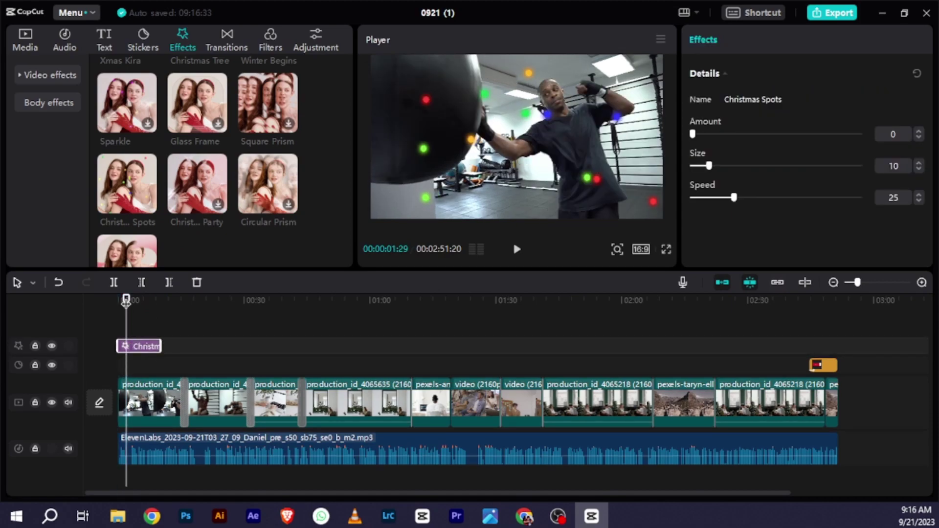
- Play the opening with the Christmas Spots effect and remove that effect from the timeline
{"action": "left_click", "coordinate": [119, 305]}
{"action": "left_click", "coordinate": [516, 250]}
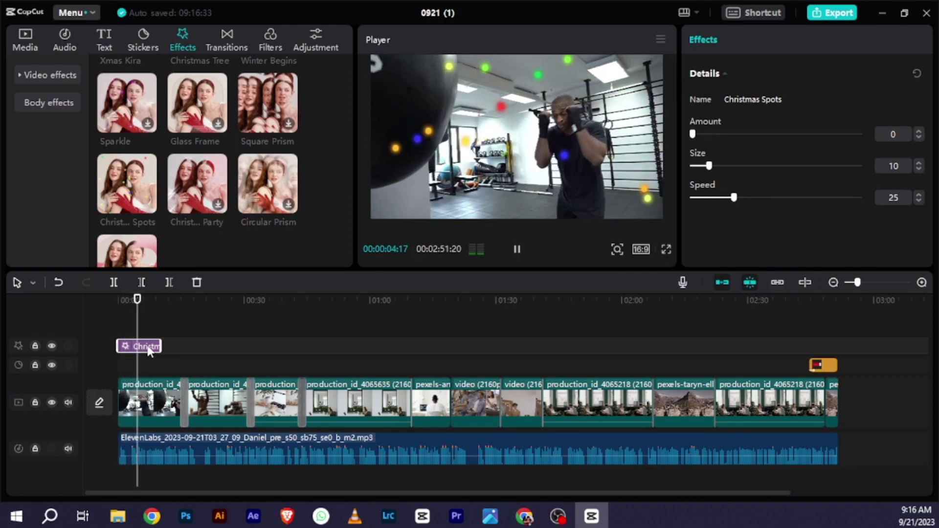
{"action": "key", "text": "Delete"}
- Find the WOW effect among the Cartoon video effects and place it at the very start of the video
{"action": "scroll", "coordinate": [161, 228], "scroll_direction": "down", "scroll_amount": 3}
{"action": "scroll", "coordinate": [160, 230], "scroll_direction": "down", "scroll_amount": 3}
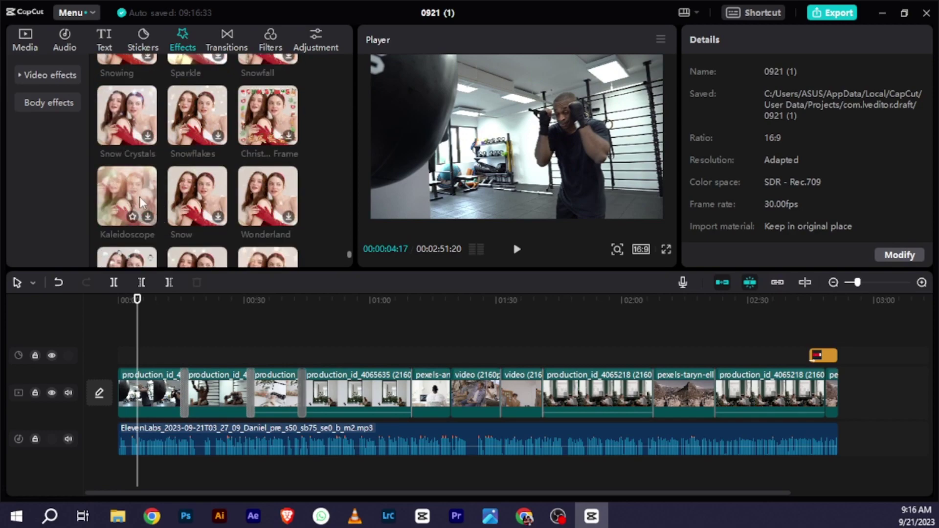
{"action": "scroll", "coordinate": [161, 196], "scroll_direction": "up", "scroll_amount": 10}
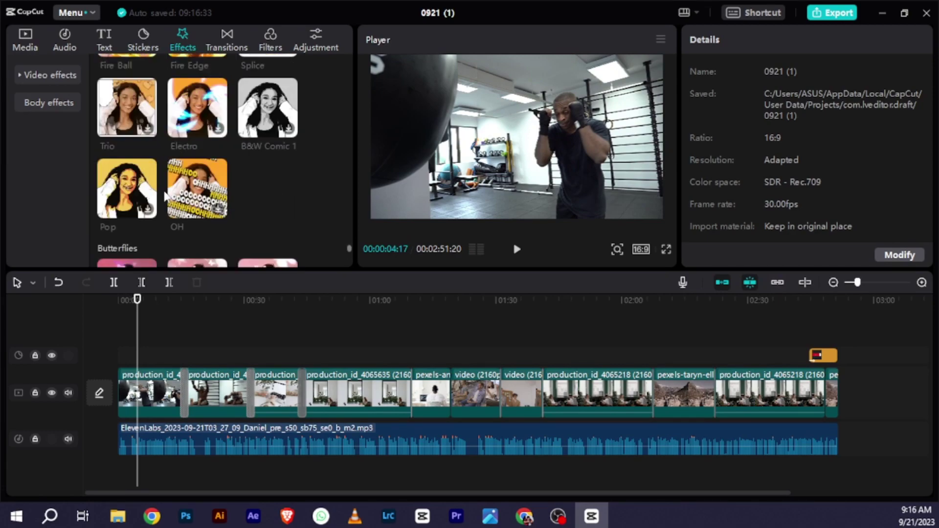
{"action": "scroll", "coordinate": [165, 196], "scroll_direction": "up", "scroll_amount": 3}
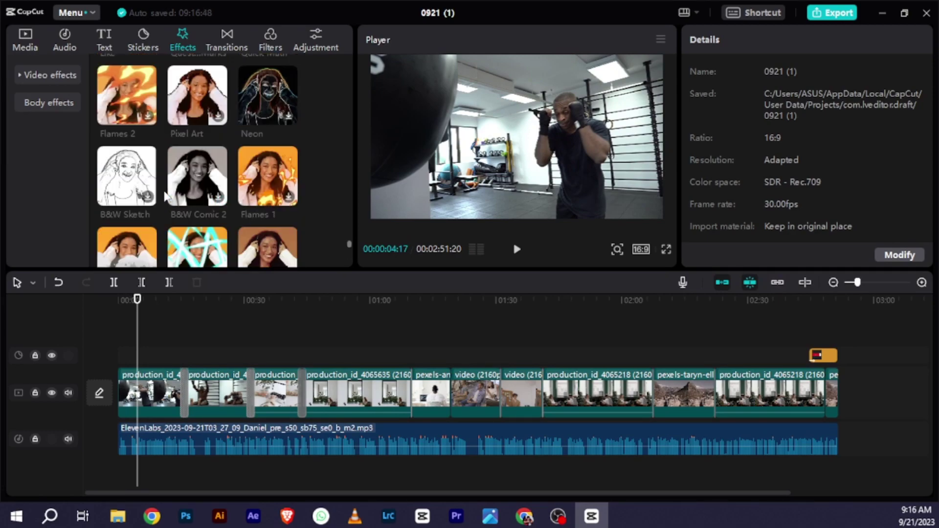
{"action": "scroll", "coordinate": [165, 196], "scroll_direction": "up", "scroll_amount": 5}
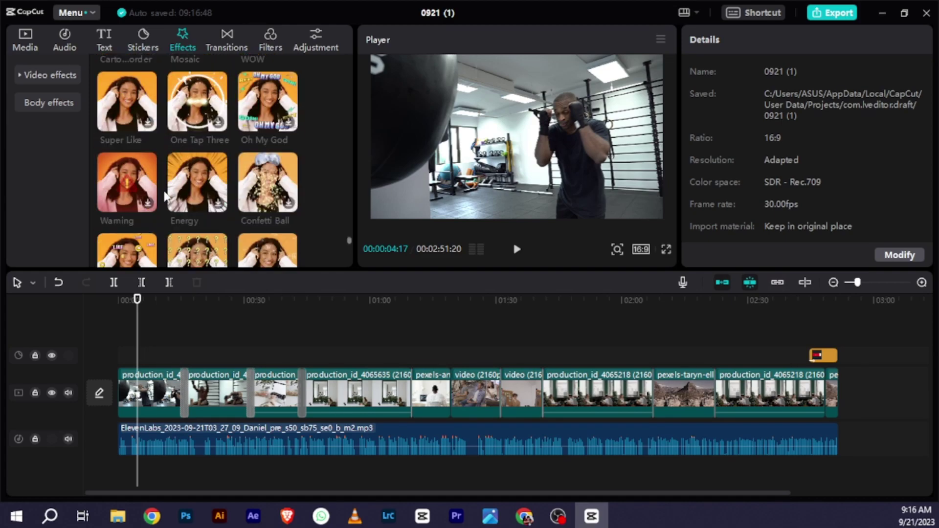
{"action": "scroll", "coordinate": [165, 196], "scroll_direction": "up", "scroll_amount": 4}
{"action": "left_click_drag", "start_coordinate": [268, 201], "coordinate": [118, 347]}
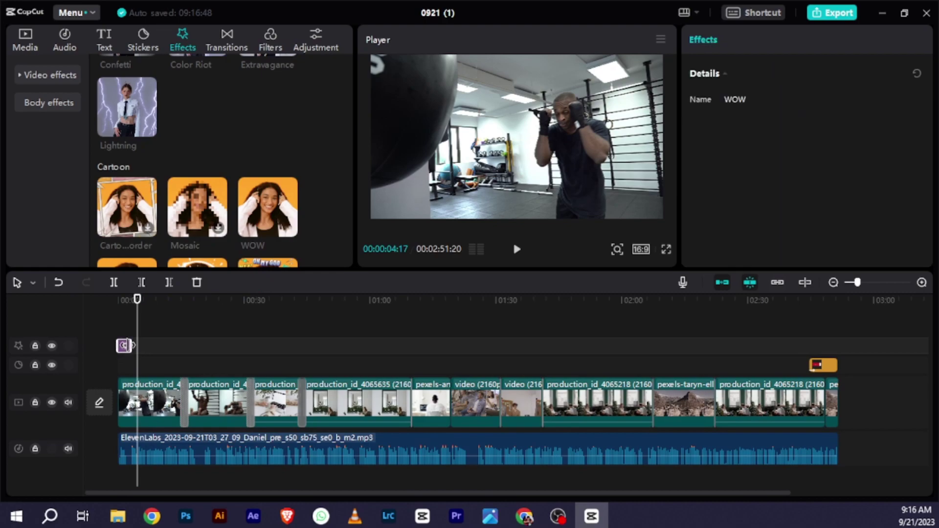
- Preview the WOW effect from the beginning and shorten it to about 5 seconds
{"action": "left_click", "coordinate": [110, 303]}
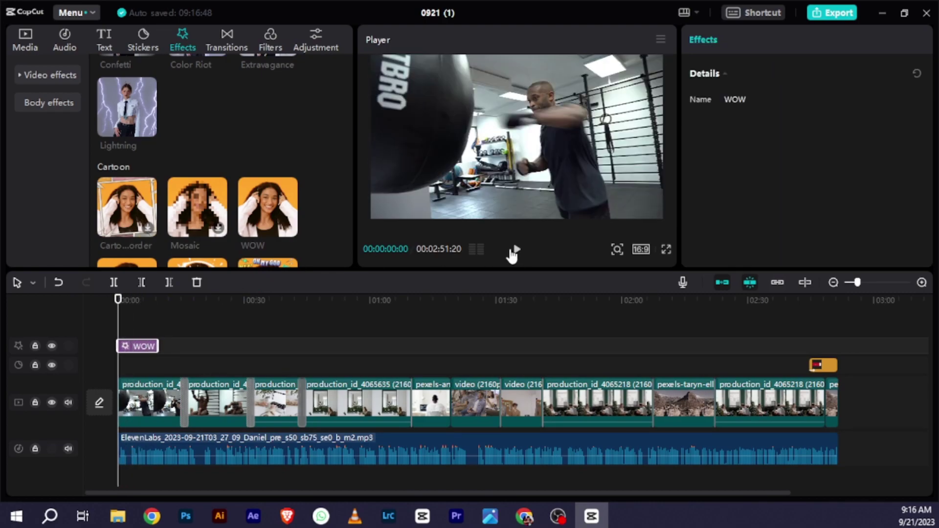
{"action": "left_click", "coordinate": [516, 249]}
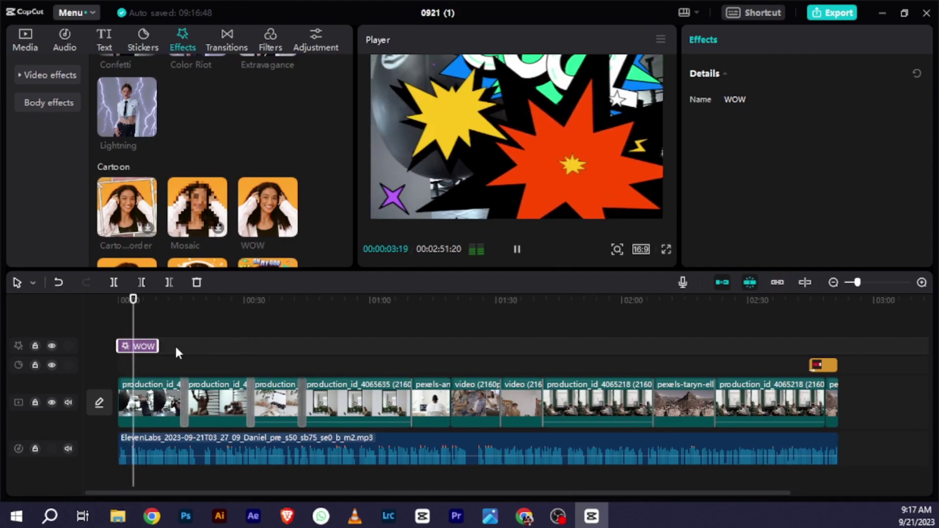
{"action": "left_click_drag", "start_coordinate": [158, 346], "coordinate": [117, 300]}
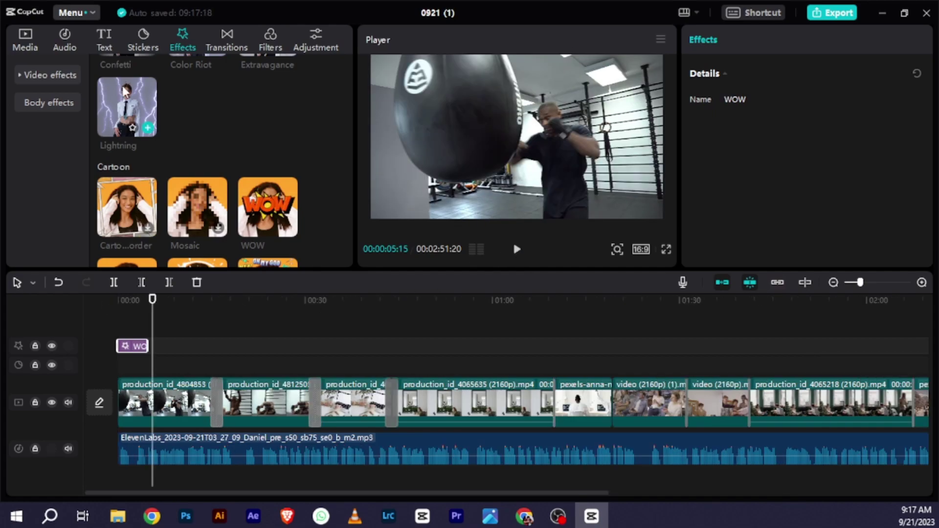
- Try the Lightning effect at the start of the second clip, playing it back and deleting it
{"action": "left_click_drag", "start_coordinate": [127, 106], "coordinate": [218, 344]}
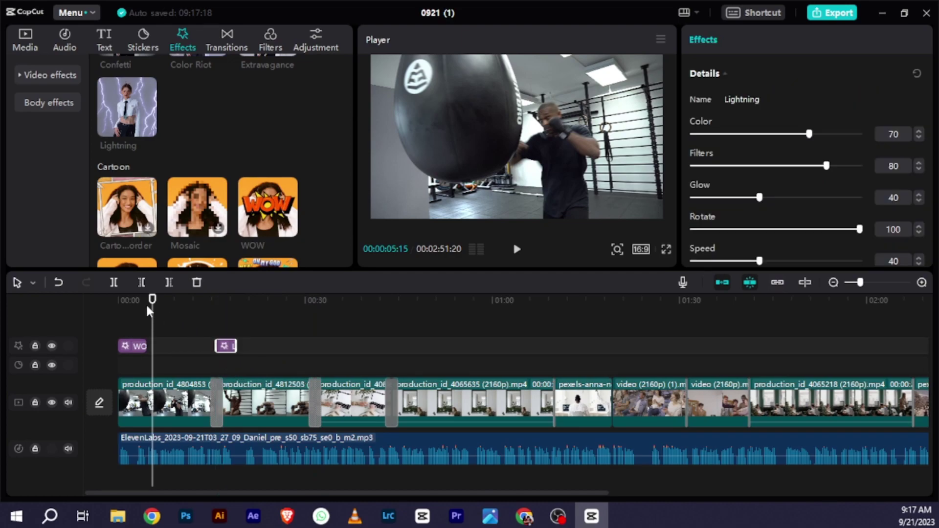
{"action": "left_click", "coordinate": [216, 312]}
{"action": "left_click_drag", "start_coordinate": [216, 312], "coordinate": [210, 312]}
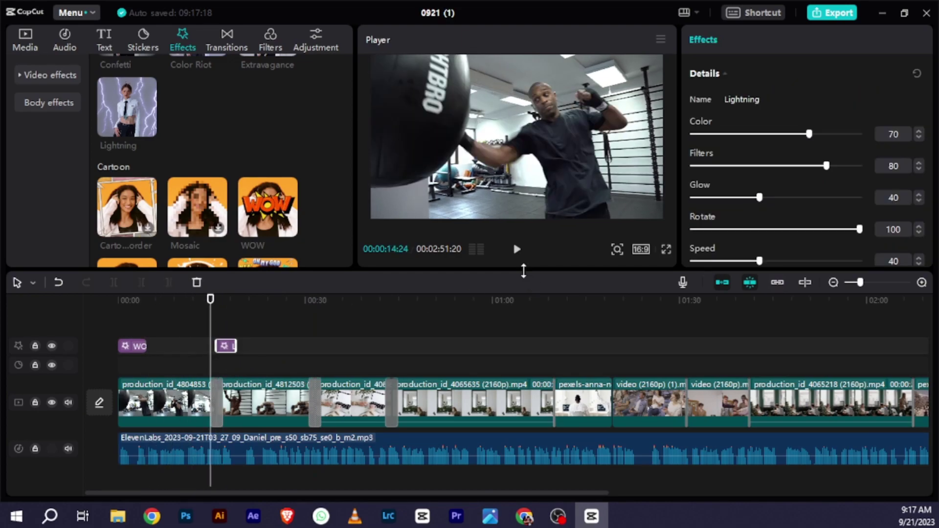
{"action": "left_click", "coordinate": [520, 255]}
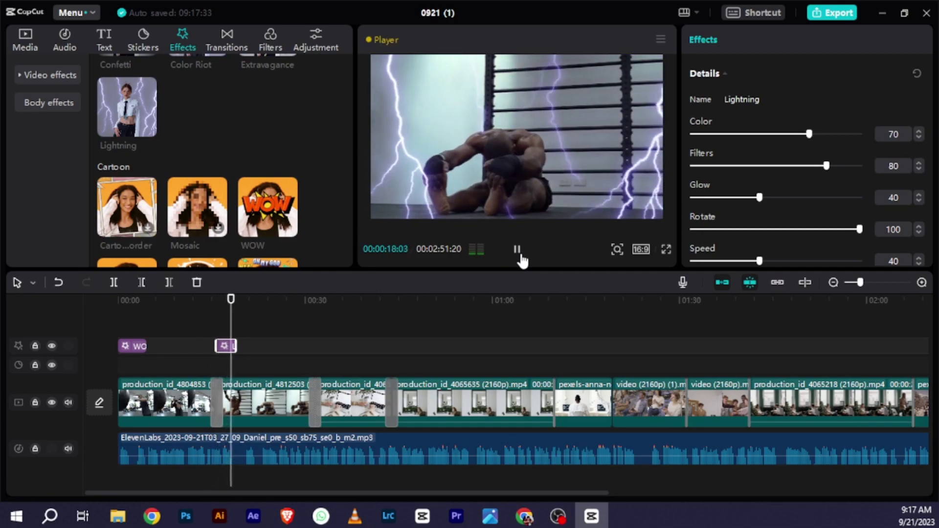
{"action": "left_click", "coordinate": [518, 250]}
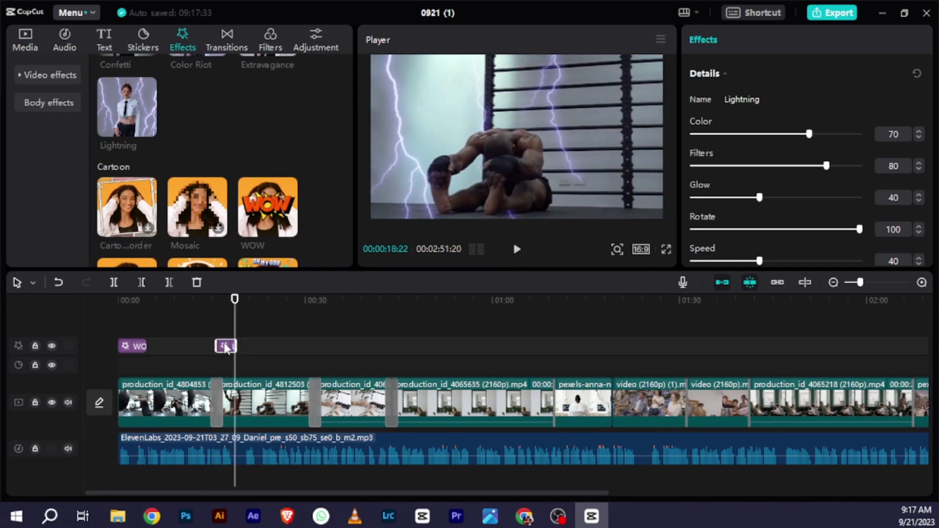
{"action": "key", "text": "Delete"}
- Play the opening from 0:00 to check the shortened WOW effect
{"action": "left_click_drag", "start_coordinate": [234, 300], "coordinate": [37, 344]}
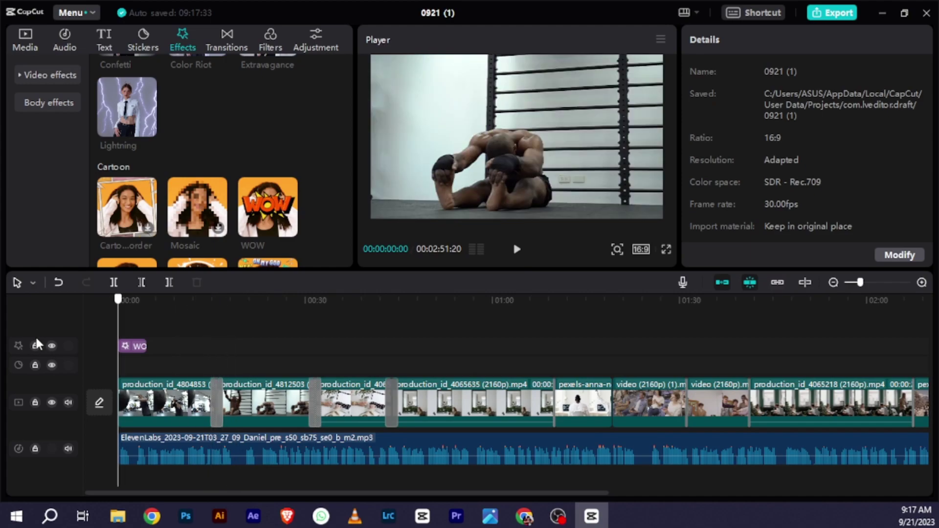
{"action": "left_click", "coordinate": [517, 250]}
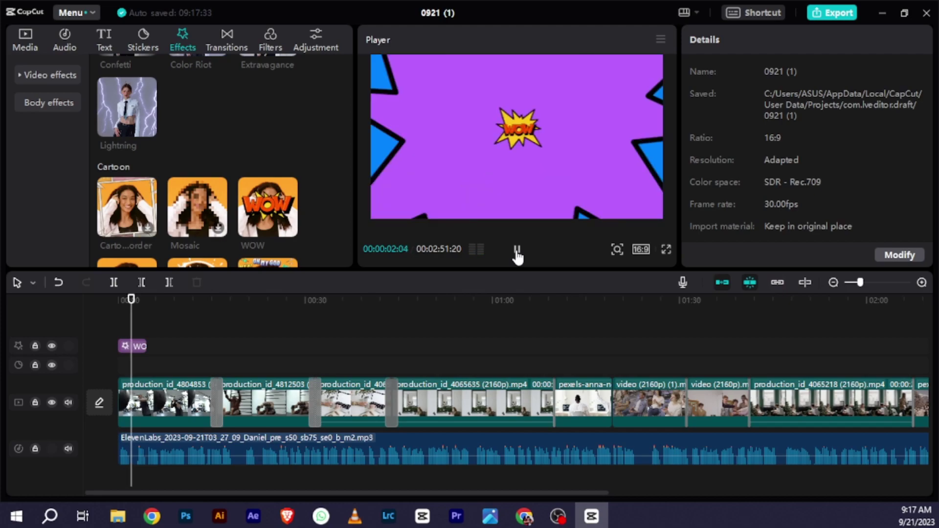
{"action": "left_click", "coordinate": [517, 250]}
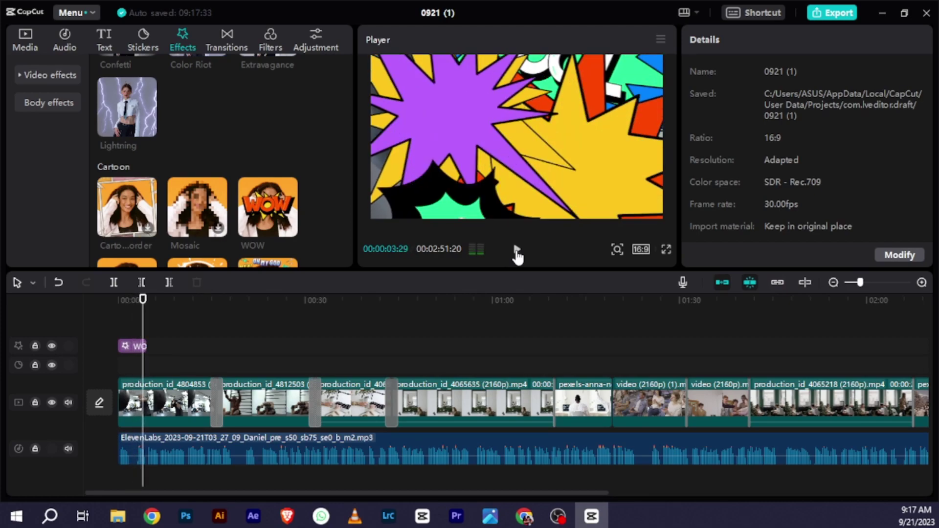
- Look over the available transitions and the Life filters
{"action": "left_click", "coordinate": [223, 44]}
{"action": "scroll", "coordinate": [210, 202], "scroll_direction": "down", "scroll_amount": 5}
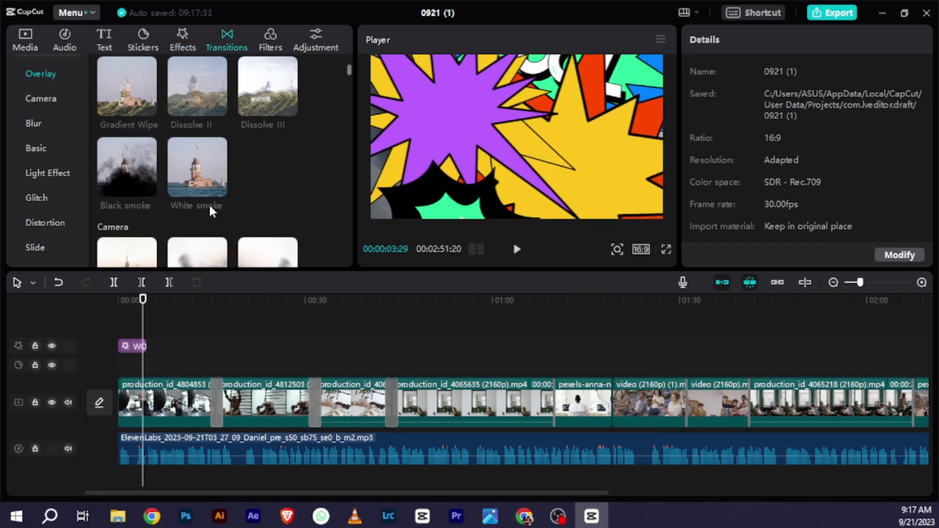
{"action": "scroll", "coordinate": [212, 203], "scroll_direction": "down", "scroll_amount": 4}
{"action": "left_click", "coordinate": [268, 38]}
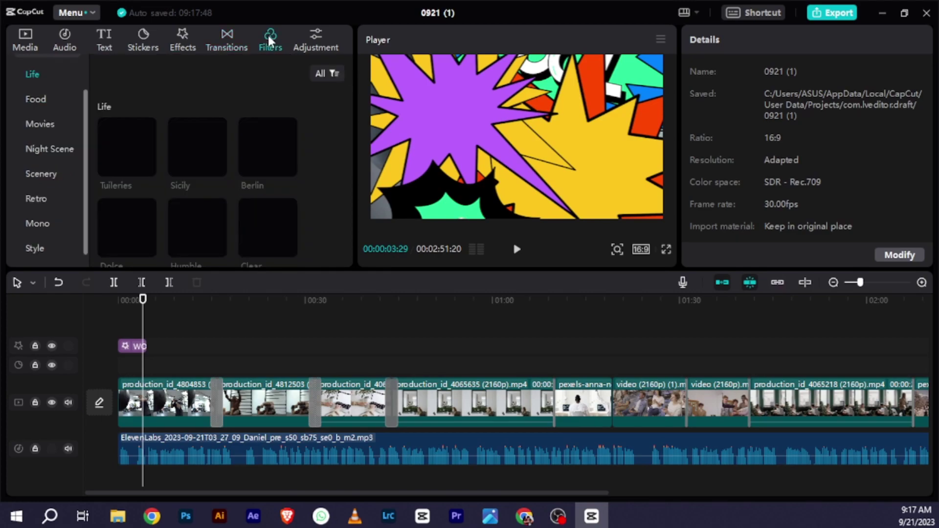
{"action": "scroll", "coordinate": [282, 195], "scroll_direction": "down", "scroll_amount": 5}
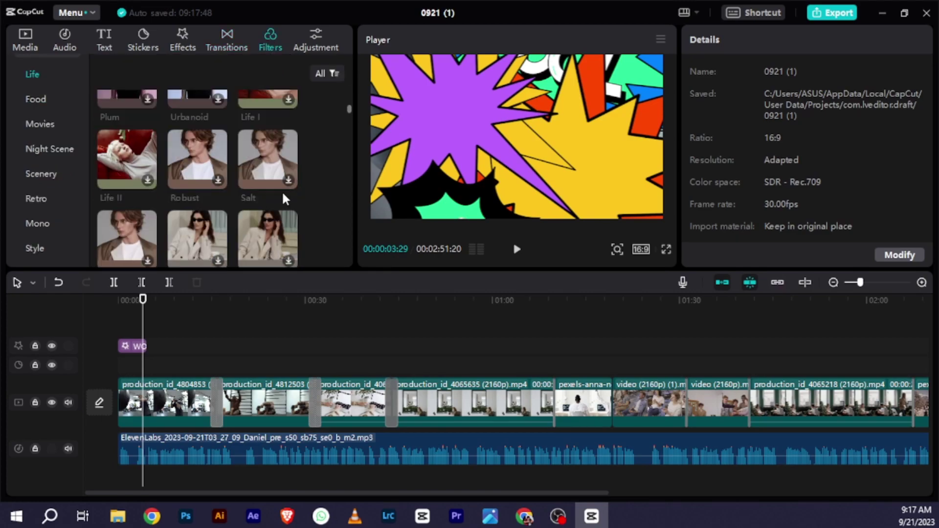
{"action": "scroll", "coordinate": [282, 195], "scroll_direction": "down", "scroll_amount": 3}
- Preview the Tan filter on the opening boxing clip and on the second clip
{"action": "left_click_drag", "start_coordinate": [143, 302], "coordinate": [171, 296]}
{"action": "scroll", "coordinate": [262, 125], "scroll_direction": "down", "scroll_amount": 2}
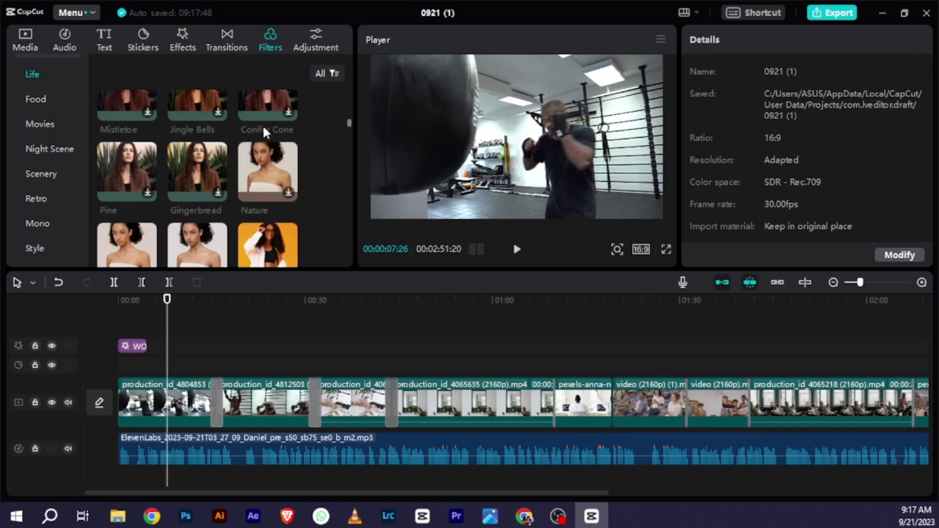
{"action": "left_click", "coordinate": [263, 201]}
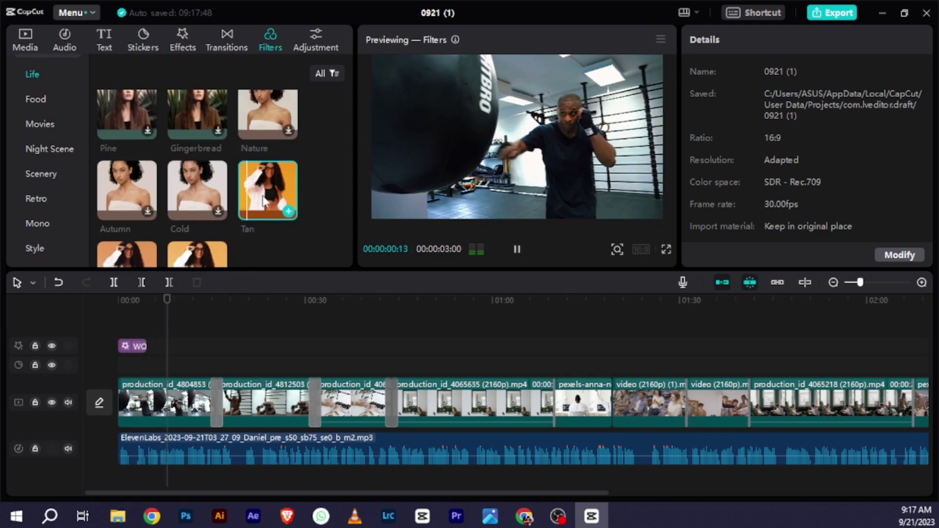
{"action": "left_click_drag", "start_coordinate": [169, 300], "coordinate": [256, 310]}
{"action": "mouse_move", "coordinate": [268, 194]}
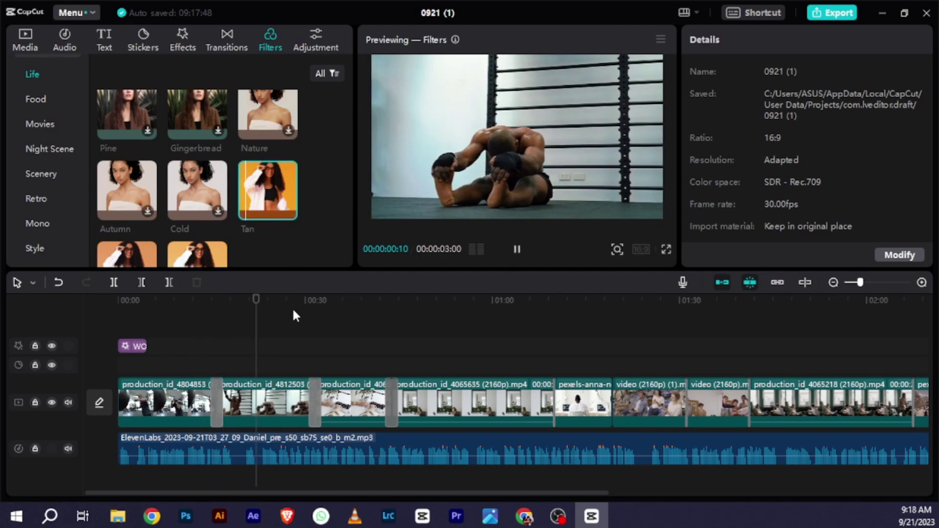
- Add the Tan filter from the start of the video and stretch it to about 1:23 on the timeline
{"action": "left_click_drag", "start_coordinate": [256, 302], "coordinate": [362, 300]}
{"action": "left_click_drag", "start_coordinate": [274, 195], "coordinate": [238, 223]}
{"action": "left_click_drag", "start_coordinate": [252, 183], "coordinate": [637, 384]}
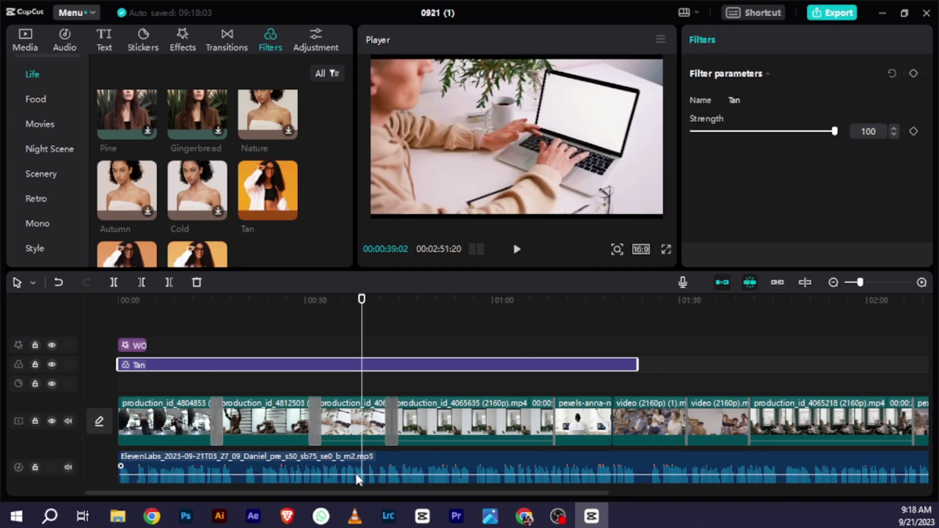
- Extend the Tan filter to the end of the last clip so that it covers the whole video
{"action": "left_click_drag", "start_coordinate": [601, 493], "coordinate": [773, 493]}
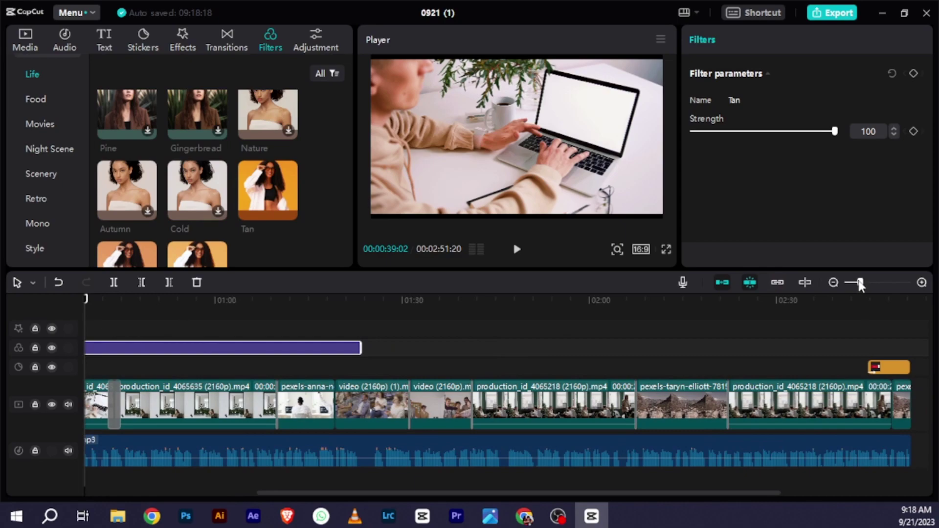
{"action": "left_click_drag", "start_coordinate": [860, 283], "coordinate": [856, 283]}
{"action": "left_click_drag", "start_coordinate": [383, 347], "coordinate": [704, 350]}
{"action": "scroll", "coordinate": [351, 492], "scroll_direction": "down", "scroll_amount": 1}
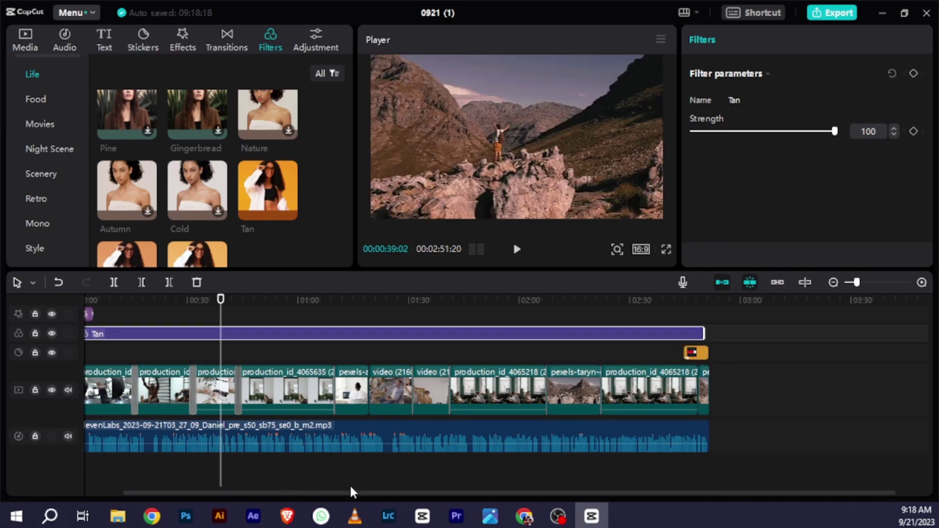
- Play the opening boxing clip from the start of the video to review the Tan filter
{"action": "left_click_drag", "start_coordinate": [354, 493], "coordinate": [201, 496]}
{"action": "left_click_drag", "start_coordinate": [261, 301], "coordinate": [119, 299]}
{"action": "left_click", "coordinate": [517, 250]}
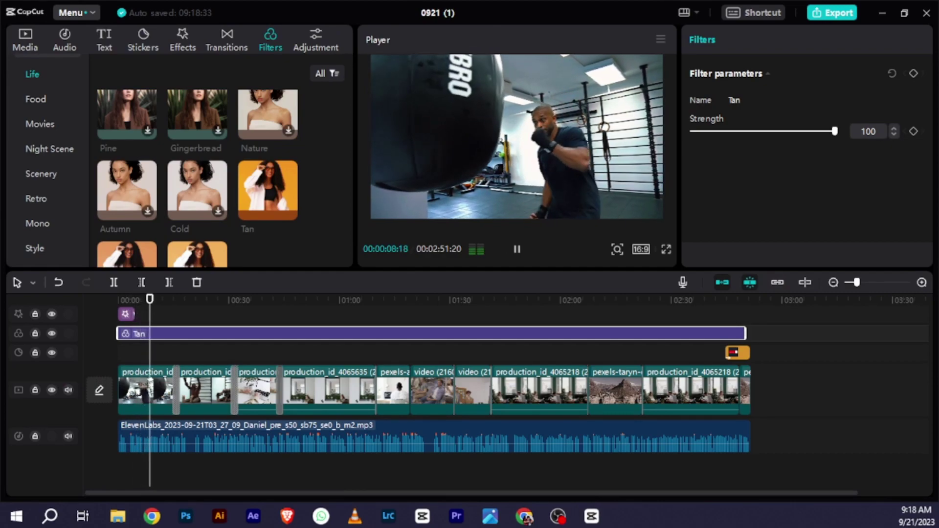
{"action": "left_click", "coordinate": [517, 249]}
- Generate English auto captions from the voice-over speech
{"action": "left_click", "coordinate": [104, 40]}
{"action": "left_click", "coordinate": [61, 155]}
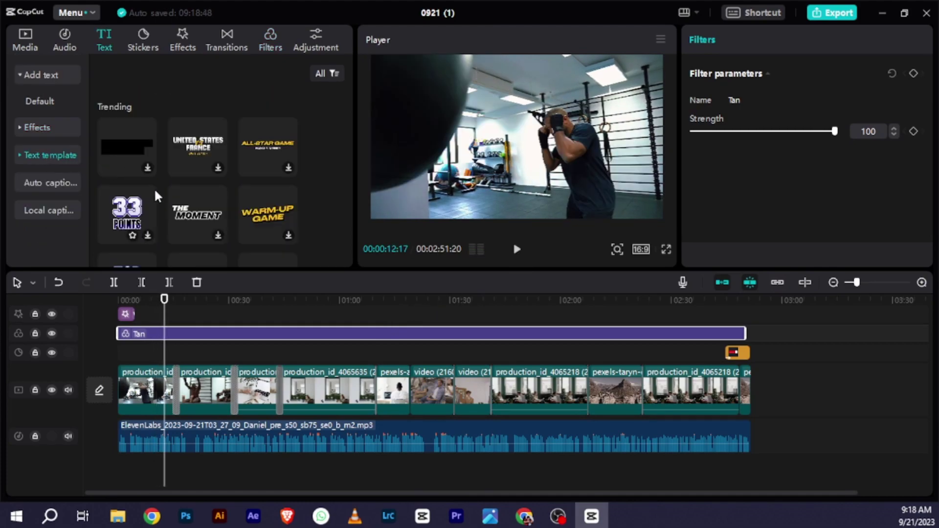
{"action": "scroll", "coordinate": [156, 191], "scroll_direction": "down", "scroll_amount": 7}
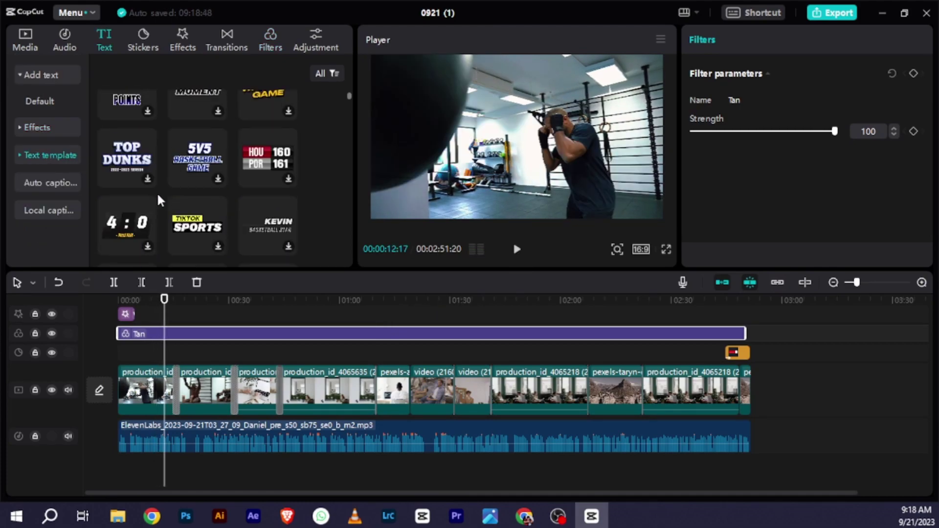
{"action": "left_click", "coordinate": [46, 209]}
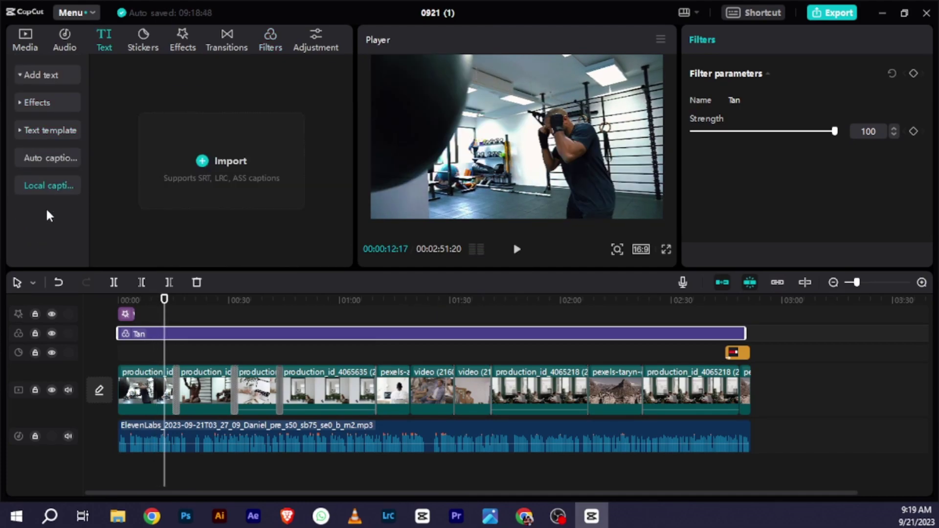
{"action": "left_click", "coordinate": [49, 156]}
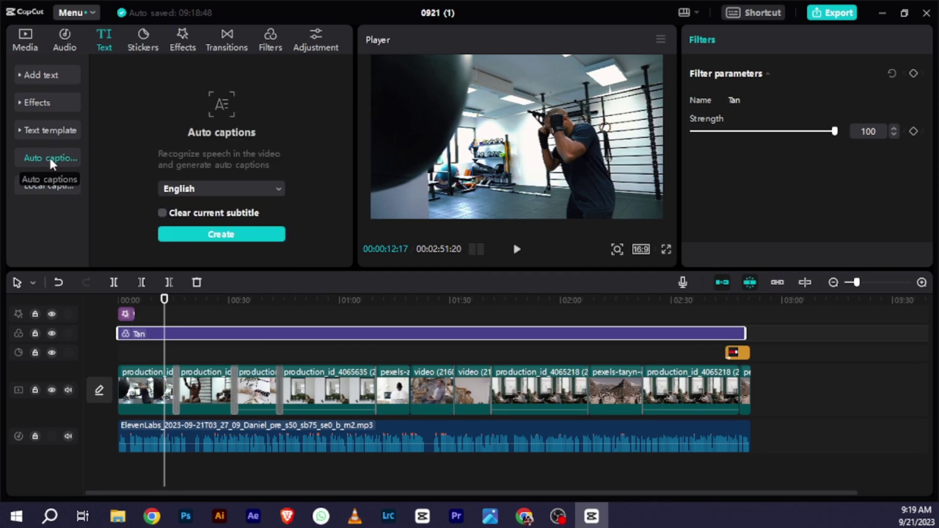
{"action": "left_click", "coordinate": [237, 189]}
{"action": "left_click", "coordinate": [192, 251]}
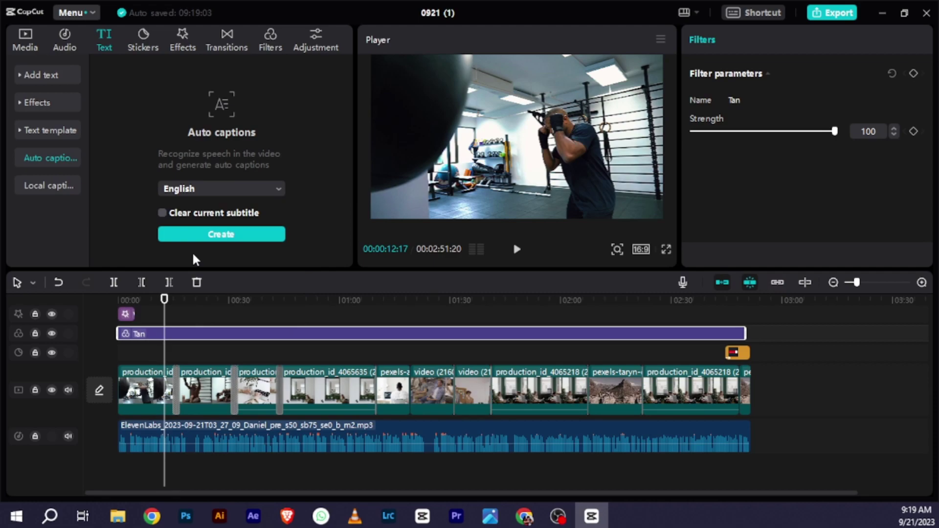
{"action": "left_click", "coordinate": [245, 234]}
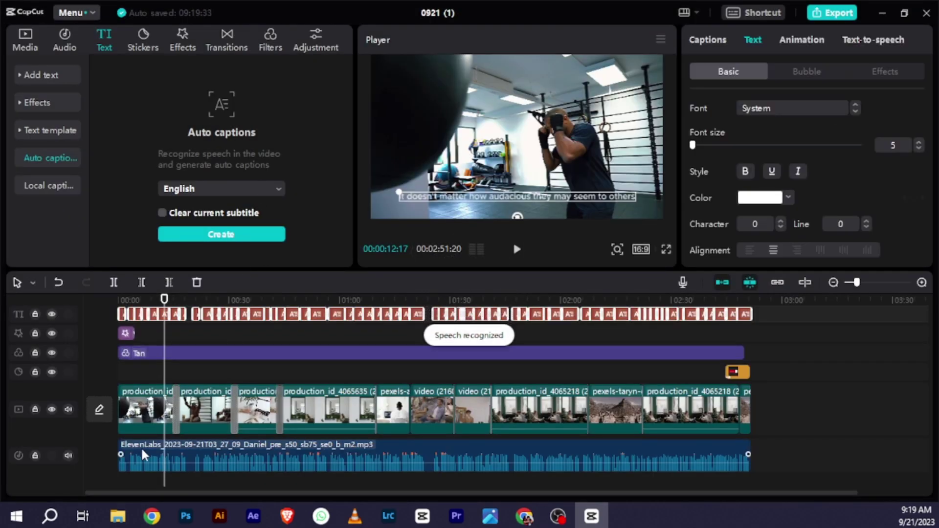
- Play the video from the beginning to about 7 seconds to check the generated captions
{"action": "left_click_drag", "start_coordinate": [164, 300], "coordinate": [95, 292]}
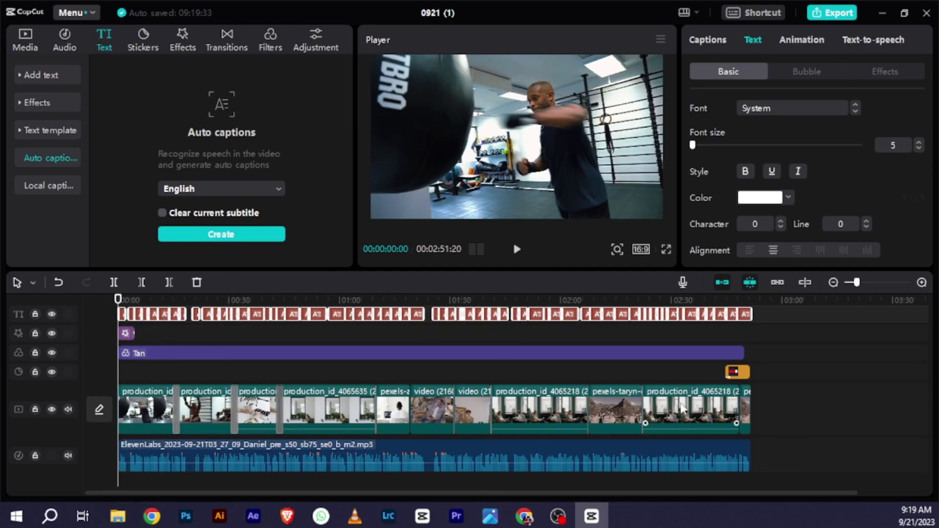
{"action": "scroll", "coordinate": [779, 333], "scroll_direction": "up", "scroll_amount": 2}
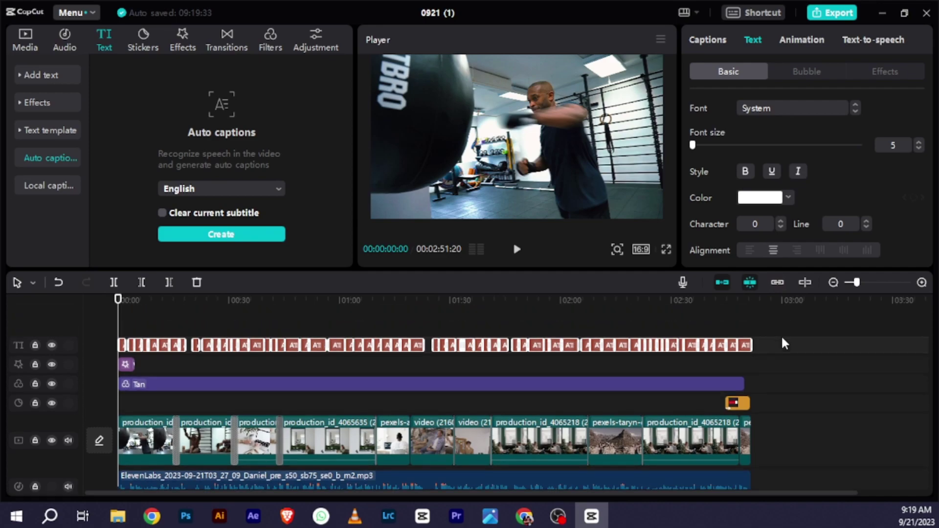
{"action": "mouse_move", "coordinate": [122, 309]}
{"action": "left_mouse_down"}
{"action": "mouse_move", "coordinate": [148, 303]}
{"action": "mouse_move", "coordinate": [119, 303]}
{"action": "left_mouse_up"}
{"action": "left_click", "coordinate": [518, 251]}
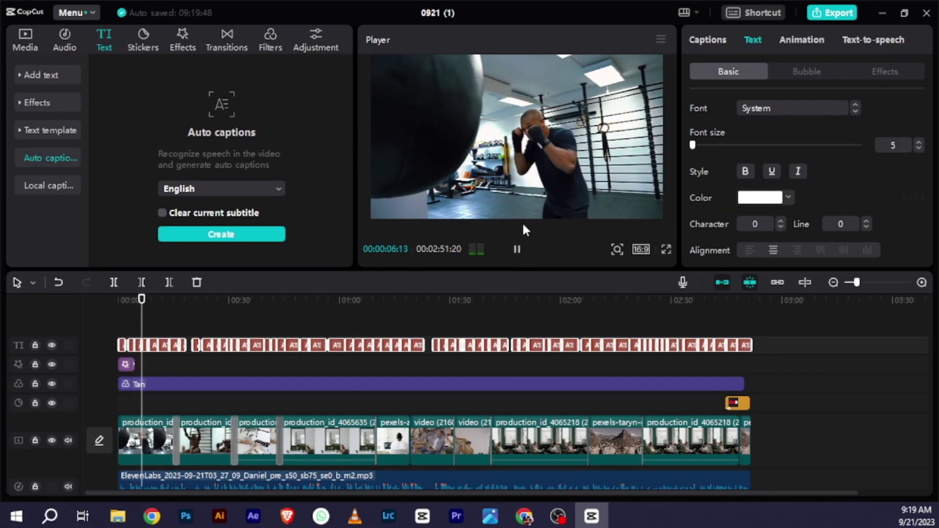
{"action": "left_click", "coordinate": [516, 249]}
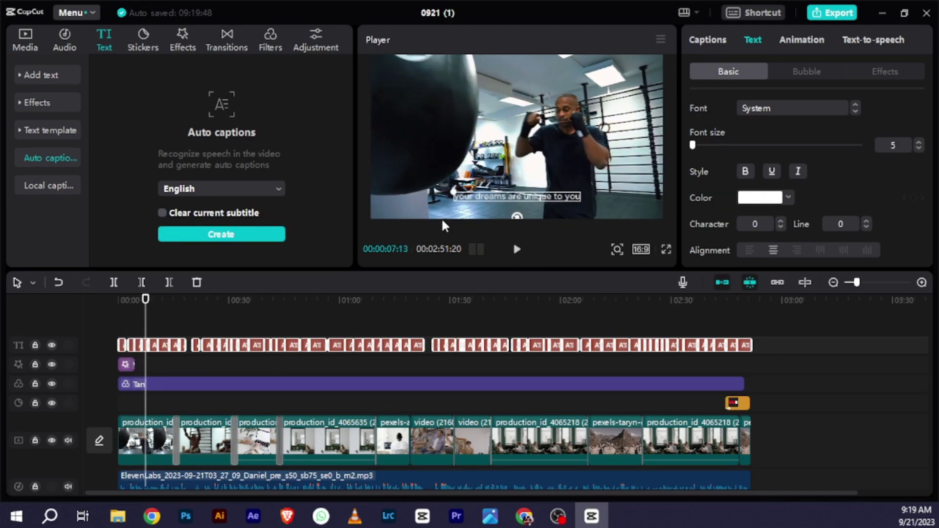
- Select the caption "your dreams are unique to you" and set the font of all captions to GARALAMA-Regular
{"action": "left_click", "coordinate": [485, 195]}
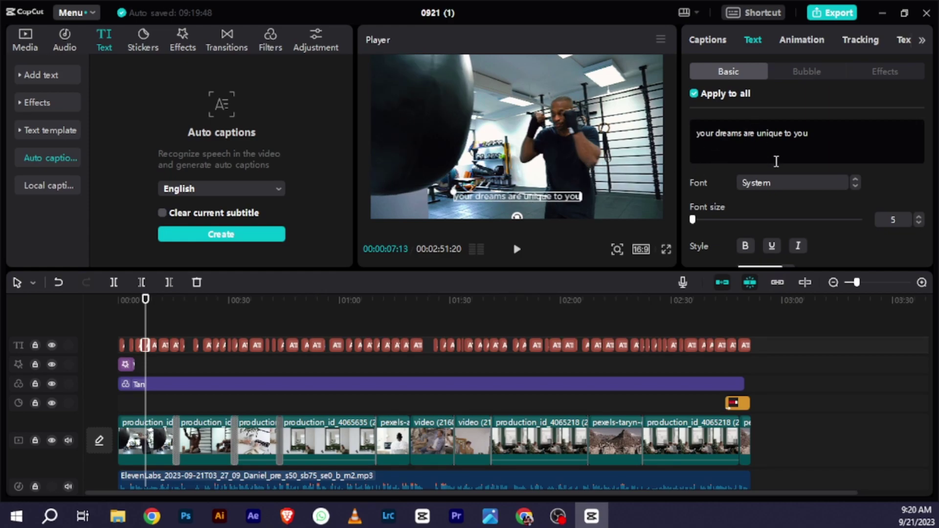
{"action": "scroll", "coordinate": [775, 161], "scroll_direction": "down", "scroll_amount": 2}
{"action": "scroll", "coordinate": [793, 171], "scroll_direction": "up", "scroll_amount": 2}
{"action": "left_click", "coordinate": [800, 184]}
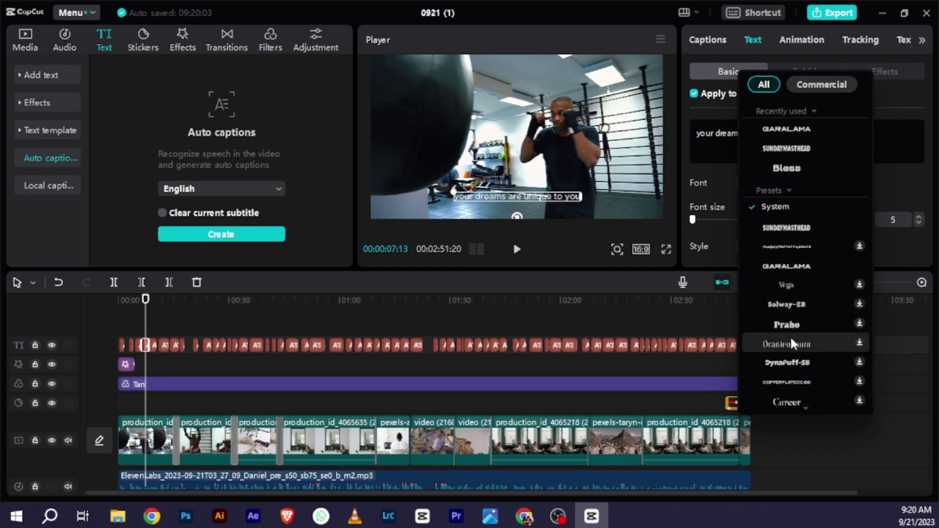
{"action": "left_click", "coordinate": [778, 267]}
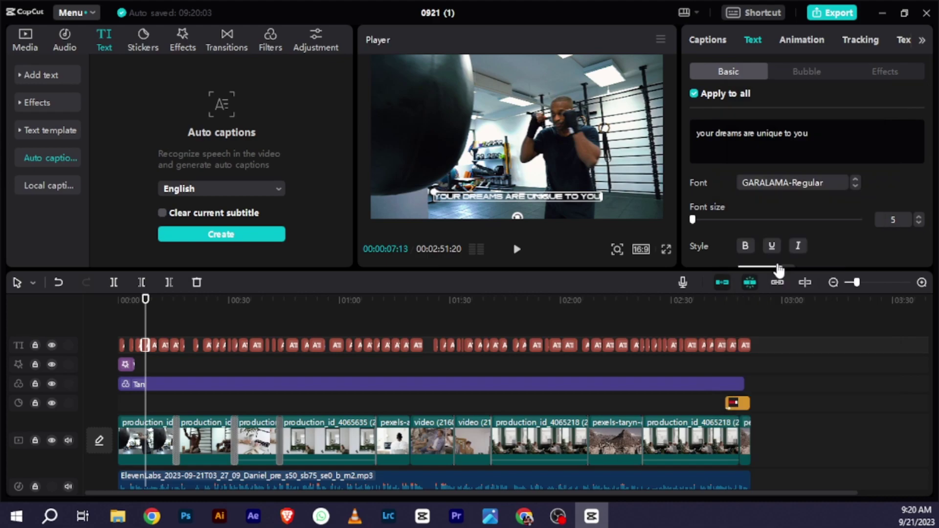
- Move the captions slightly lower in the frame and play the following seconds to check them
{"action": "mouse_move", "coordinate": [697, 219]}
{"action": "left_mouse_down"}
{"action": "mouse_move", "coordinate": [706, 219]}
{"action": "mouse_move", "coordinate": [693, 221]}
{"action": "left_mouse_up"}
{"action": "left_click_drag", "start_coordinate": [502, 198], "coordinate": [503, 205]}
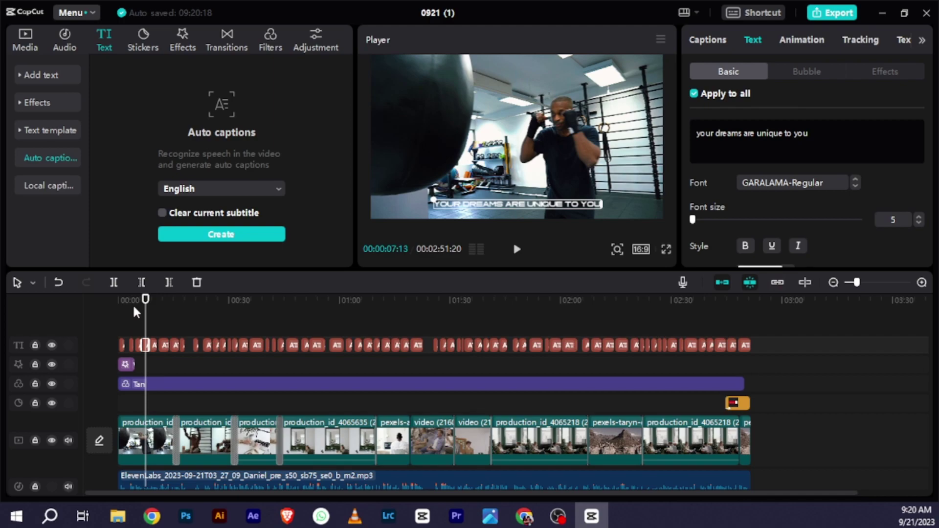
{"action": "left_click", "coordinate": [517, 249]}
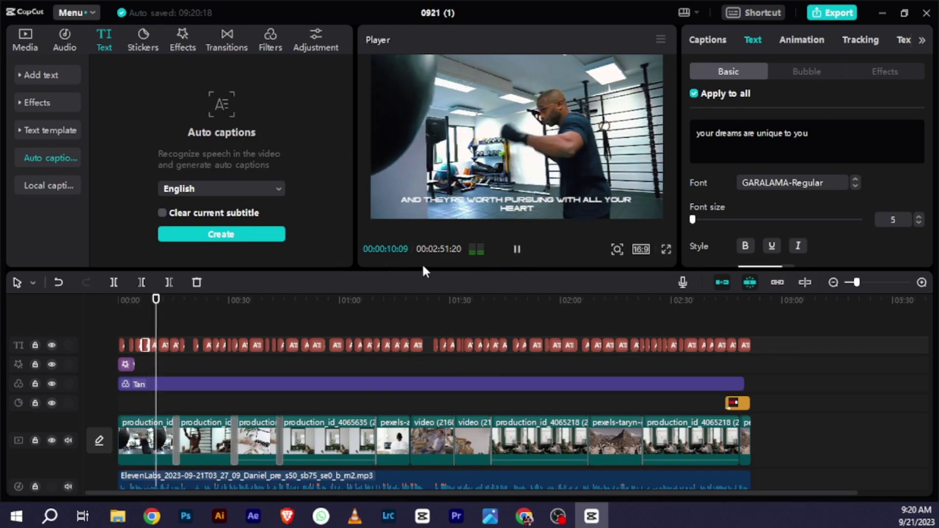
{"action": "left_click", "coordinate": [517, 249]}
- Try the underline, italic and bold styles on the captions
{"action": "scroll", "coordinate": [773, 210], "scroll_direction": "down", "scroll_amount": 2}
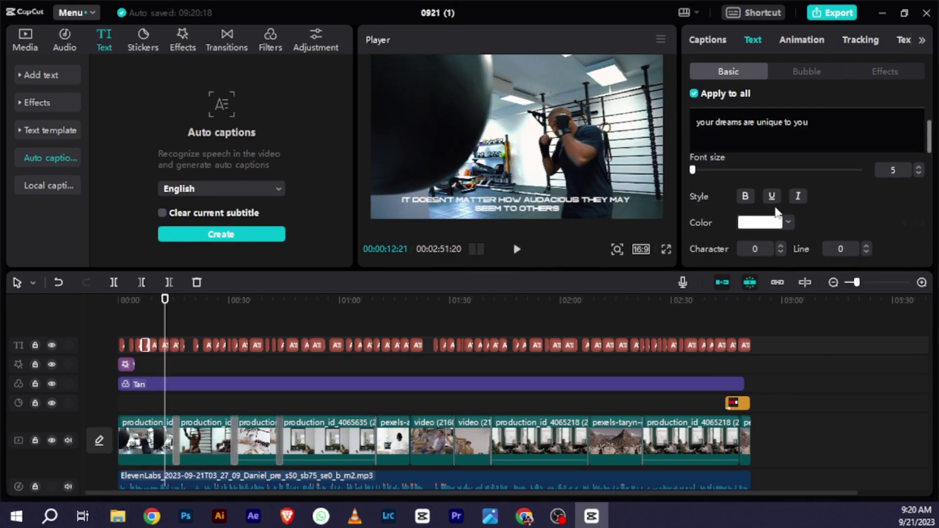
{"action": "left_click", "coordinate": [772, 201]}
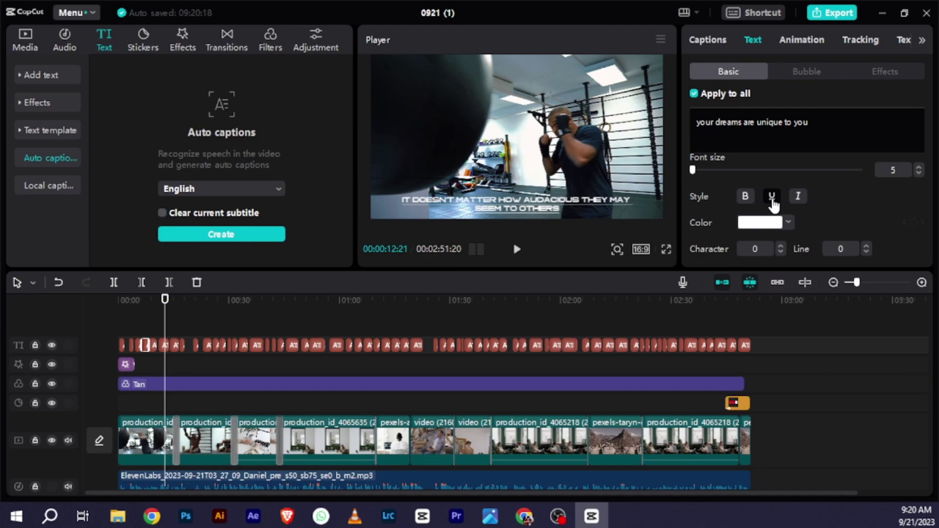
{"action": "left_click", "coordinate": [772, 200]}
{"action": "left_click", "coordinate": [798, 200]}
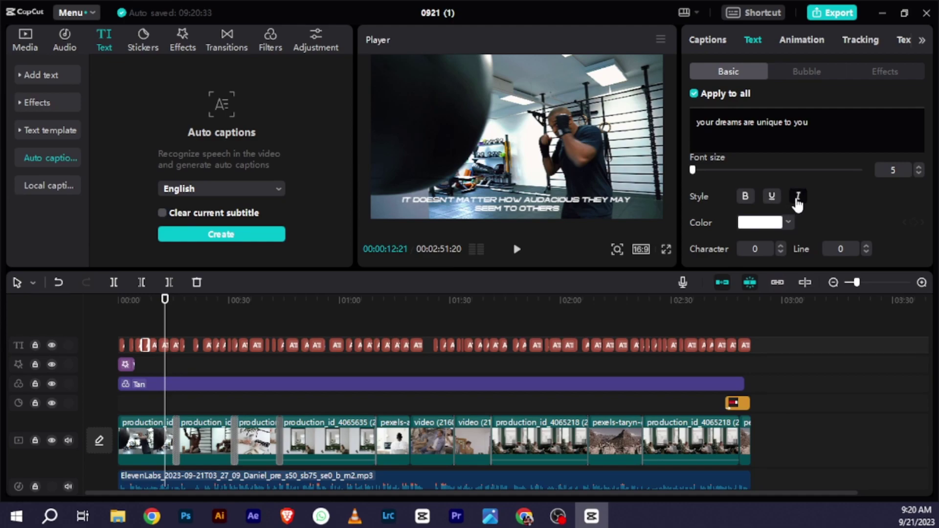
{"action": "left_click", "coordinate": [745, 198]}
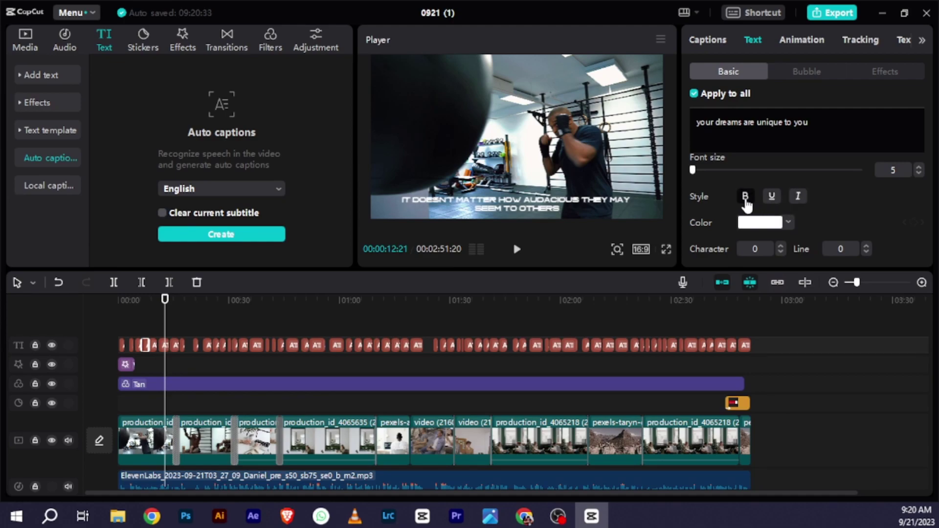
- Try red, yellow-green, green and teal text colors on the captions and set them back to white
{"action": "left_click", "coordinate": [775, 222]}
{"action": "left_click", "coordinate": [794, 270]}
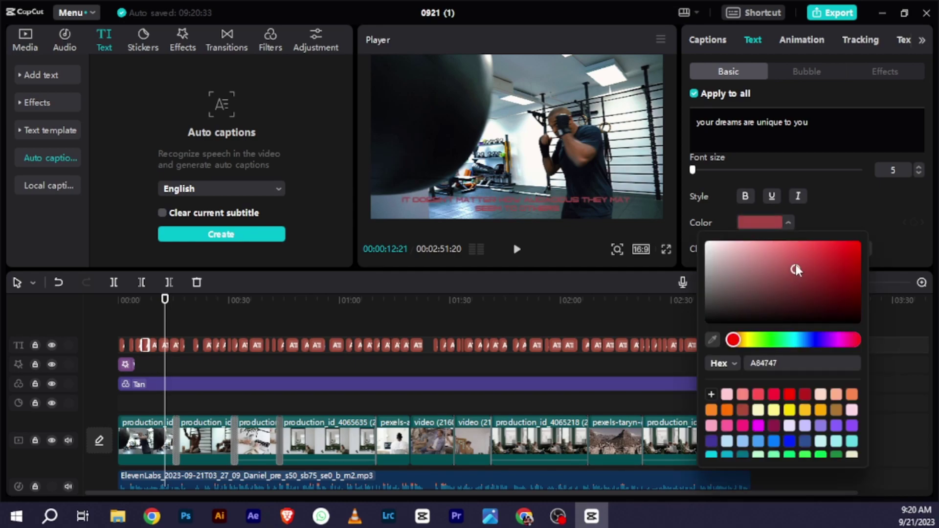
{"action": "left_click", "coordinate": [799, 257]}
{"action": "left_click", "coordinate": [759, 339]}
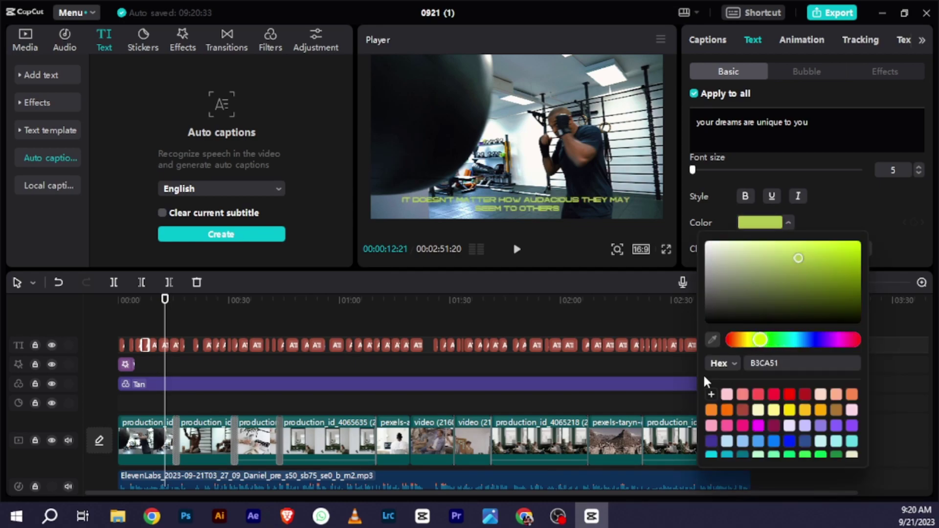
{"action": "scroll", "coordinate": [792, 424], "scroll_direction": "down", "scroll_amount": 3}
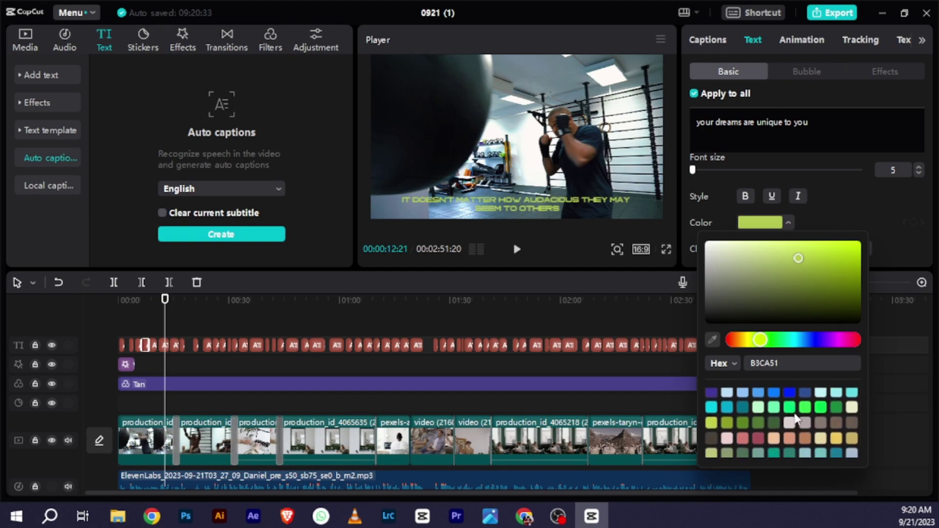
{"action": "left_click", "coordinate": [835, 410]}
{"action": "left_click", "coordinate": [835, 409]}
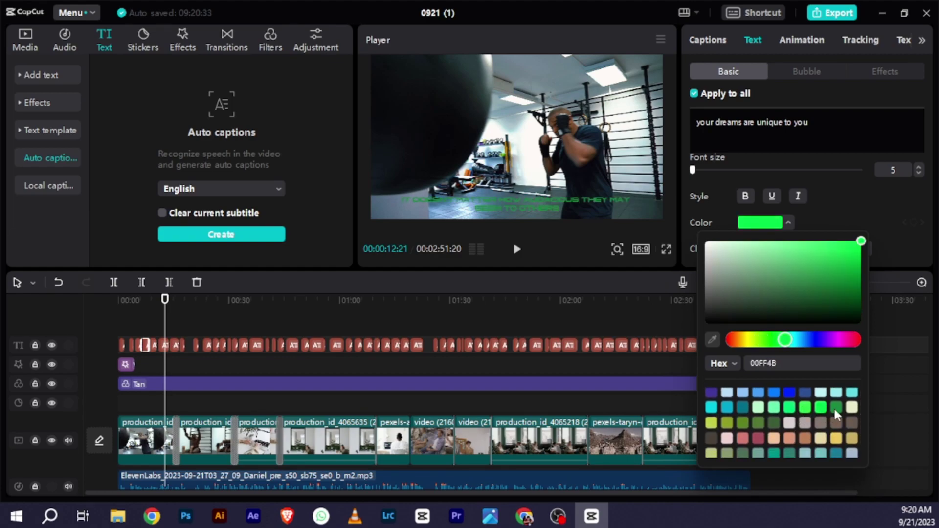
{"action": "left_click", "coordinate": [727, 408]}
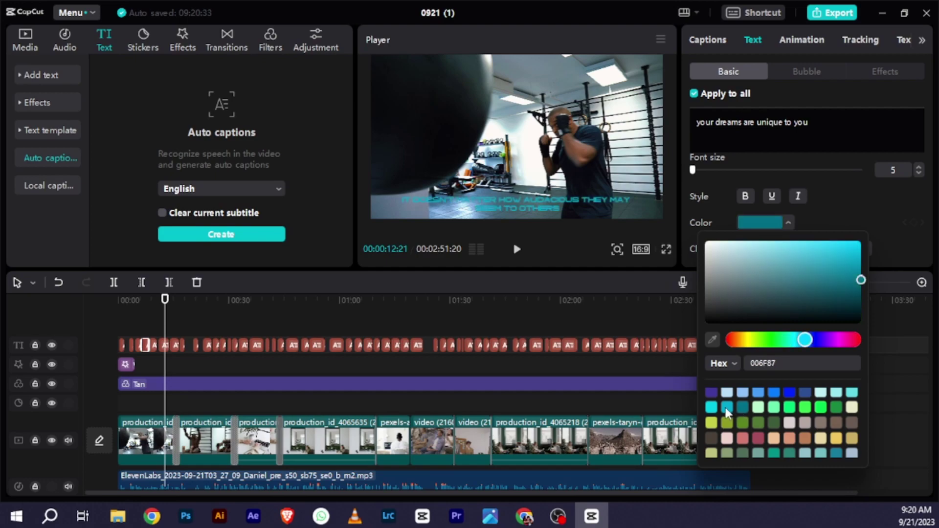
{"action": "scroll", "coordinate": [723, 425], "scroll_direction": "down", "scroll_amount": 1}
{"action": "left_click", "coordinate": [774, 433]}
{"action": "left_click", "coordinate": [767, 294]}
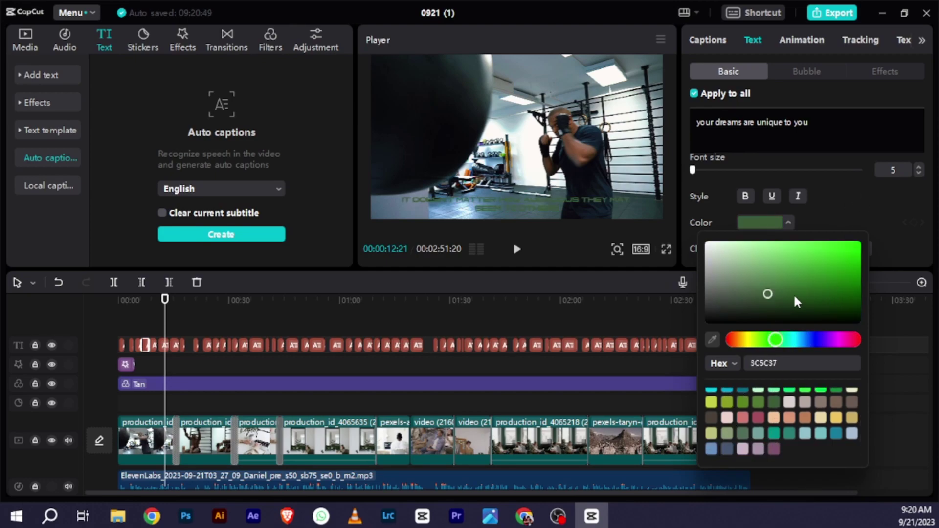
{"action": "left_click_drag", "start_coordinate": [731, 277], "coordinate": [668, 225]}
{"action": "left_click", "coordinate": [830, 186]}
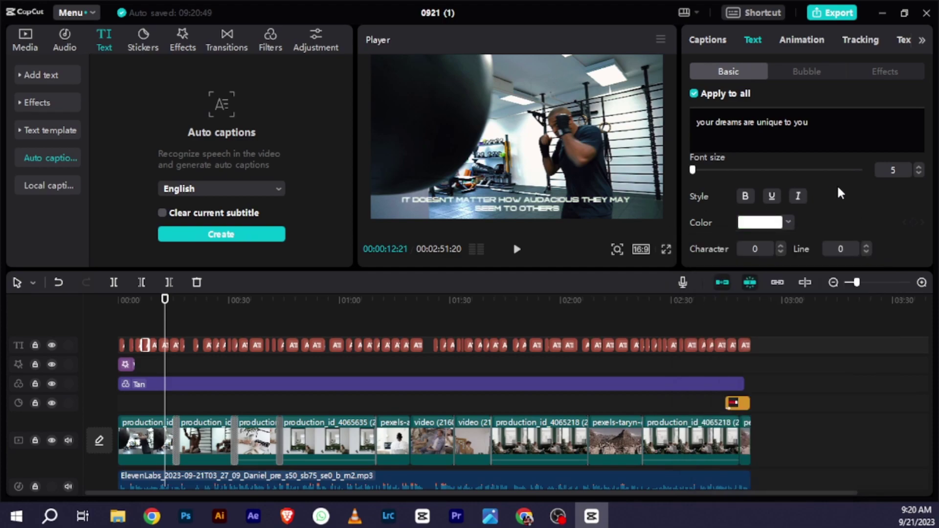
- Try the white preset style and the hollow outlined one on the captions, undoing the outlined one
{"action": "scroll", "coordinate": [750, 247], "scroll_direction": "down", "scroll_amount": 2}
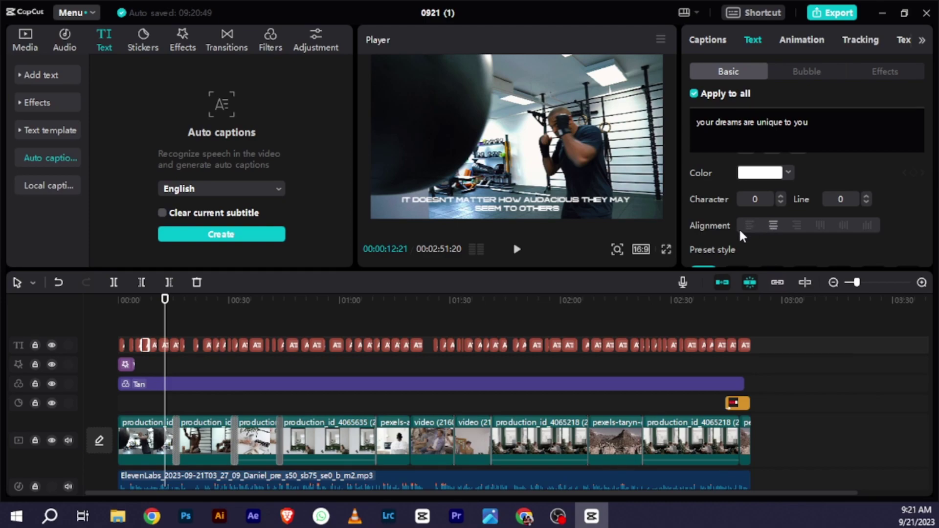
{"action": "scroll", "coordinate": [740, 233], "scroll_direction": "down", "scroll_amount": 1}
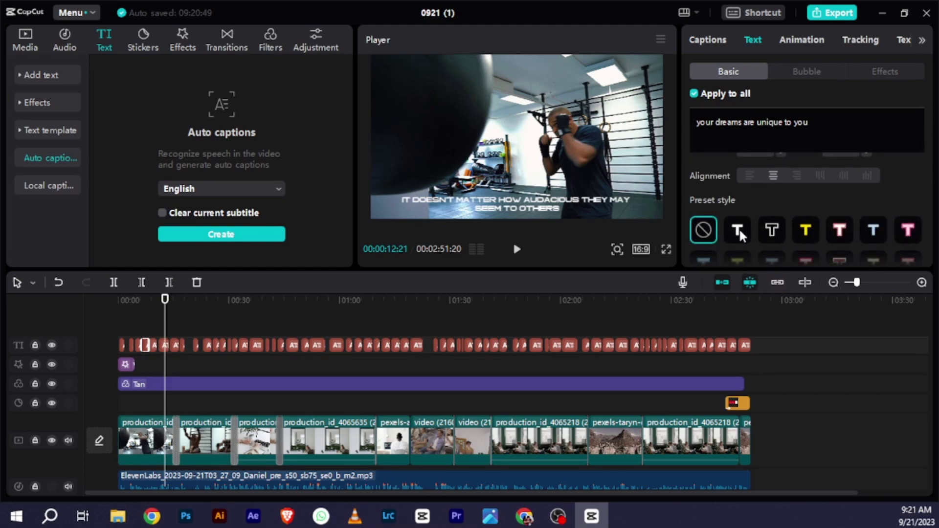
{"action": "left_click", "coordinate": [739, 233]}
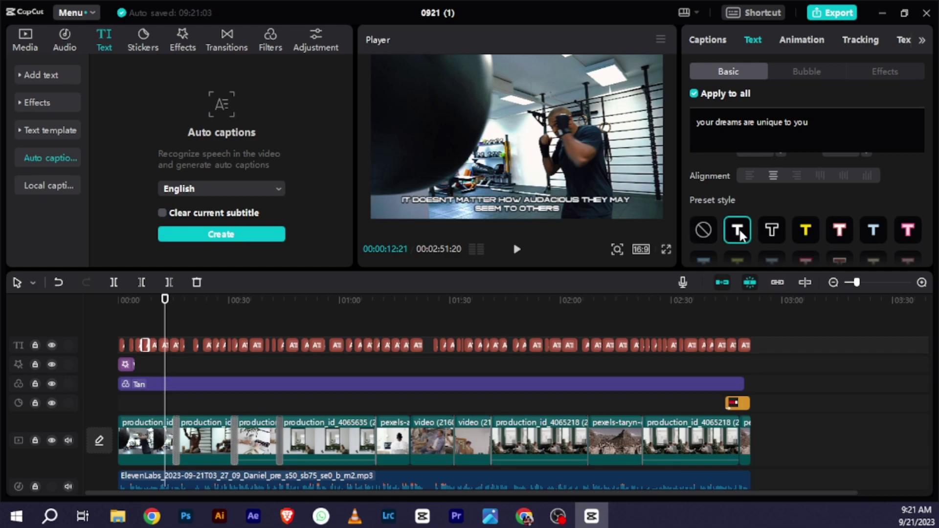
{"action": "left_click", "coordinate": [770, 229]}
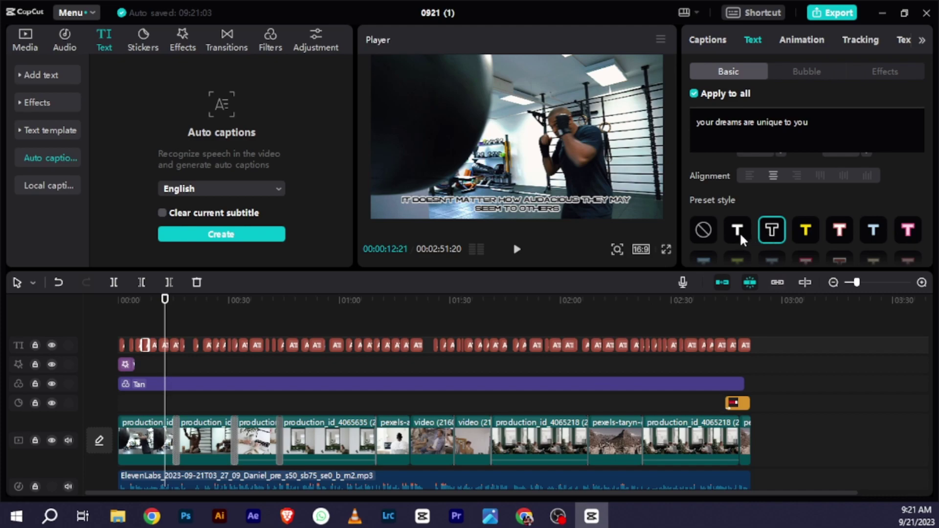
{"action": "key", "text": "ctrl+z"}
- Play the captions from about 0:27 and apply the yellow preset style with dark outline to all captions
{"action": "left_click_drag", "start_coordinate": [164, 307], "coordinate": [223, 307]}
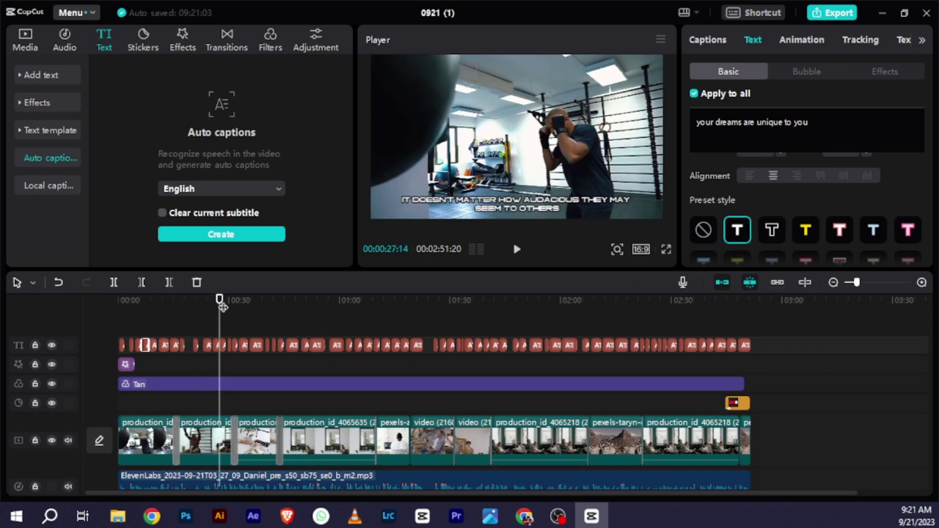
{"action": "left_click", "coordinate": [516, 249]}
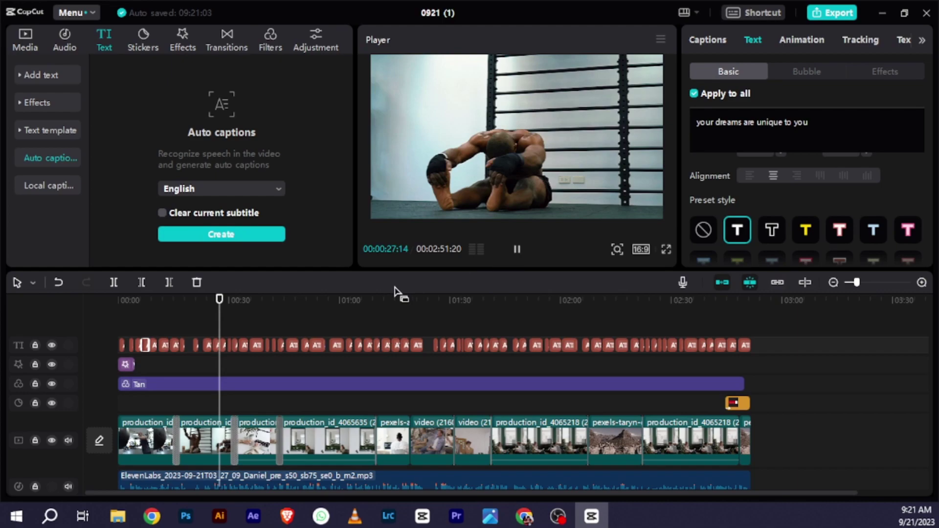
{"action": "left_click", "coordinate": [517, 249]}
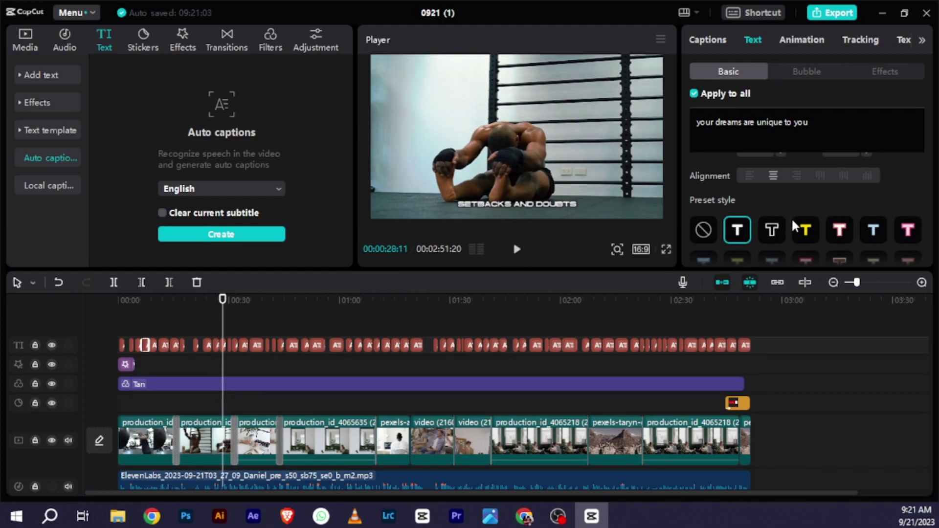
{"action": "left_click", "coordinate": [807, 229]}
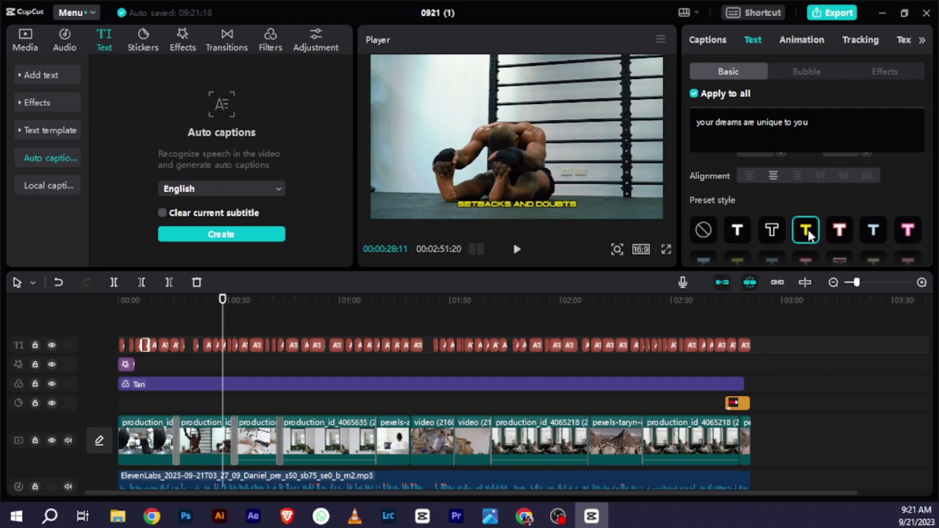
- Play the captions from about 0:28 to 0:46 and expand the full list of preset styles
{"action": "left_click", "coordinate": [514, 255]}
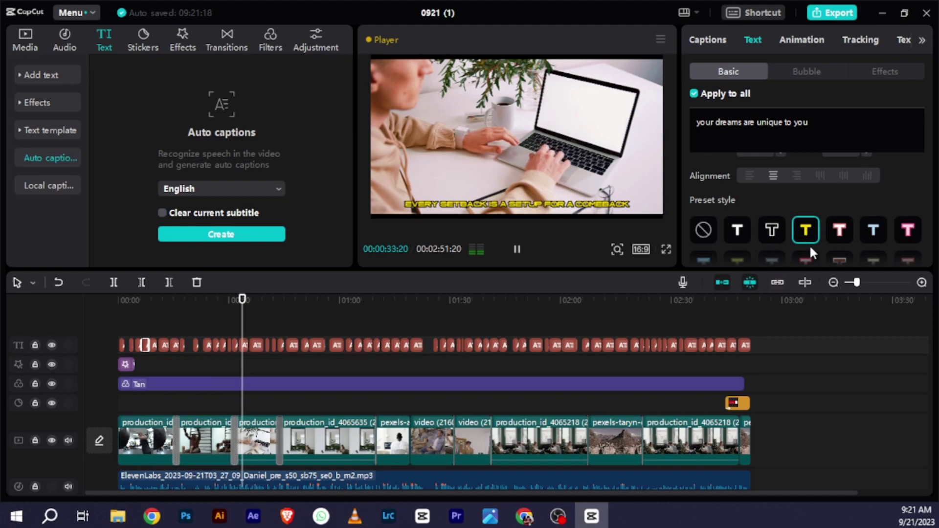
{"action": "scroll", "coordinate": [824, 239], "scroll_direction": "down", "scroll_amount": 3}
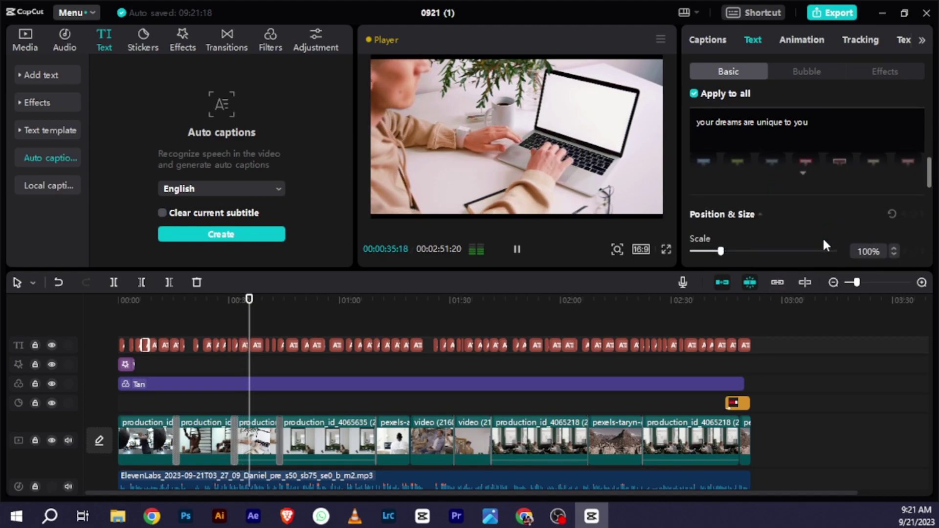
{"action": "scroll", "coordinate": [824, 239], "scroll_direction": "up", "scroll_amount": 3}
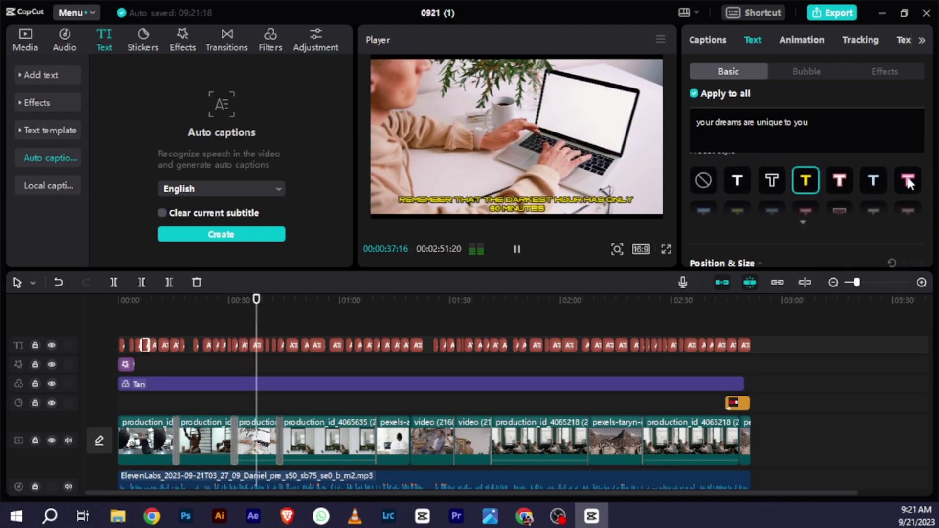
{"action": "scroll", "coordinate": [885, 183], "scroll_direction": "down", "scroll_amount": 2}
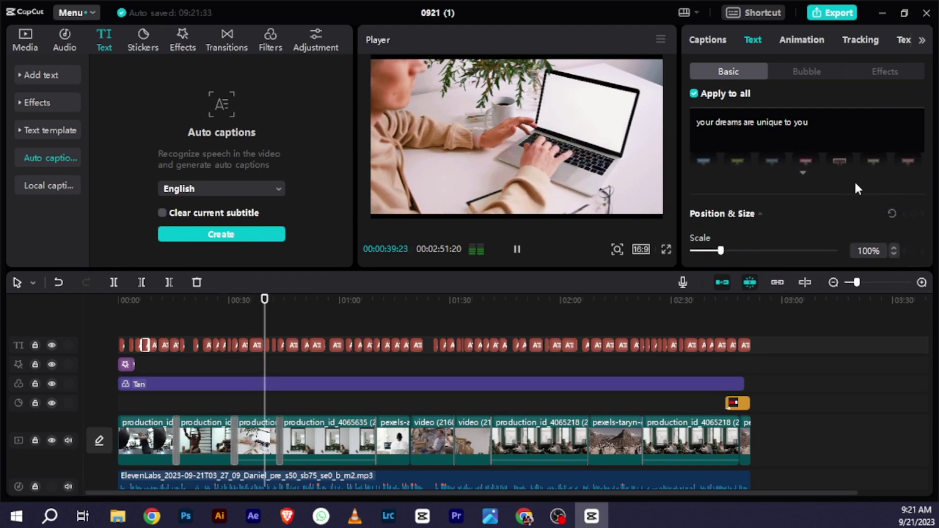
{"action": "left_click", "coordinate": [803, 173]}
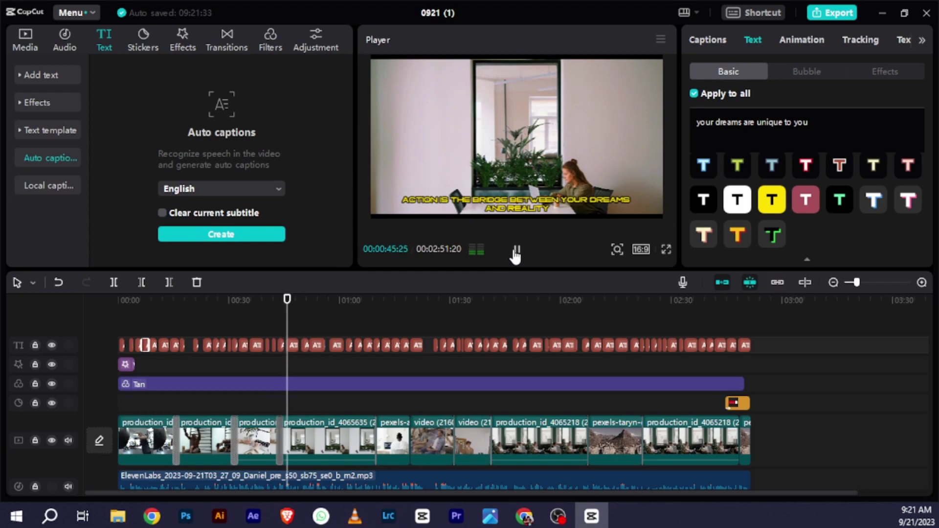
{"action": "left_click", "coordinate": [515, 251]}
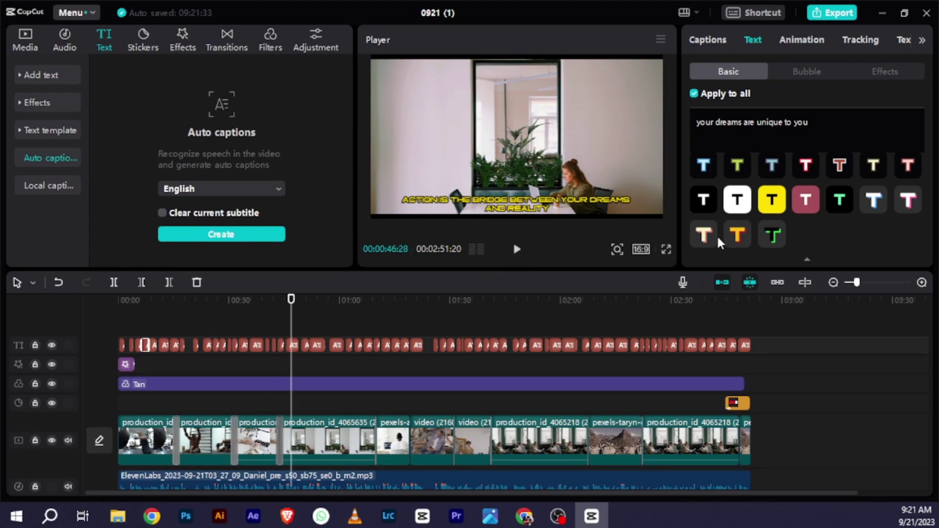
- Try the preset styles with white, yellow and dark pink backgrounds on all captions
{"action": "left_click", "coordinate": [739, 205]}
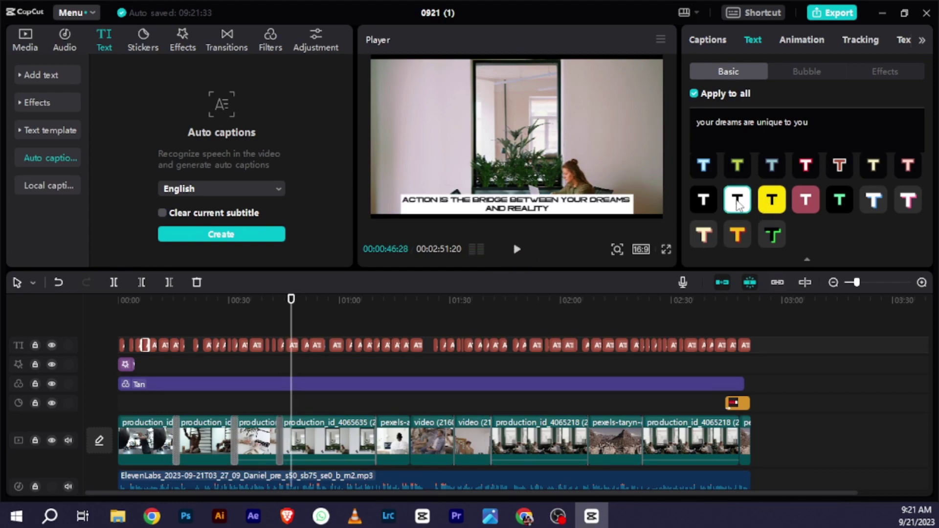
{"action": "left_click", "coordinate": [772, 204]}
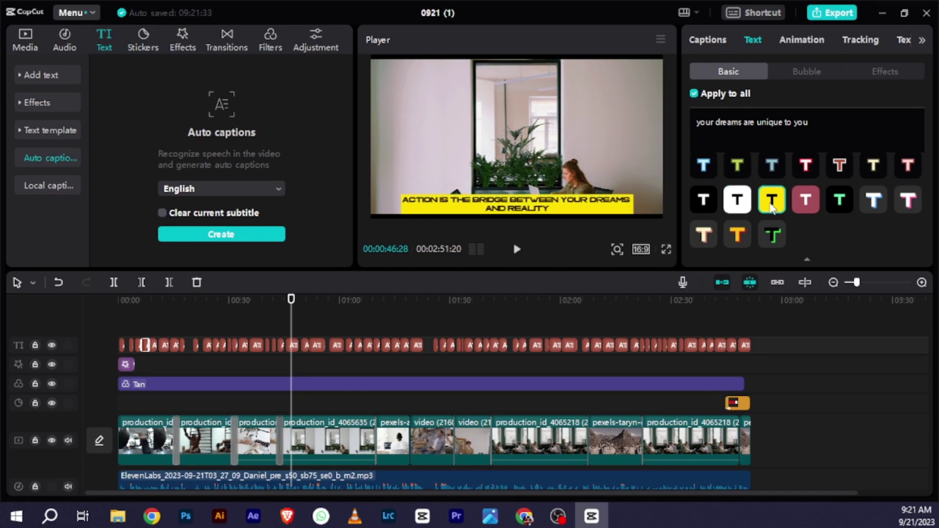
{"action": "left_click", "coordinate": [804, 210]}
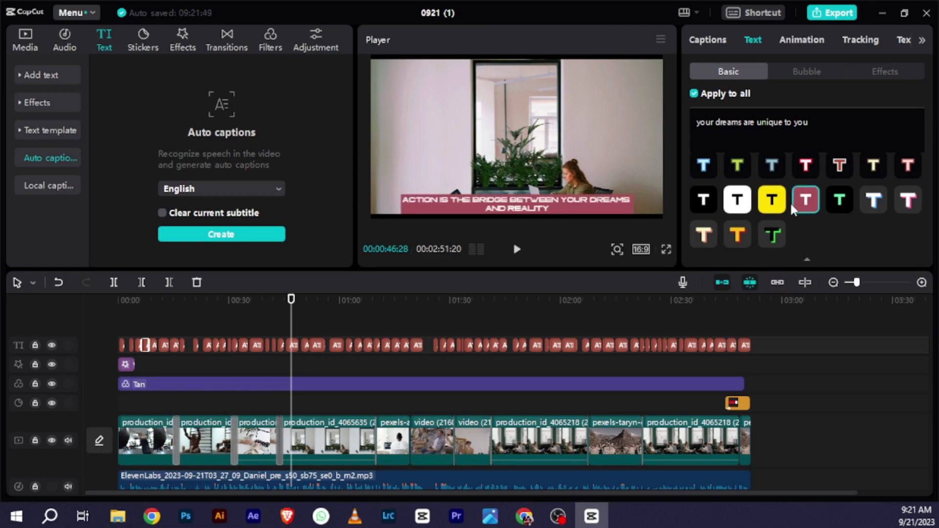
- Scale all captions to 61% and briefly play the video to check them
{"action": "scroll", "coordinate": [787, 202], "scroll_direction": "down", "scroll_amount": 3}
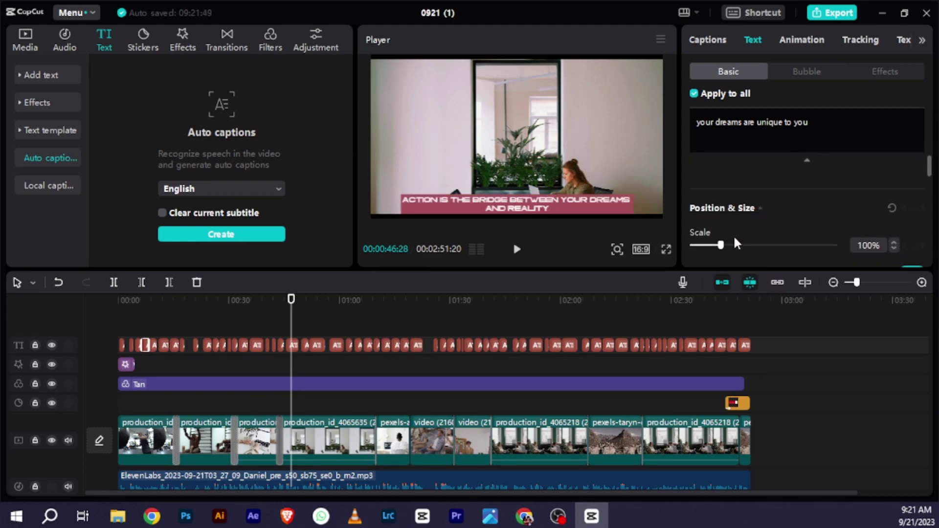
{"action": "left_click_drag", "start_coordinate": [721, 245], "coordinate": [710, 247]}
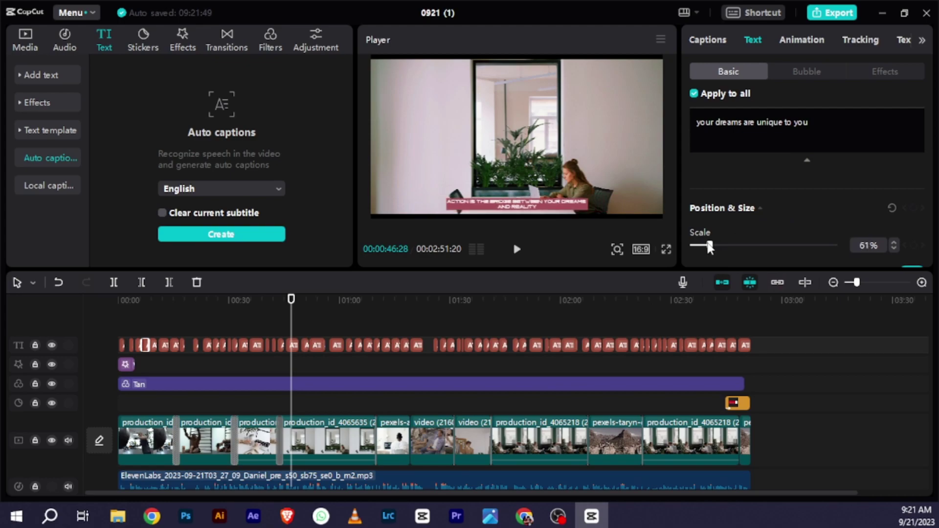
{"action": "left_click", "coordinate": [517, 249]}
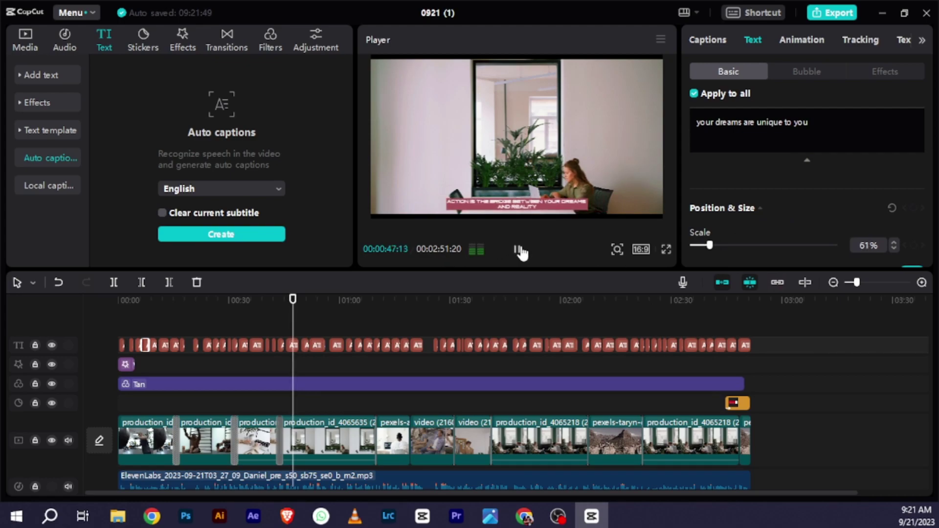
{"action": "left_click", "coordinate": [517, 250]}
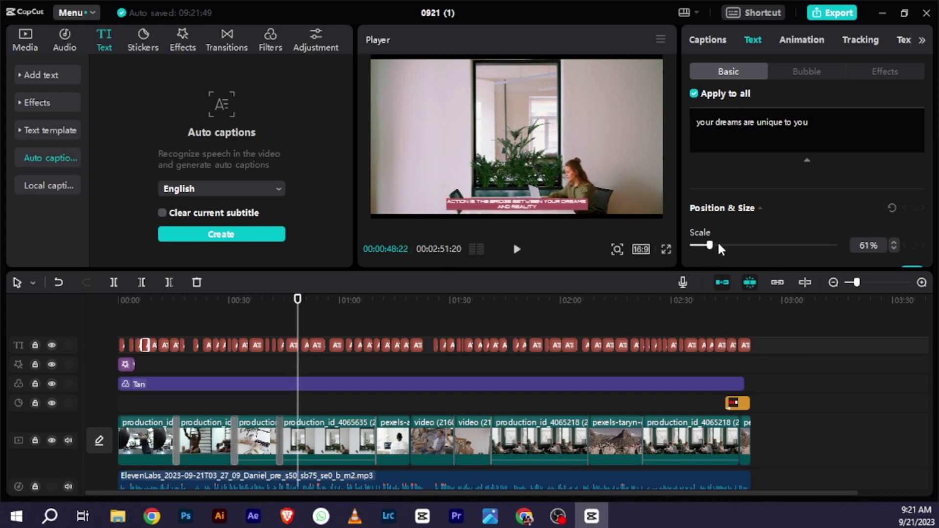
- Try a black stroke on the captions and turn it off again
{"action": "scroll", "coordinate": [739, 237], "scroll_direction": "down", "scroll_amount": 5}
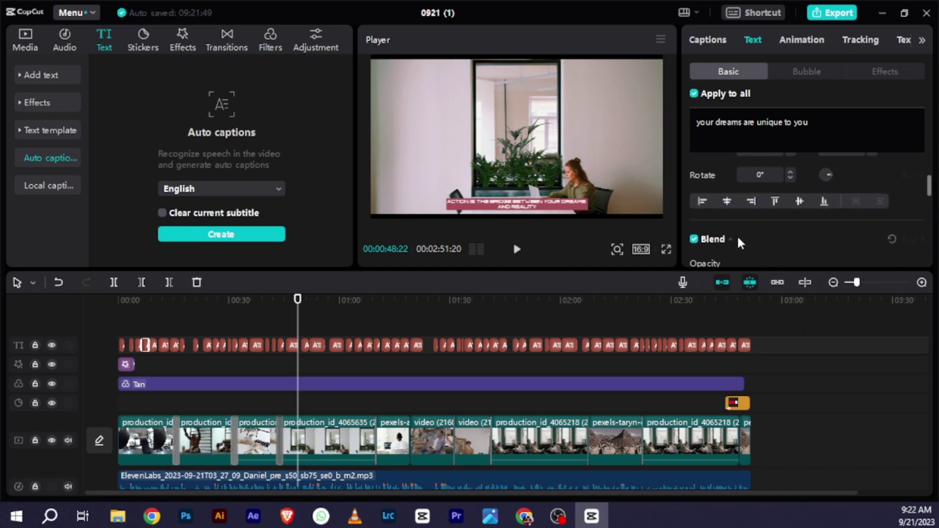
{"action": "scroll", "coordinate": [738, 240], "scroll_direction": "down", "scroll_amount": 3}
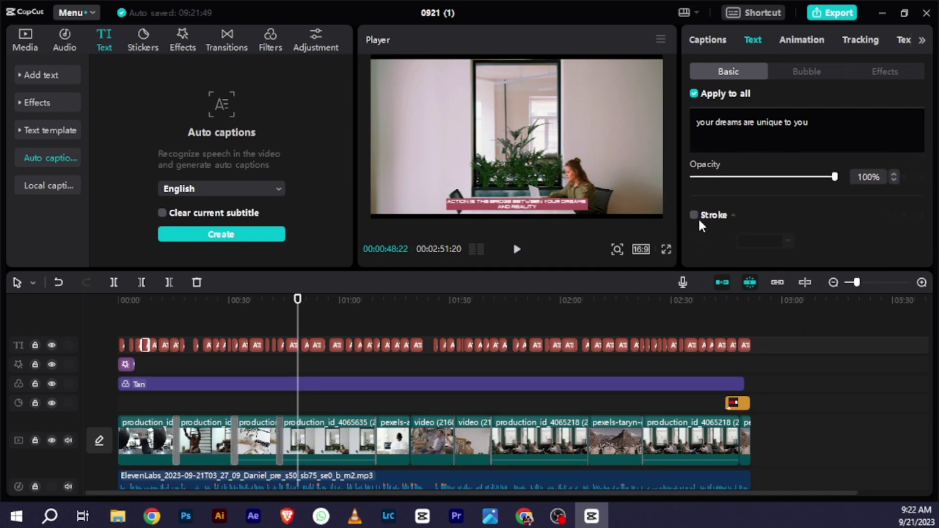
{"action": "left_click", "coordinate": [693, 216]}
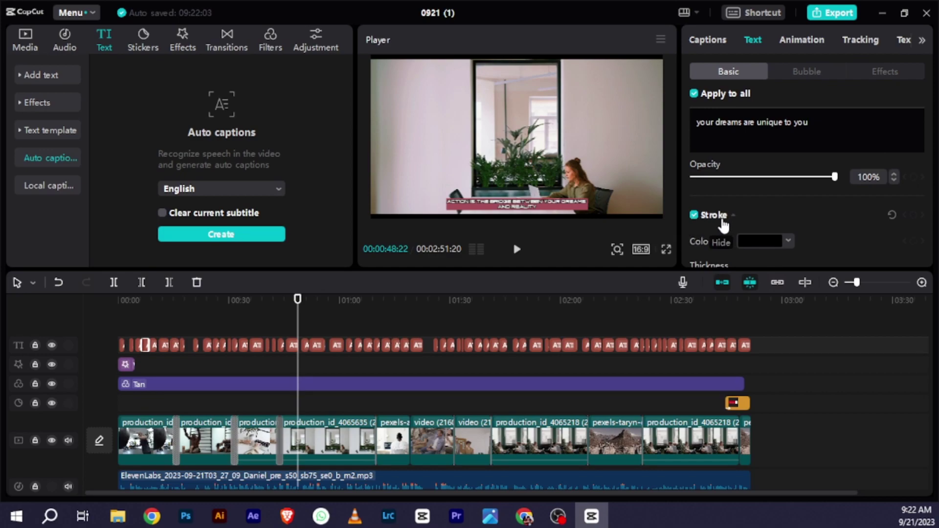
{"action": "left_click", "coordinate": [694, 215]}
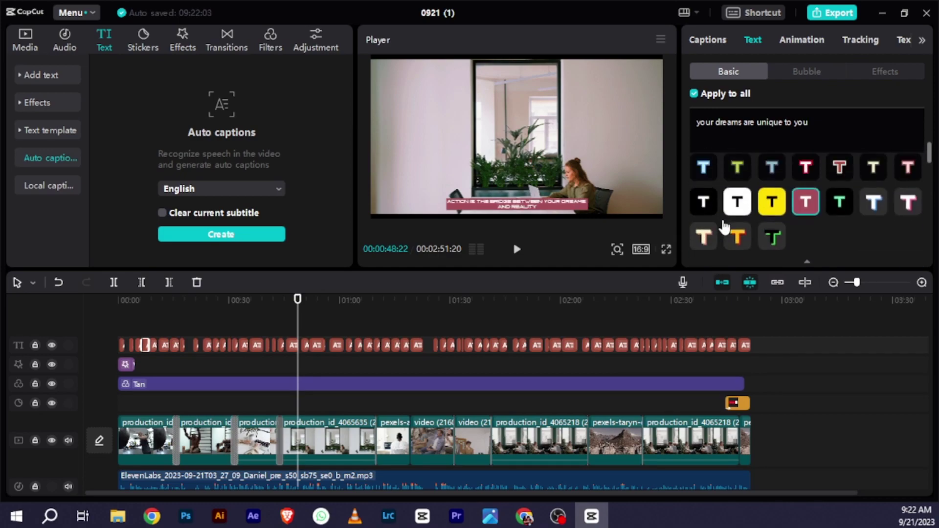
{"action": "scroll", "coordinate": [723, 218], "scroll_direction": "down", "scroll_amount": 2}
{"action": "scroll", "coordinate": [722, 219], "scroll_direction": "up", "scroll_amount": 4}
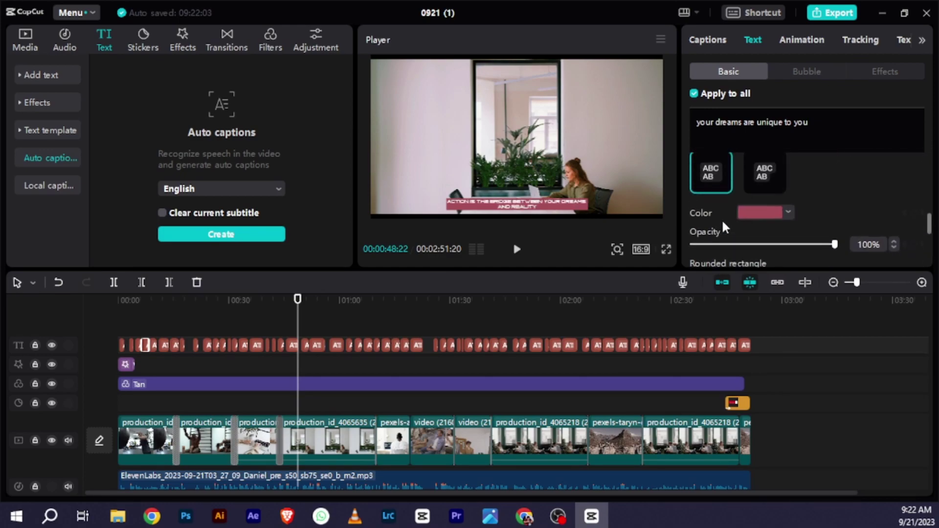
- Turn on the captions' shadow, set its color to dark red AA2929 and adjust its blurriness
{"action": "scroll", "coordinate": [721, 219], "scroll_direction": "down", "scroll_amount": 4}
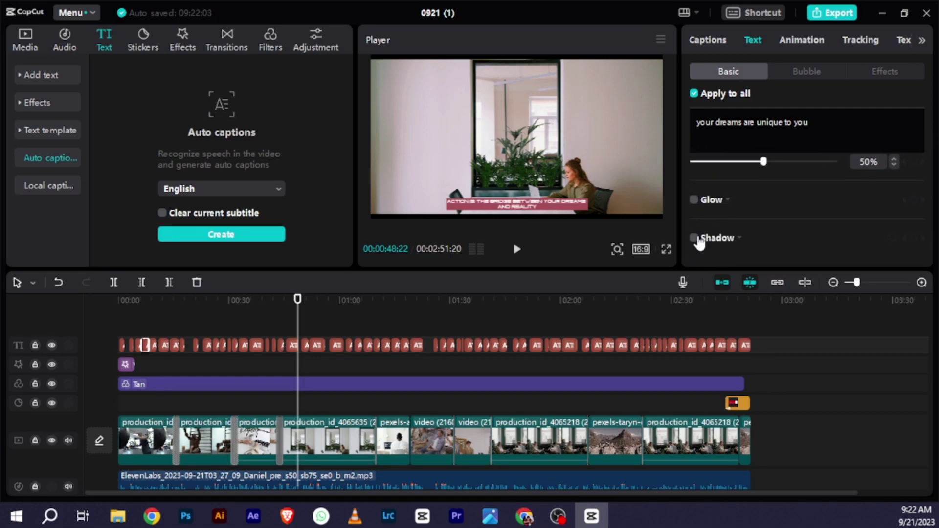
{"action": "left_click", "coordinate": [694, 238]}
{"action": "scroll", "coordinate": [699, 239], "scroll_direction": "down", "scroll_amount": 3}
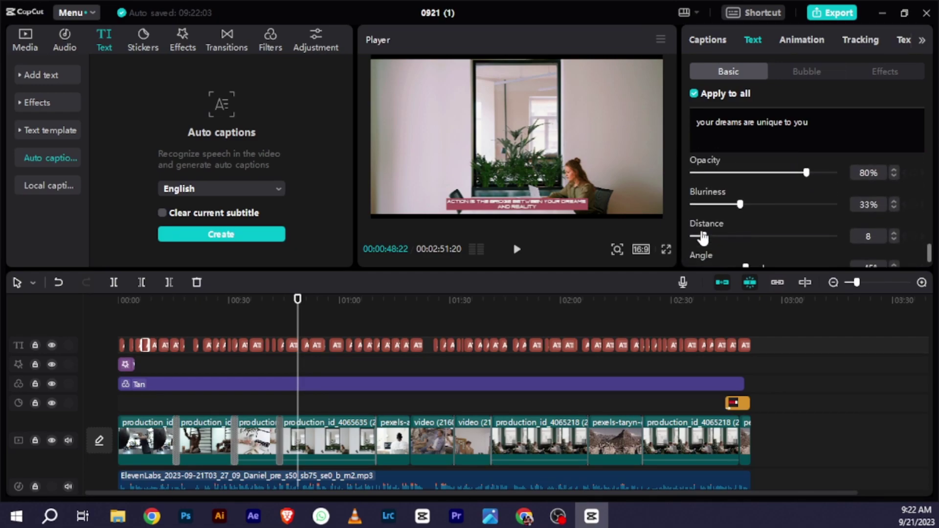
{"action": "scroll", "coordinate": [731, 228], "scroll_direction": "up", "scroll_amount": 1}
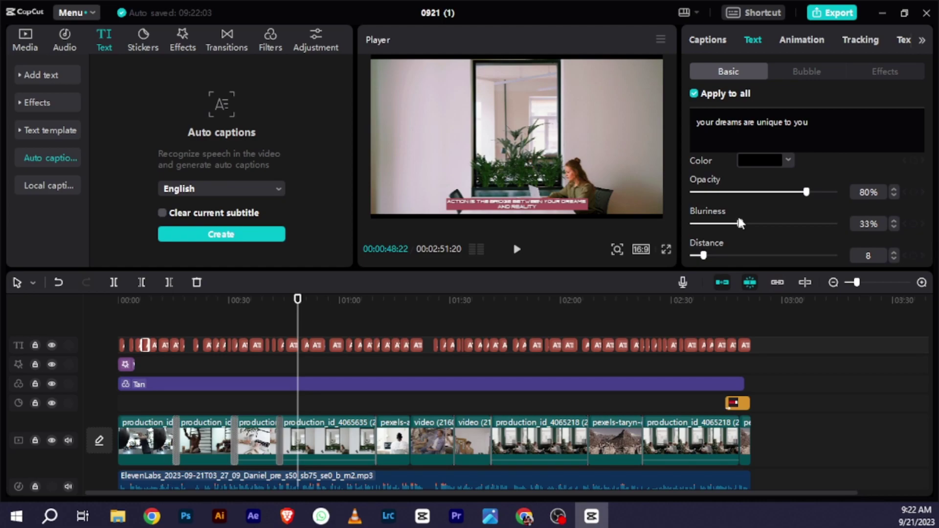
{"action": "left_click", "coordinate": [762, 161]}
{"action": "left_click", "coordinate": [820, 196]}
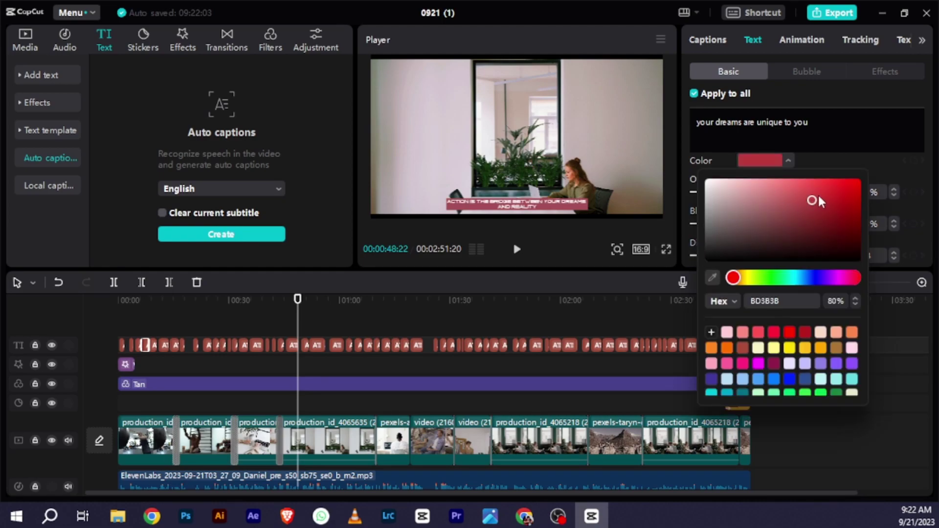
{"action": "left_click_drag", "start_coordinate": [821, 194], "coordinate": [826, 203]}
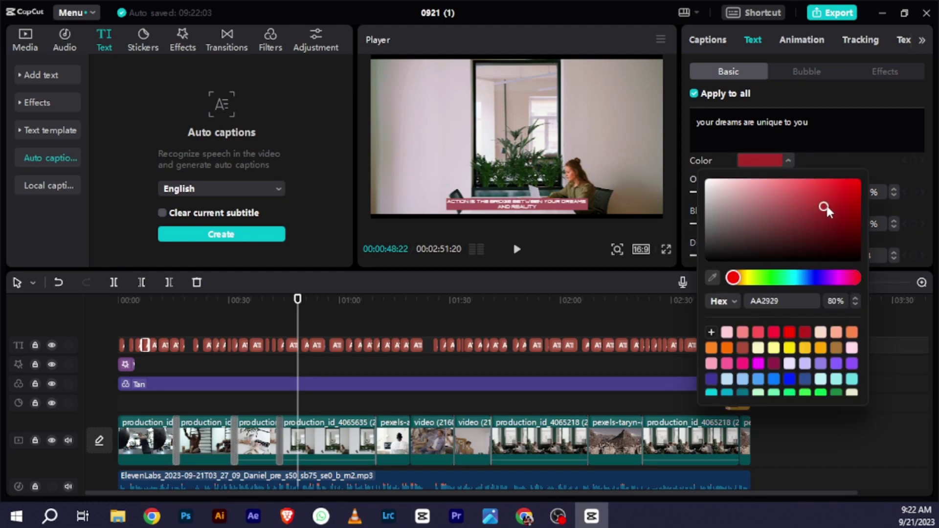
{"action": "left_click", "coordinate": [875, 147]}
{"action": "left_click_drag", "start_coordinate": [755, 221], "coordinate": [730, 224]}
- Clear the captions' preset style and apply the yellow preset with dark outline
{"action": "scroll", "coordinate": [727, 226], "scroll_direction": "up", "scroll_amount": 10}
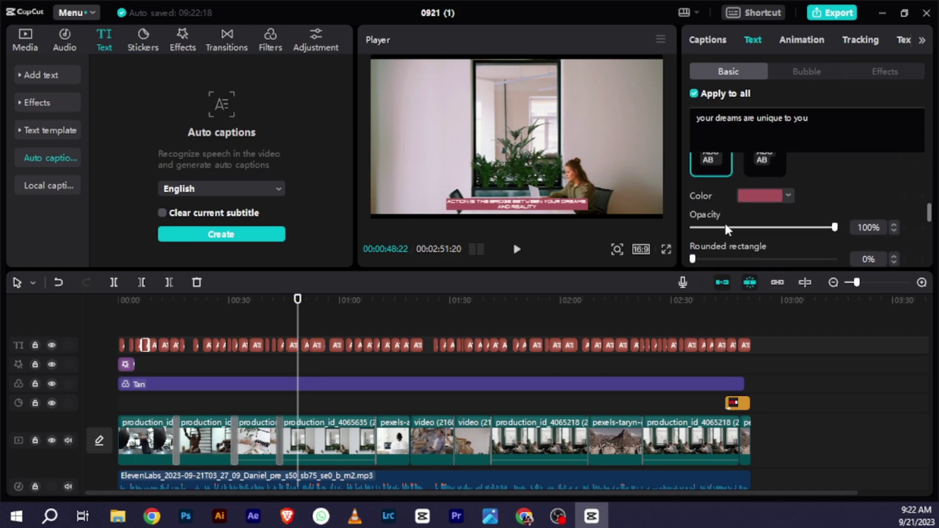
{"action": "scroll", "coordinate": [726, 221], "scroll_direction": "down", "scroll_amount": 4}
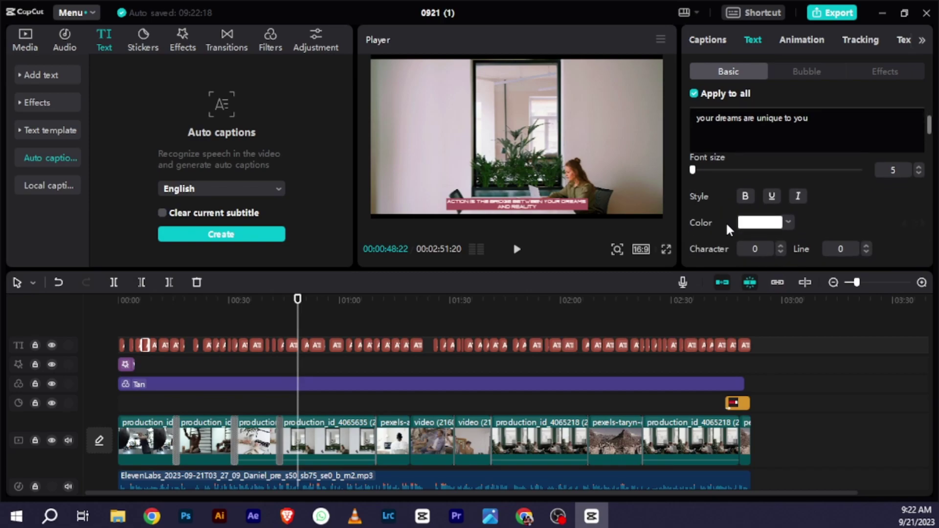
{"action": "scroll", "coordinate": [726, 222], "scroll_direction": "down", "scroll_amount": 2}
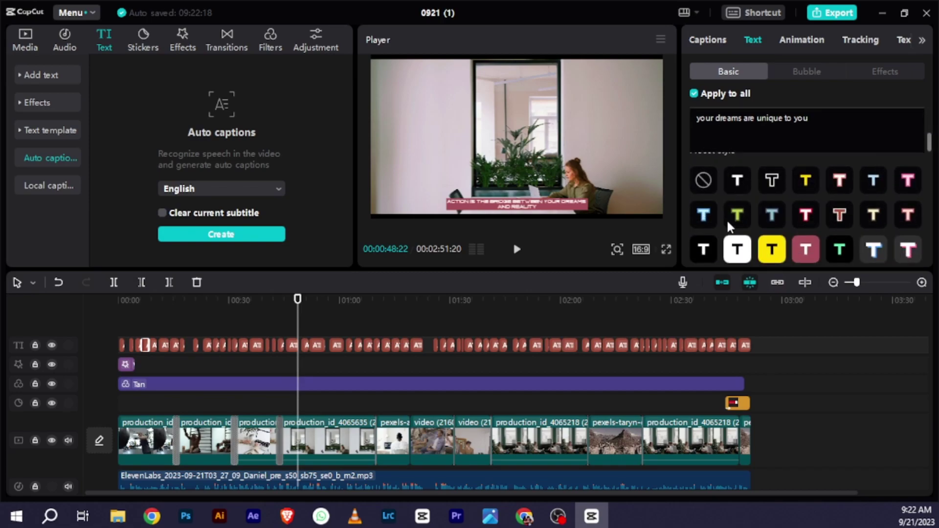
{"action": "left_click", "coordinate": [708, 188]}
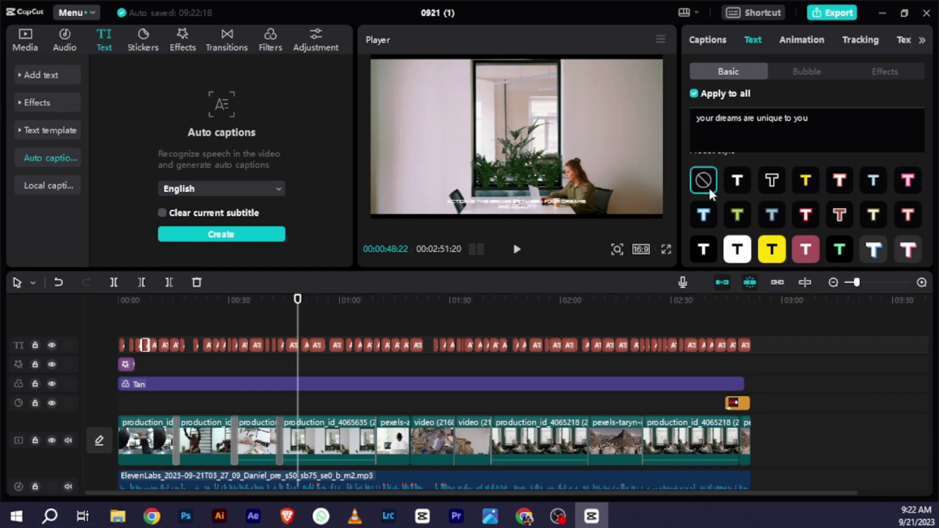
{"action": "left_click", "coordinate": [796, 181]}
- Turn the yellow captions' stroke off and back on to compare the look
{"action": "scroll", "coordinate": [796, 181], "scroll_direction": "down", "scroll_amount": 6}
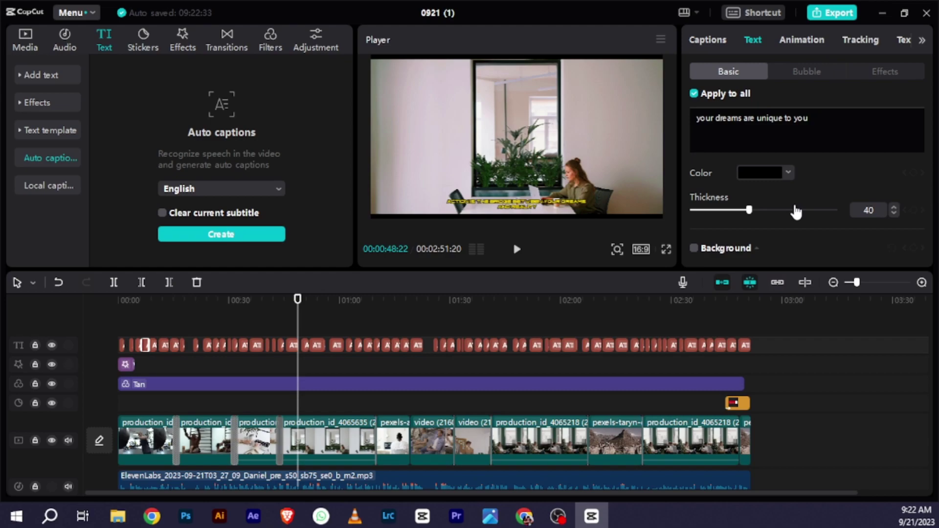
{"action": "scroll", "coordinate": [779, 210], "scroll_direction": "up", "scroll_amount": 3}
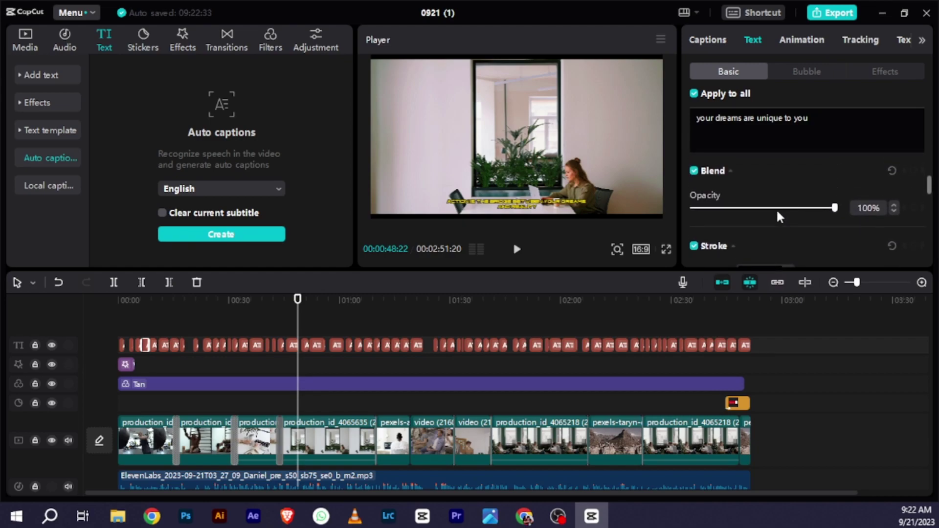
{"action": "left_click", "coordinate": [695, 245]}
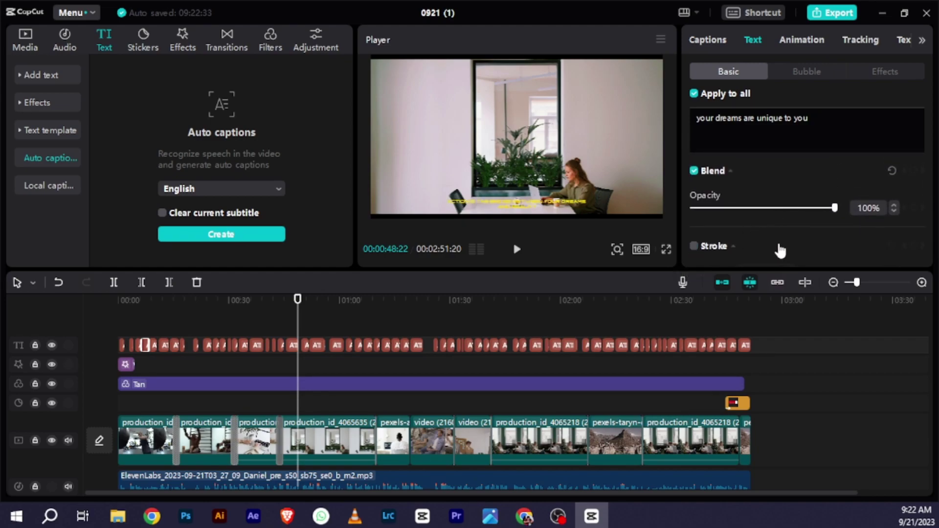
{"action": "left_click", "coordinate": [693, 247]}
{"action": "scroll", "coordinate": [719, 216], "scroll_direction": "up", "scroll_amount": 2}
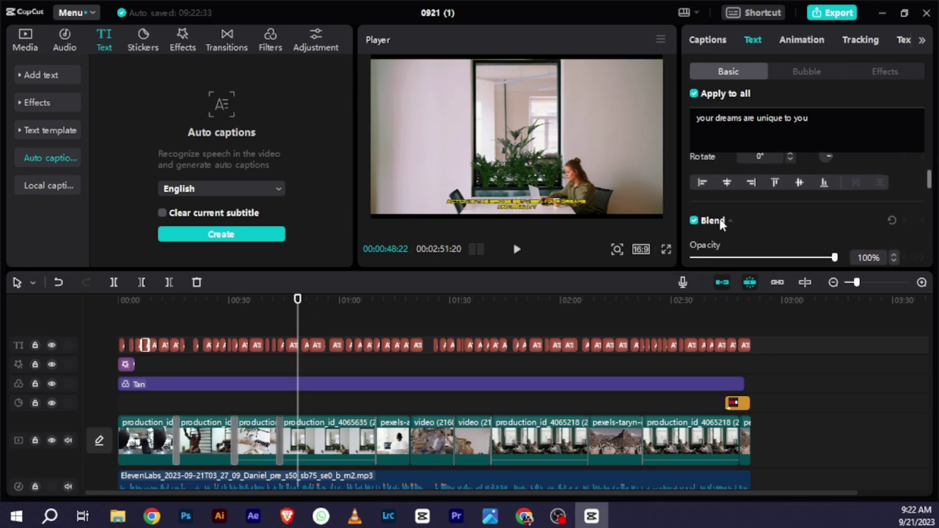
- Apply the preset style with white text on a black background to all captions
{"action": "scroll", "coordinate": [717, 224], "scroll_direction": "down", "scroll_amount": 3}
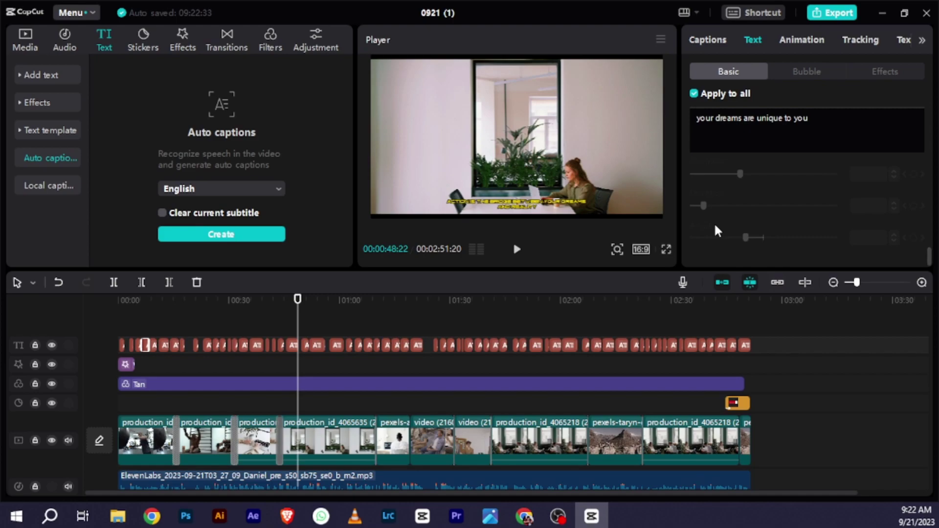
{"action": "scroll", "coordinate": [715, 227], "scroll_direction": "up", "scroll_amount": 3}
{"action": "scroll", "coordinate": [715, 227], "scroll_direction": "up", "scroll_amount": 3}
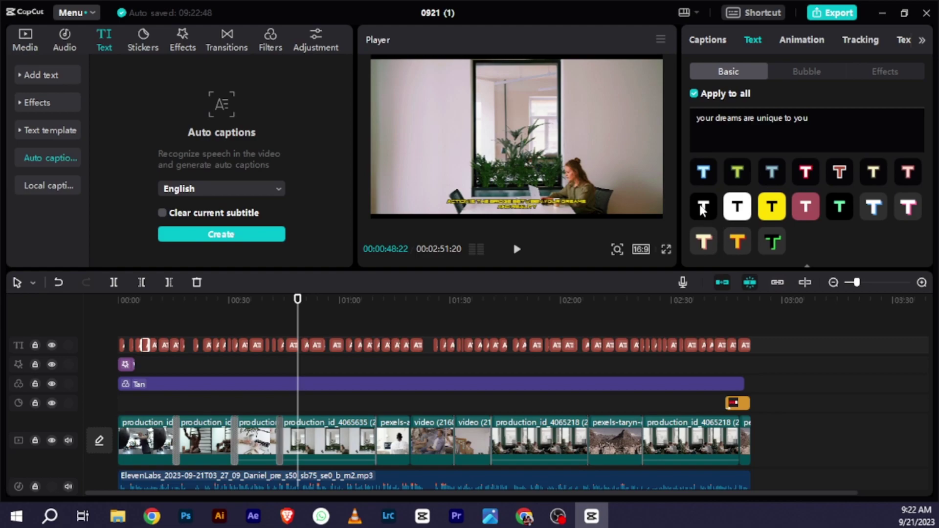
{"action": "left_click", "coordinate": [699, 204]}
{"action": "scroll", "coordinate": [702, 198], "scroll_direction": "up", "scroll_amount": 2}
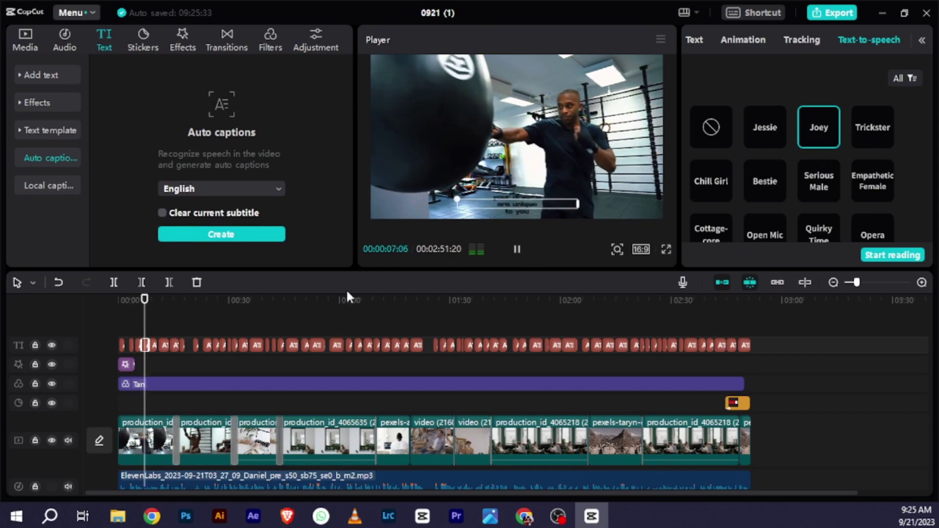
- Return the playhead to the start of the video and select the Trickster text-to-speech voice
{"action": "left_click_drag", "start_coordinate": [149, 302], "coordinate": [118, 300]}
{"action": "left_click", "coordinate": [890, 140]}
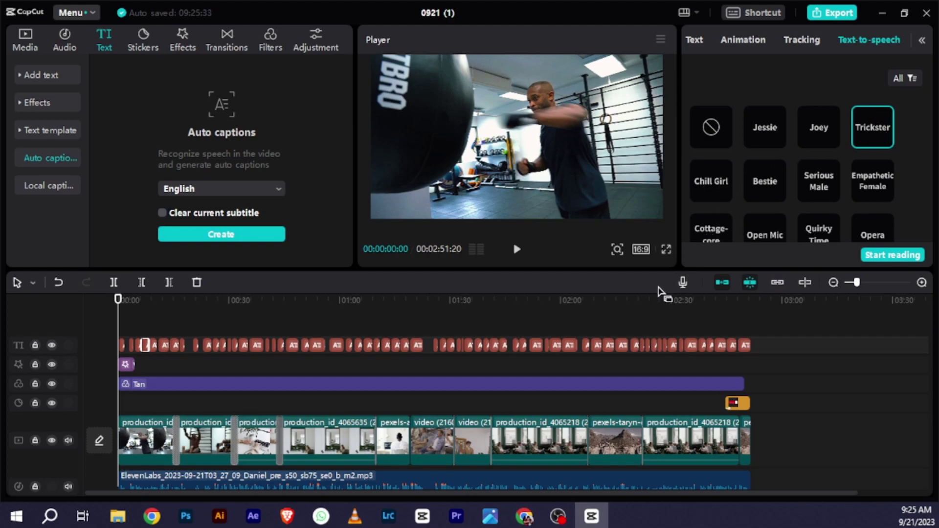
- Audition the Chill Girl, Bestie and Serious Male text-to-speech voices for the selected caption
{"action": "left_click", "coordinate": [715, 188]}
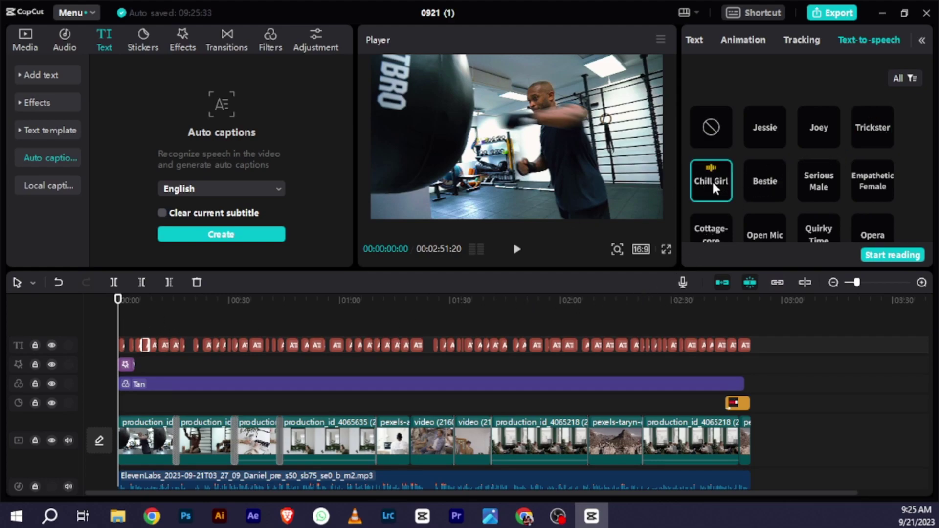
{"action": "left_click", "coordinate": [766, 183]}
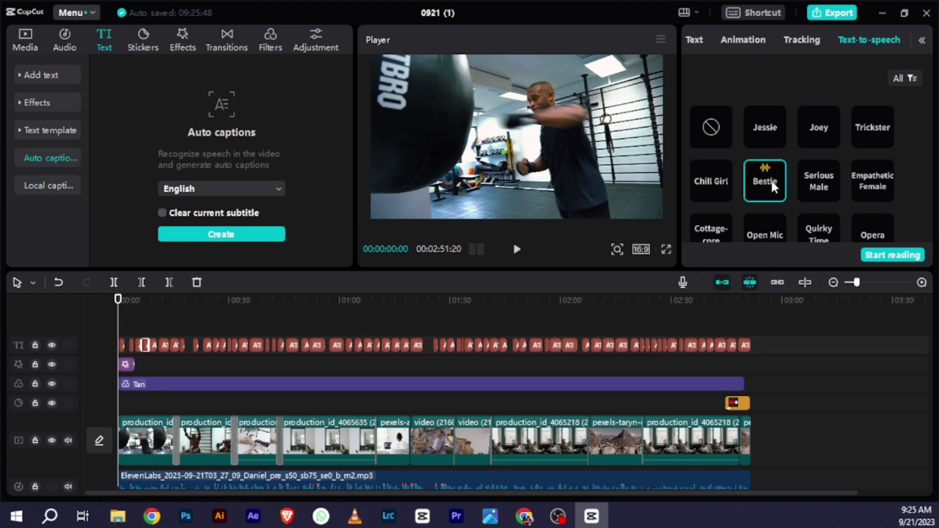
{"action": "left_click", "coordinate": [819, 183]}
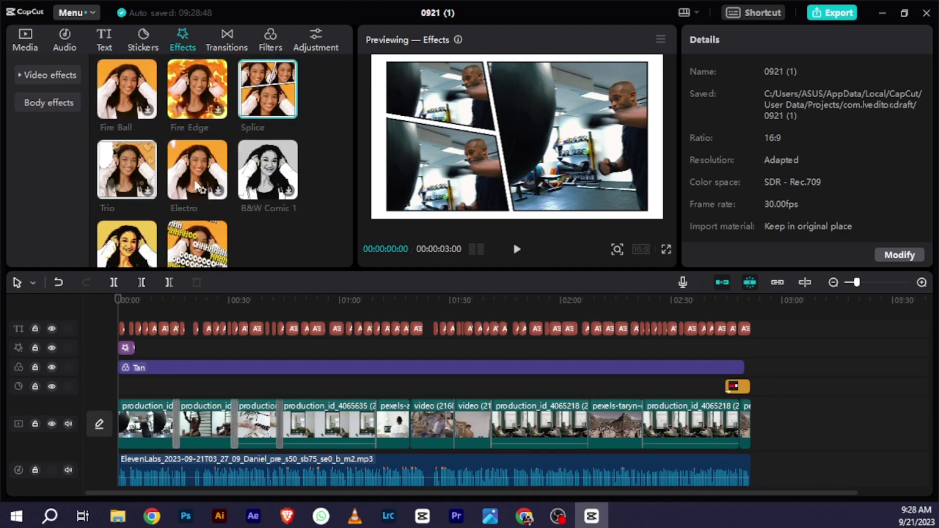
- Preview the Electro video effect and play the edited video from the start for about 25 seconds
{"action": "left_click", "coordinate": [197, 179]}
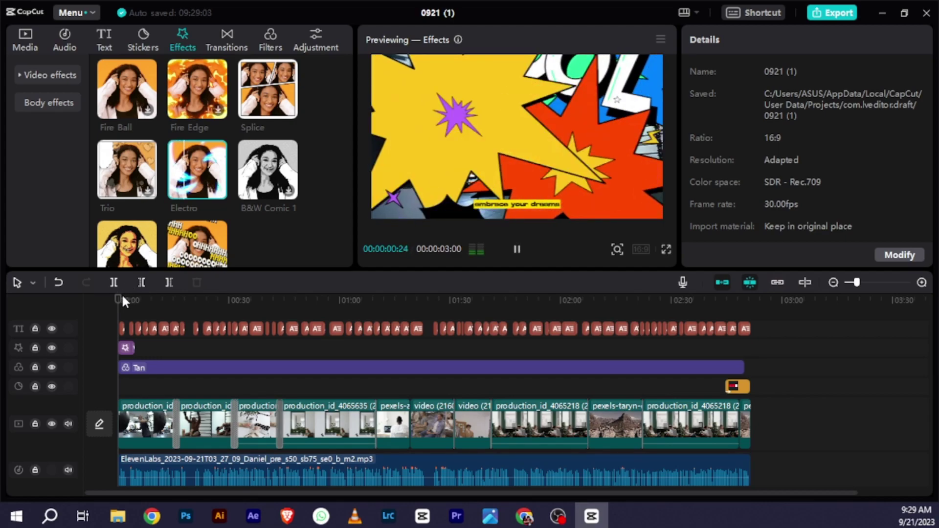
{"action": "left_click", "coordinate": [120, 297]}
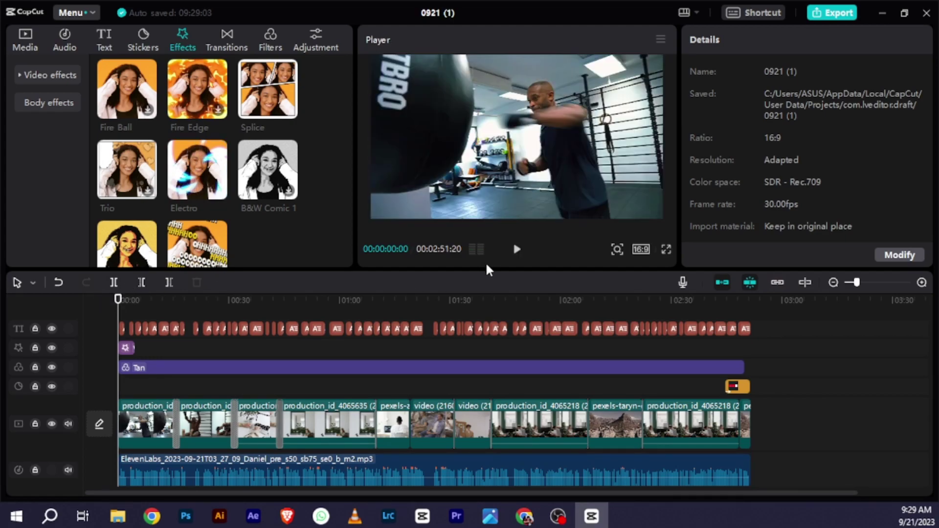
{"action": "left_click", "coordinate": [516, 250]}
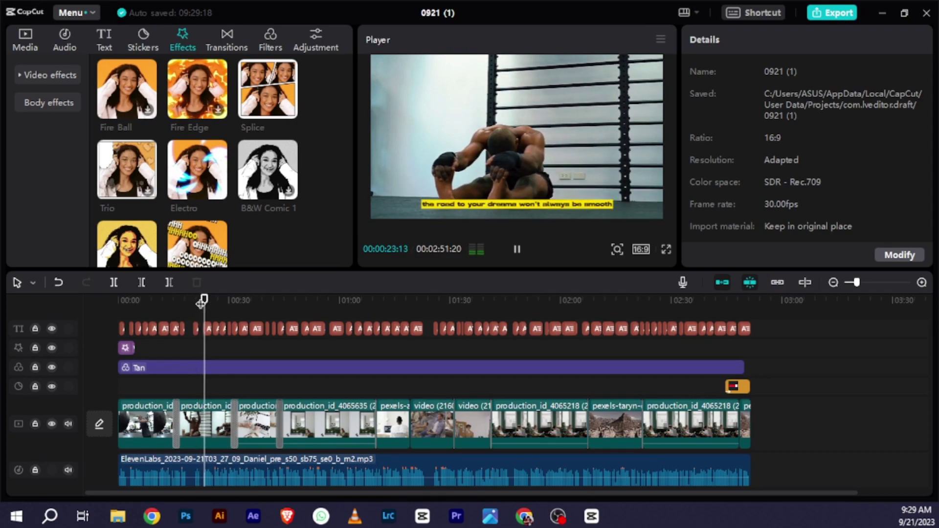
{"action": "left_click", "coordinate": [517, 249]}
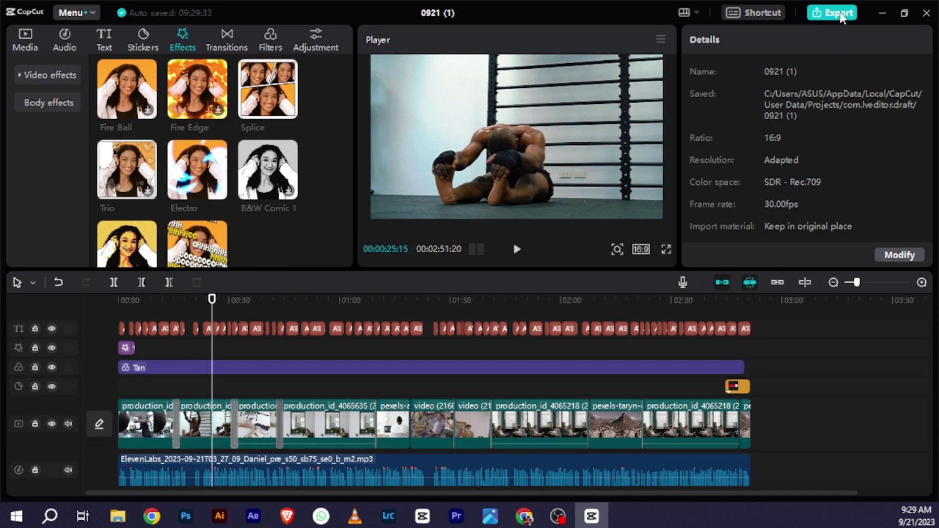
- Open the export settings and switch the video resolution to 2K and back to 1080P
{"action": "left_click", "coordinate": [839, 13]}
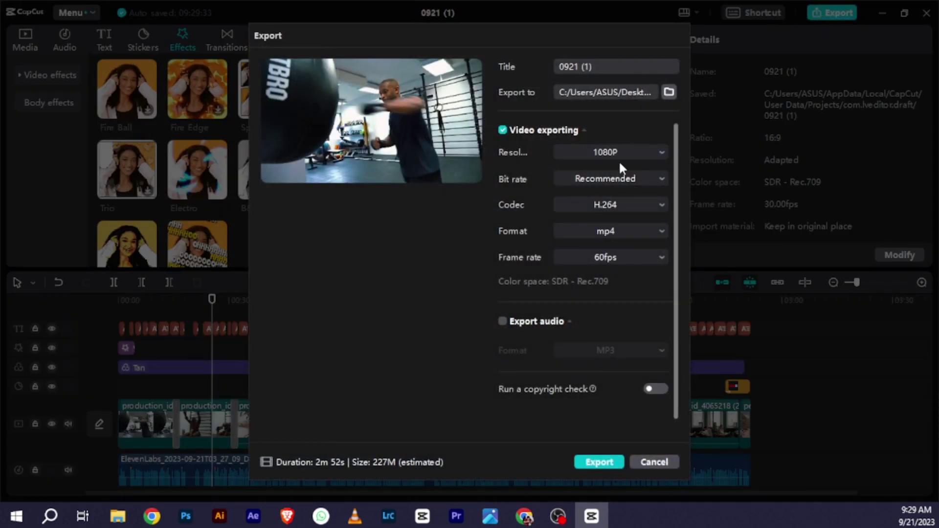
{"action": "left_click", "coordinate": [630, 147]}
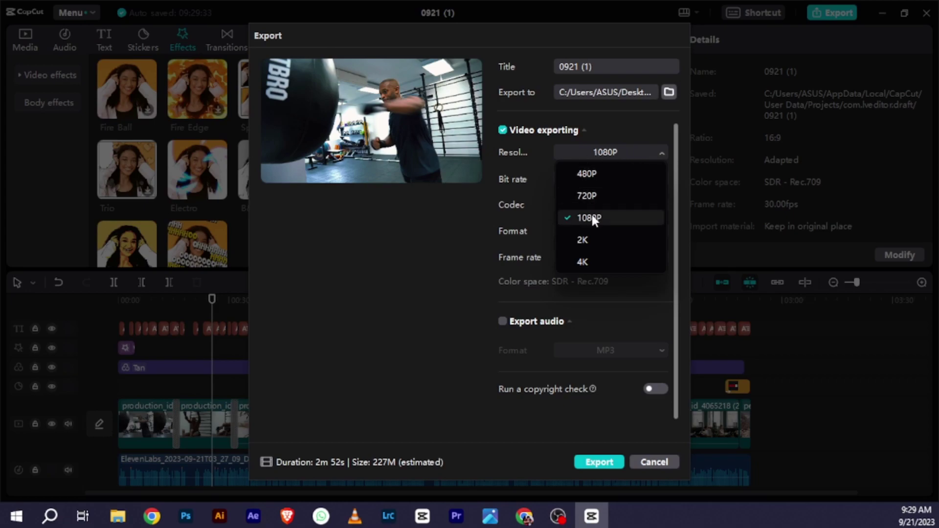
{"action": "left_click", "coordinate": [591, 215]}
{"action": "left_click", "coordinate": [629, 151]}
{"action": "left_click", "coordinate": [585, 236]}
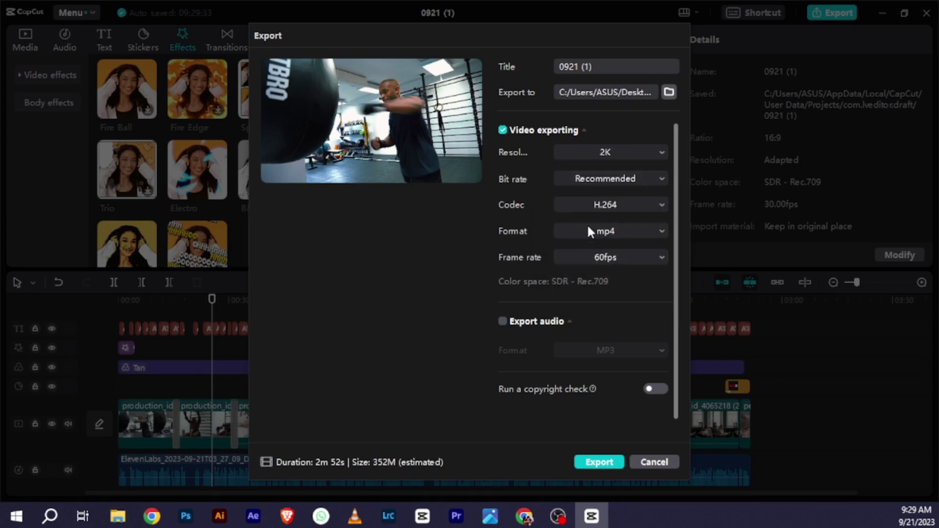
{"action": "left_click", "coordinate": [644, 152]}
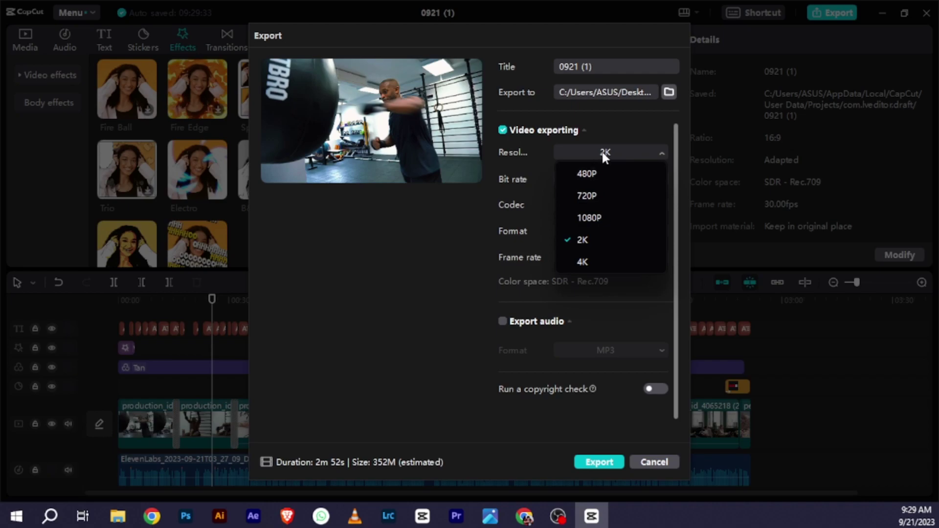
{"action": "left_click", "coordinate": [604, 150]}
{"action": "left_click", "coordinate": [629, 152]}
{"action": "left_click", "coordinate": [584, 216]}
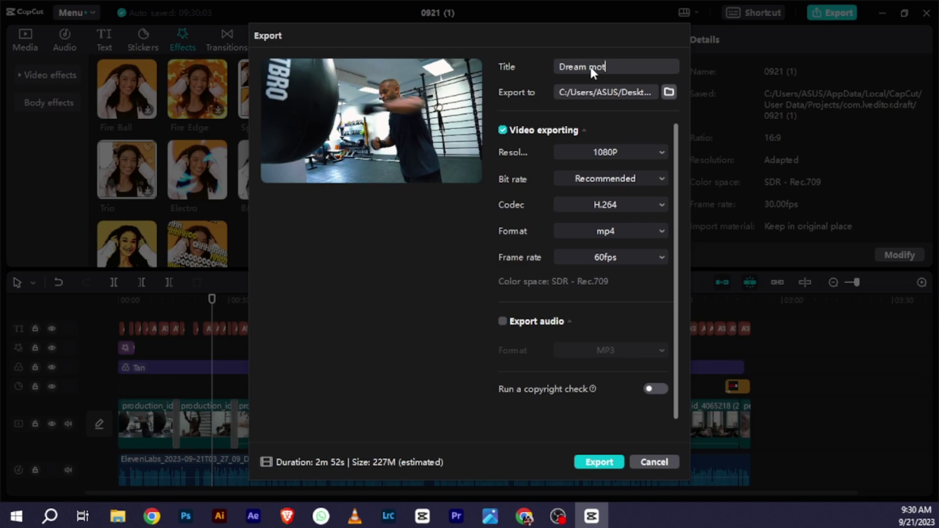
- Export the video with the title Dream motivation to the Desktop folder Motivation about dream
{"action": "type", "text": "ivation"}
{"action": "left_click", "coordinate": [668, 92]}
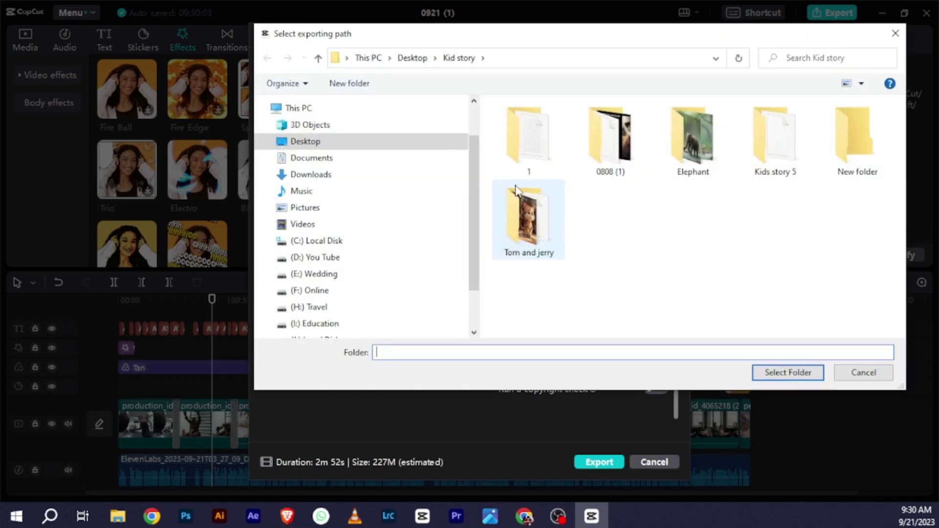
{"action": "left_click", "coordinate": [360, 146]}
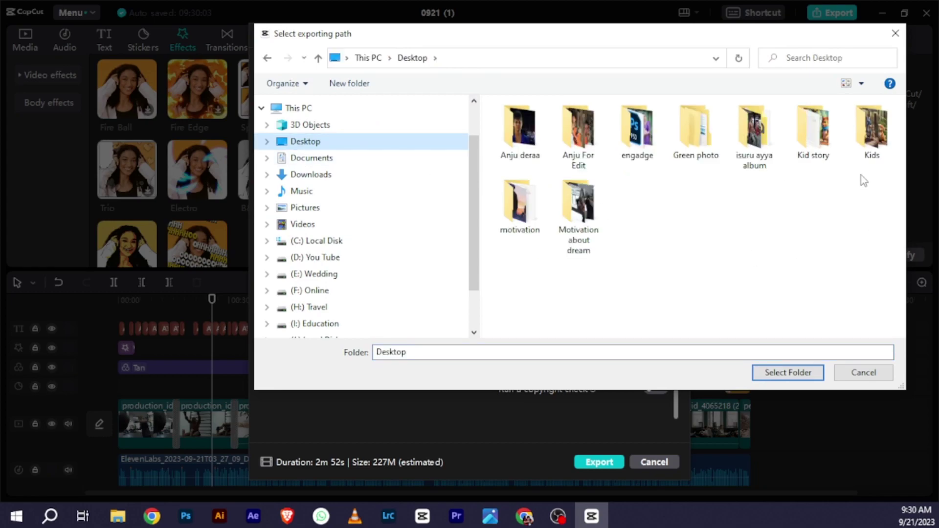
{"action": "left_click", "coordinate": [573, 222]}
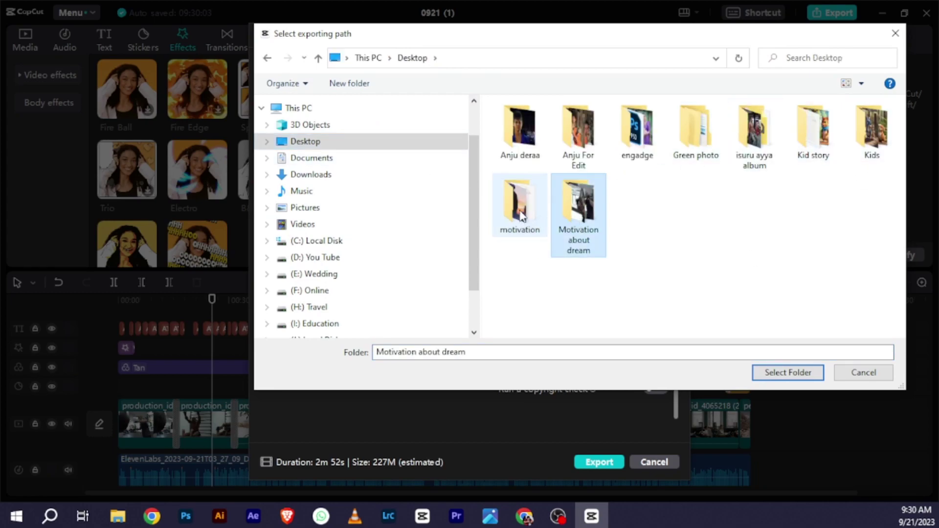
{"action": "double_click", "coordinate": [573, 222]}
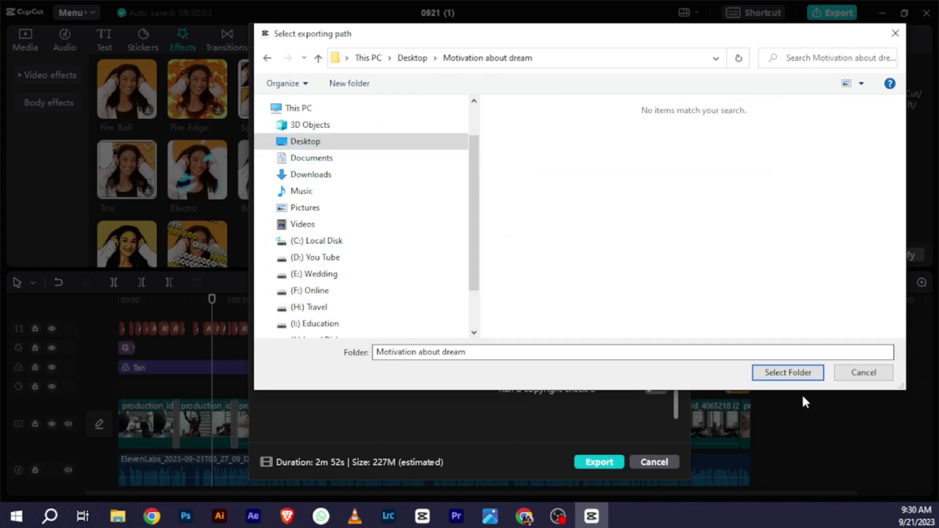
{"action": "left_click", "coordinate": [787, 373]}
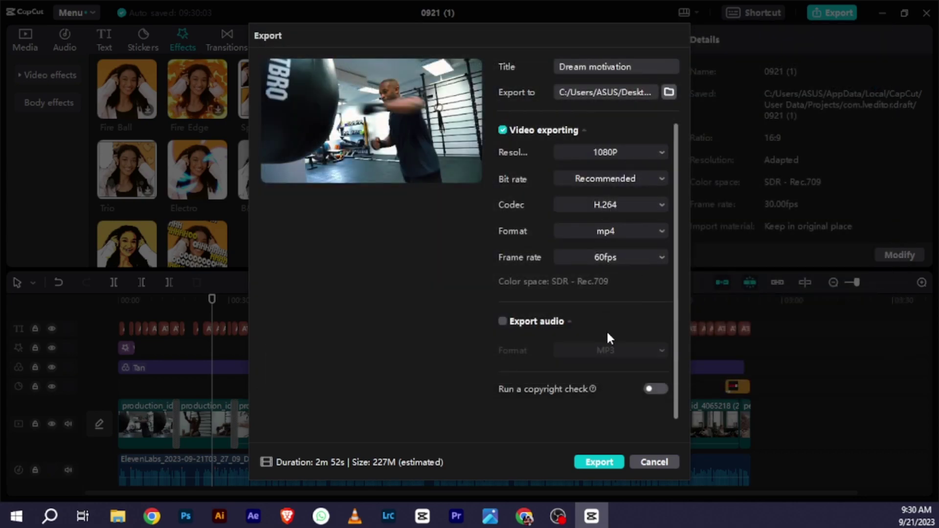
{"action": "left_click", "coordinate": [600, 462]}
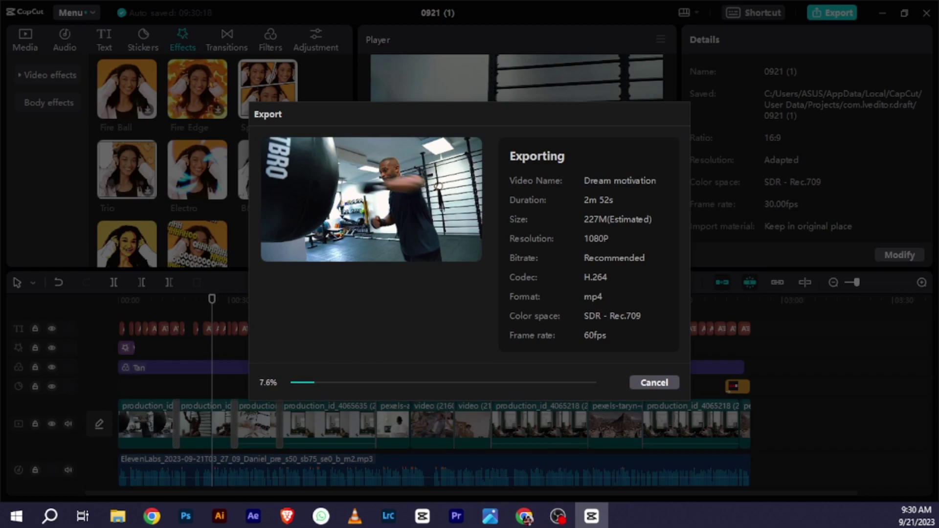